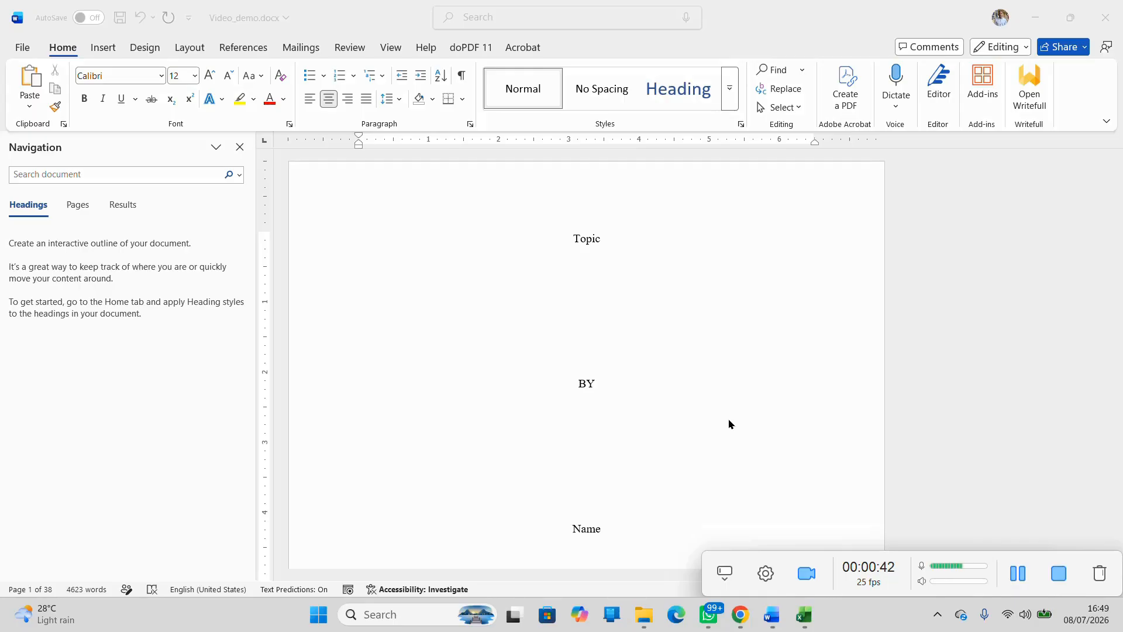
Step: Insert a next-page section break at the end of the ABSTRACT heading, before CHAPTER ONE
{"action": "scroll", "coordinate": [699, 362], "scroll_direction": "down", "scroll_amount": 8}
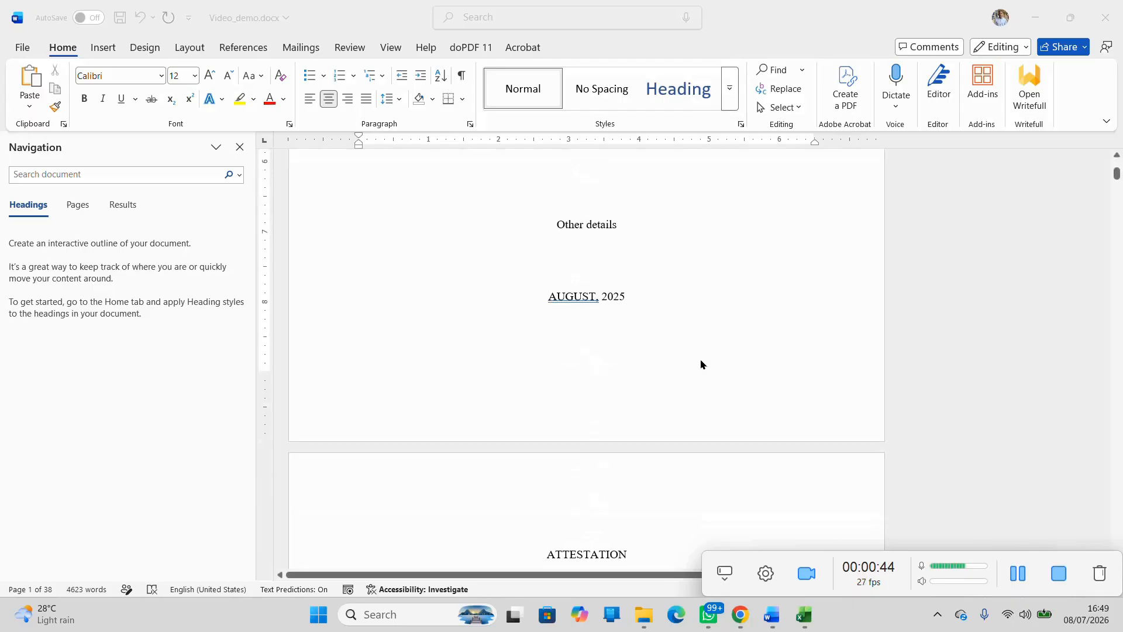
{"action": "scroll", "coordinate": [608, 345], "scroll_direction": "down", "scroll_amount": 20}
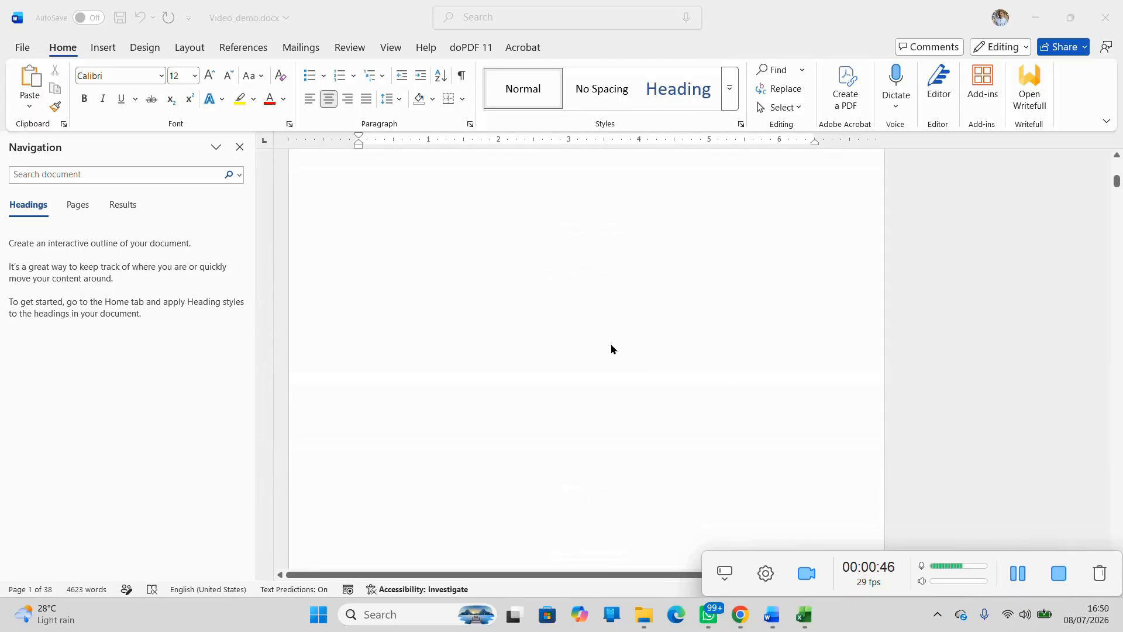
{"action": "scroll", "coordinate": [615, 351], "scroll_direction": "down", "scroll_amount": 15}
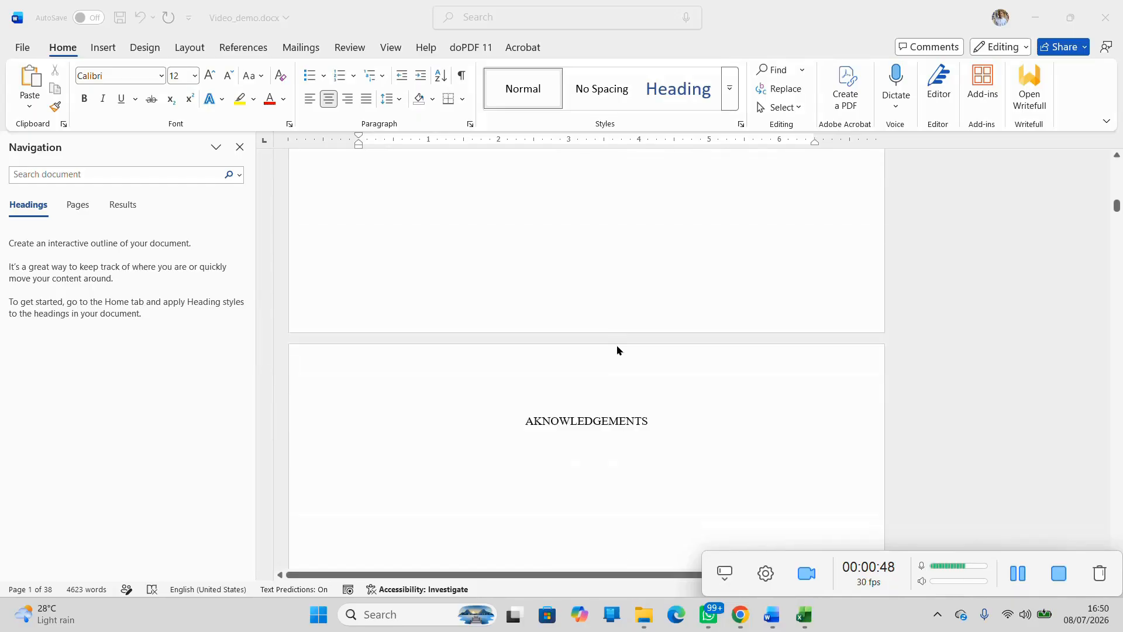
{"action": "scroll", "coordinate": [619, 348], "scroll_direction": "down", "scroll_amount": 15}
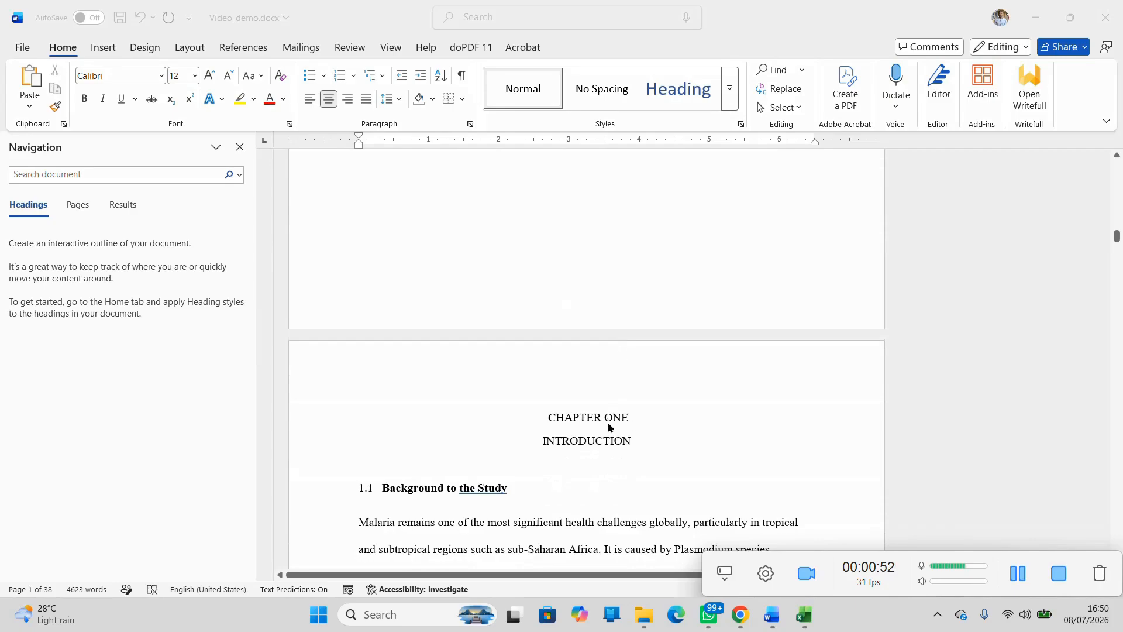
{"action": "scroll", "coordinate": [613, 383], "scroll_direction": "up", "scroll_amount": 12}
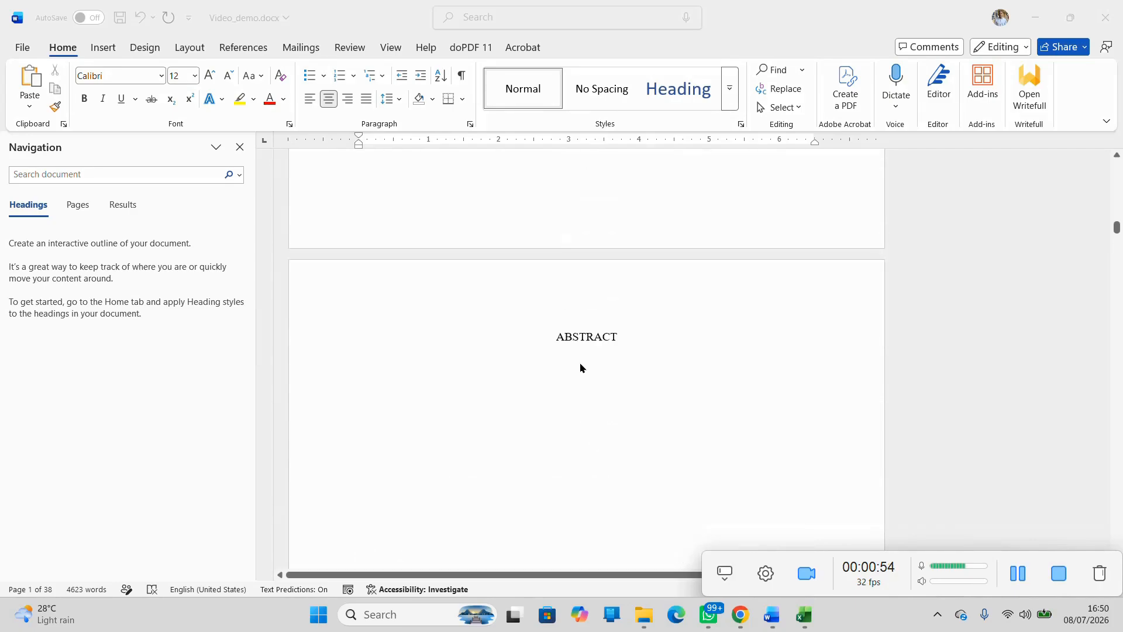
{"action": "left_click", "coordinate": [625, 342]}
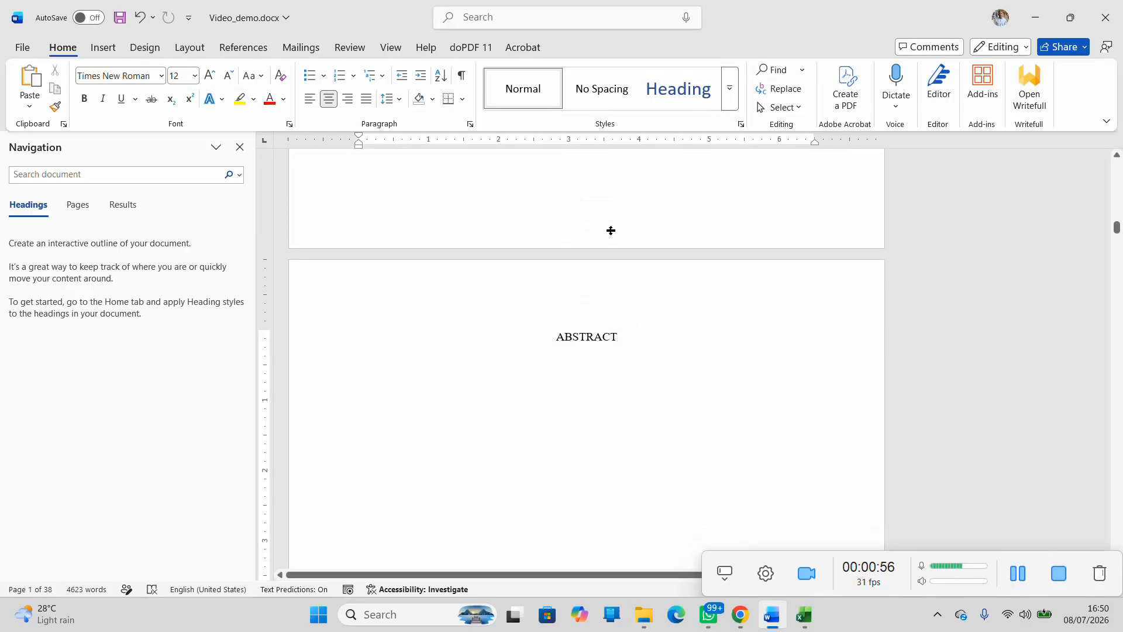
{"action": "left_click", "coordinate": [252, 49]}
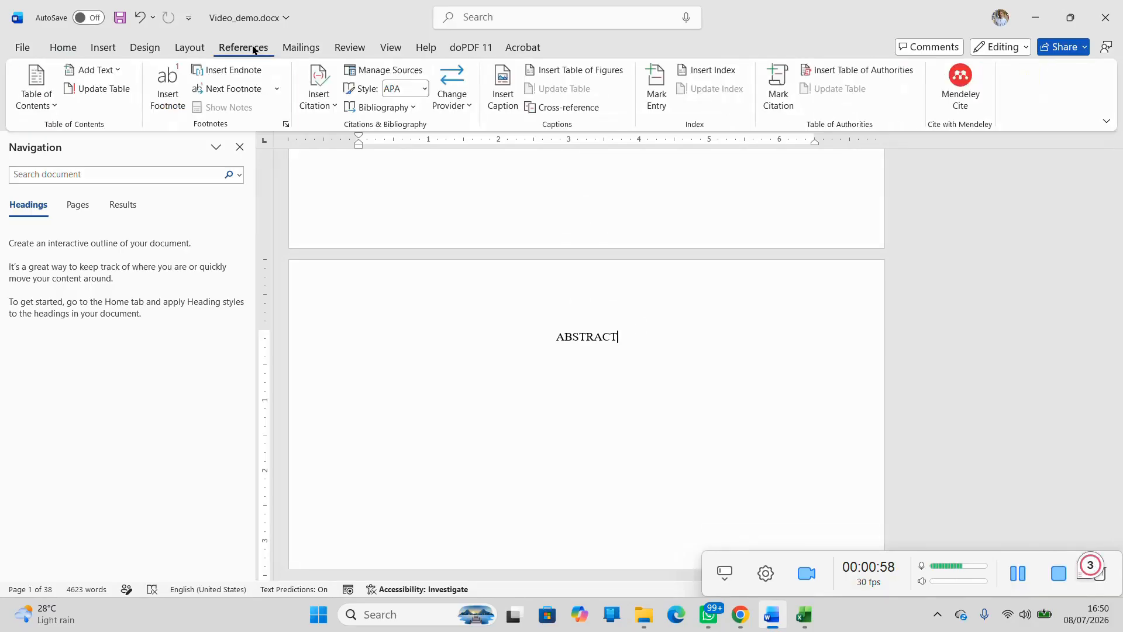
{"action": "left_click", "coordinate": [189, 48]}
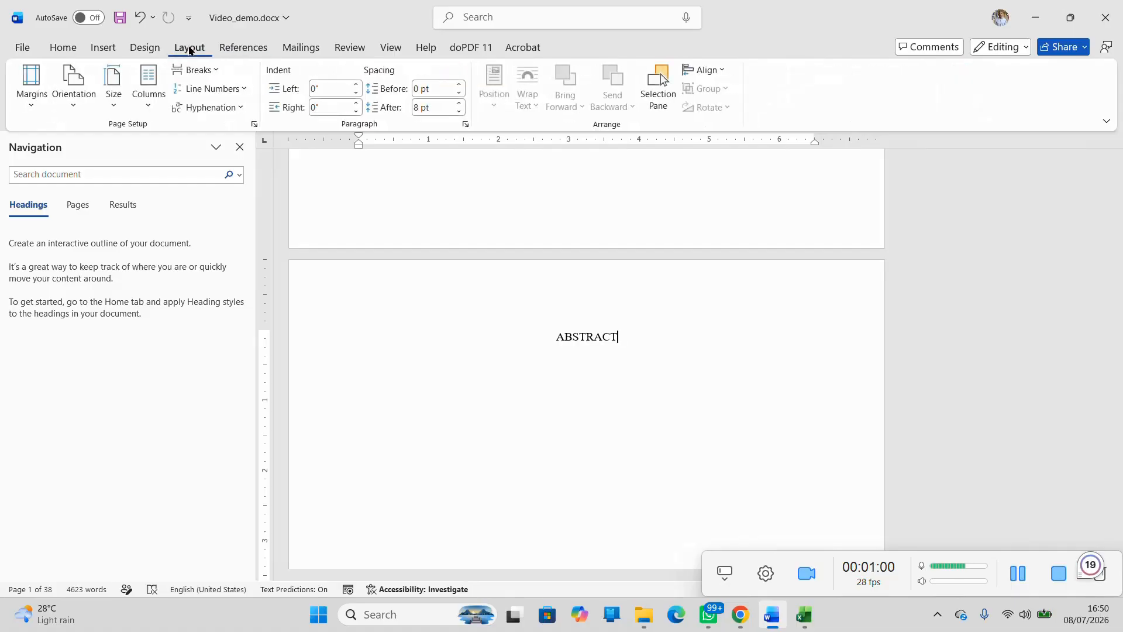
{"action": "left_click", "coordinate": [210, 70]}
{"action": "left_click", "coordinate": [240, 287]}
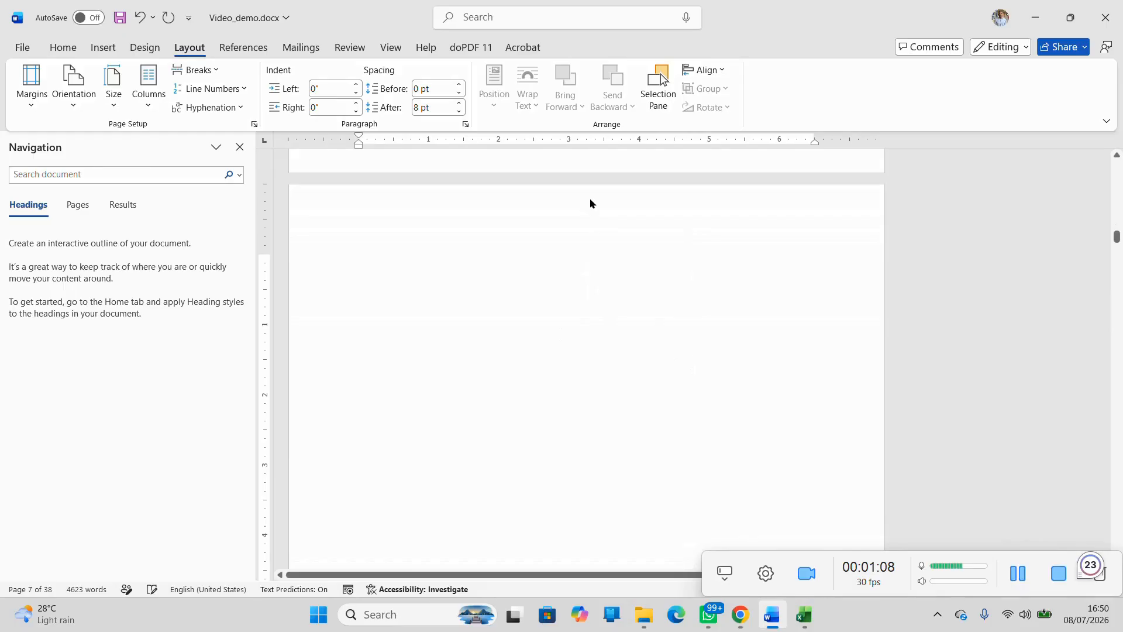
Step: Add centred page numbers to the footer using the bottom-of-page Plain Number 2 style
{"action": "scroll", "coordinate": [620, 234], "scroll_direction": "up", "scroll_amount": 2}
{"action": "scroll", "coordinate": [614, 281], "scroll_direction": "up", "scroll_amount": 2}
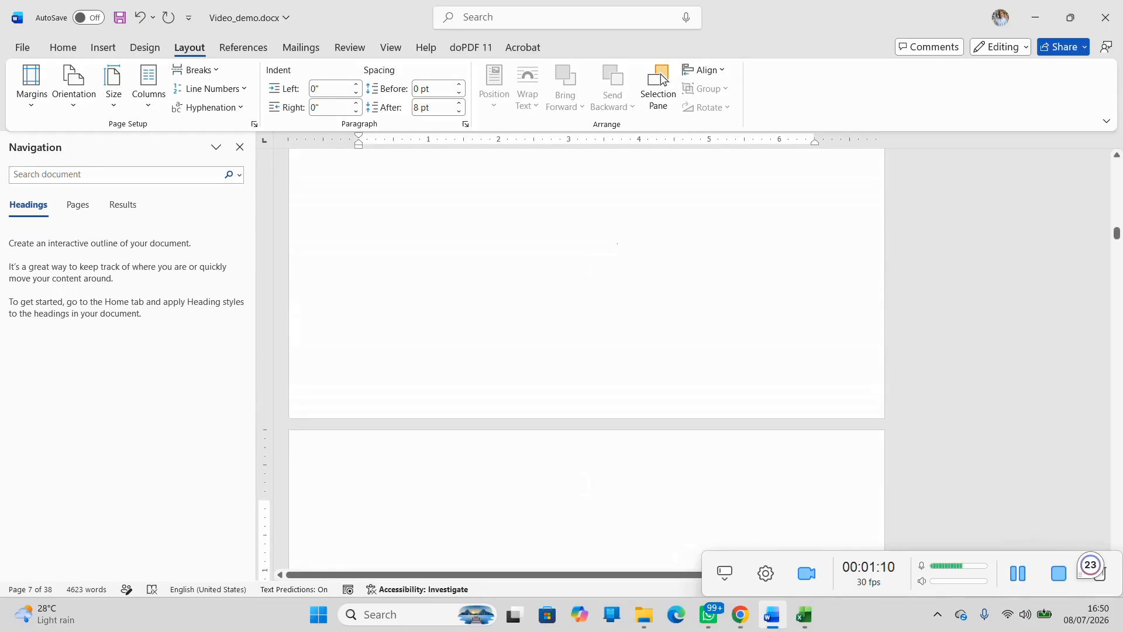
{"action": "scroll", "coordinate": [614, 281], "scroll_direction": "down", "scroll_amount": 3}
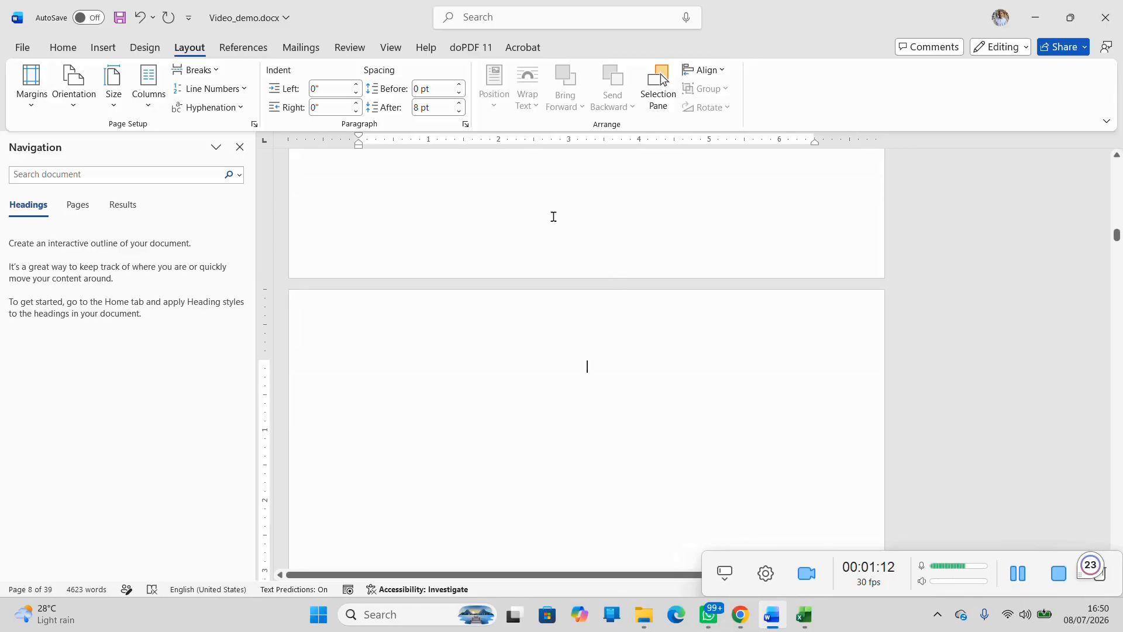
{"action": "scroll", "coordinate": [570, 240], "scroll_direction": "up", "scroll_amount": 3}
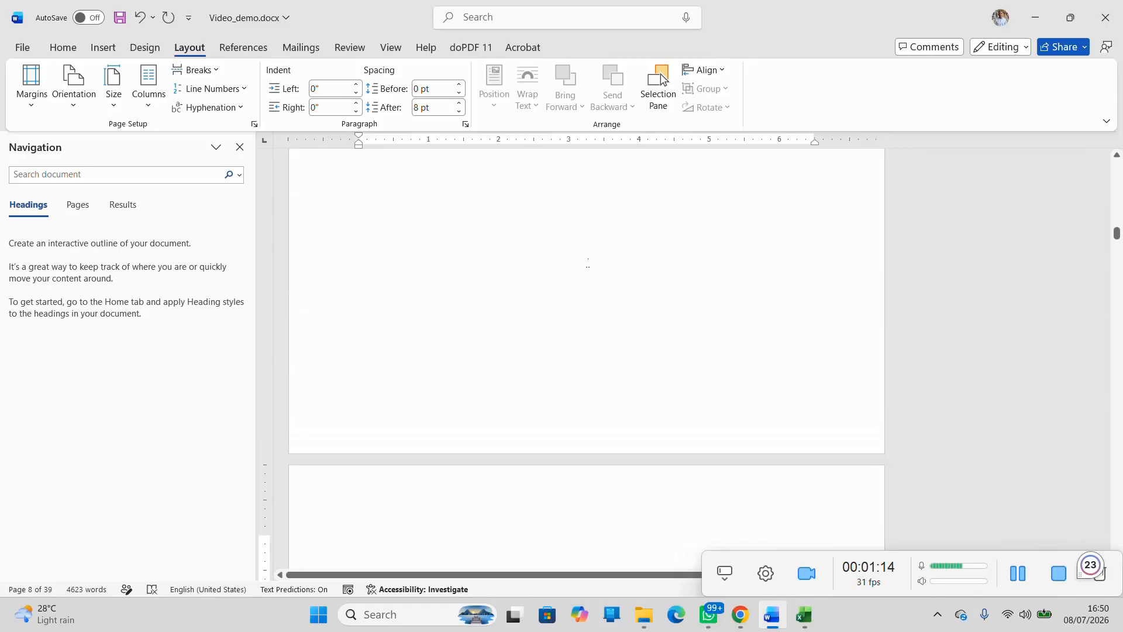
{"action": "scroll", "coordinate": [588, 264], "scroll_direction": "up", "scroll_amount": 7}
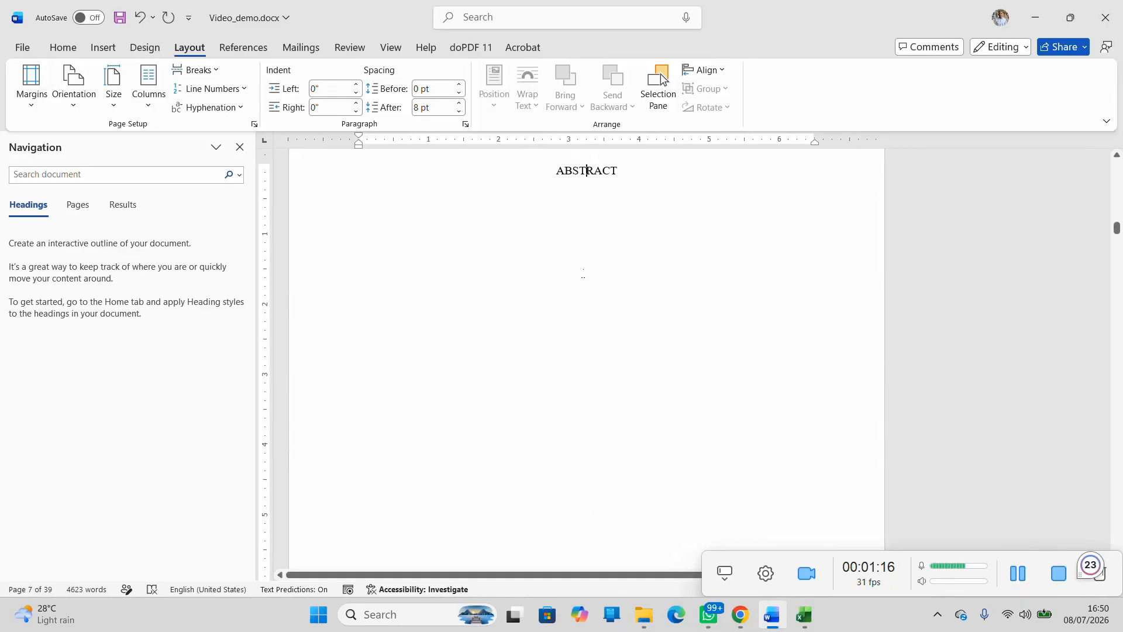
{"action": "scroll", "coordinate": [583, 273], "scroll_direction": "up", "scroll_amount": 2}
{"action": "left_click_drag", "start_coordinate": [1117, 226], "coordinate": [1105, 154]}
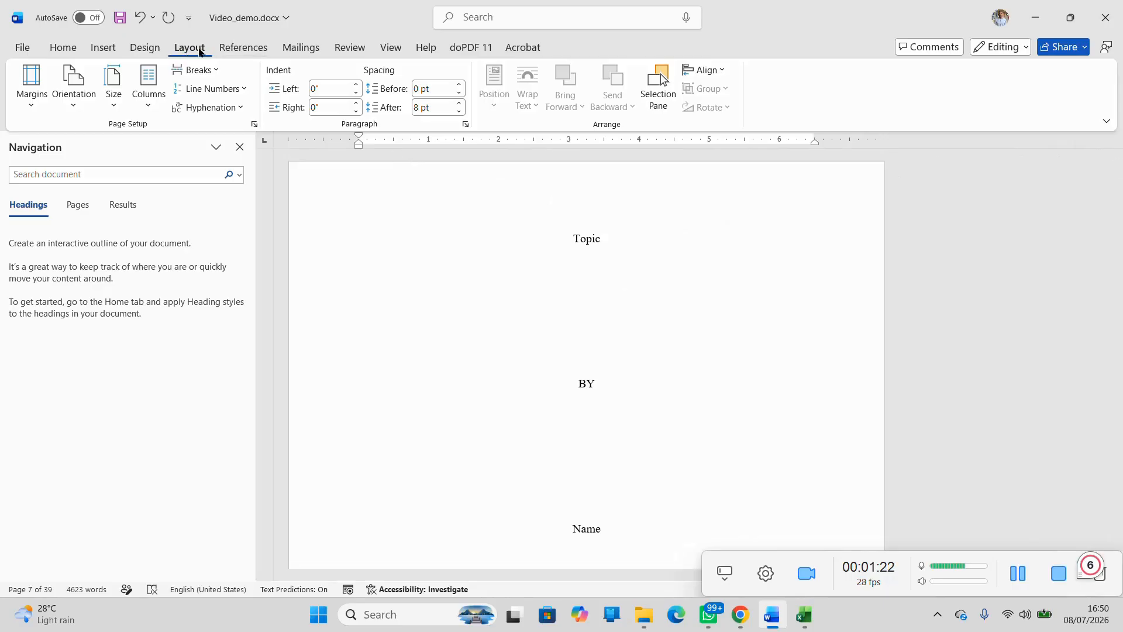
{"action": "left_click", "coordinate": [103, 47]}
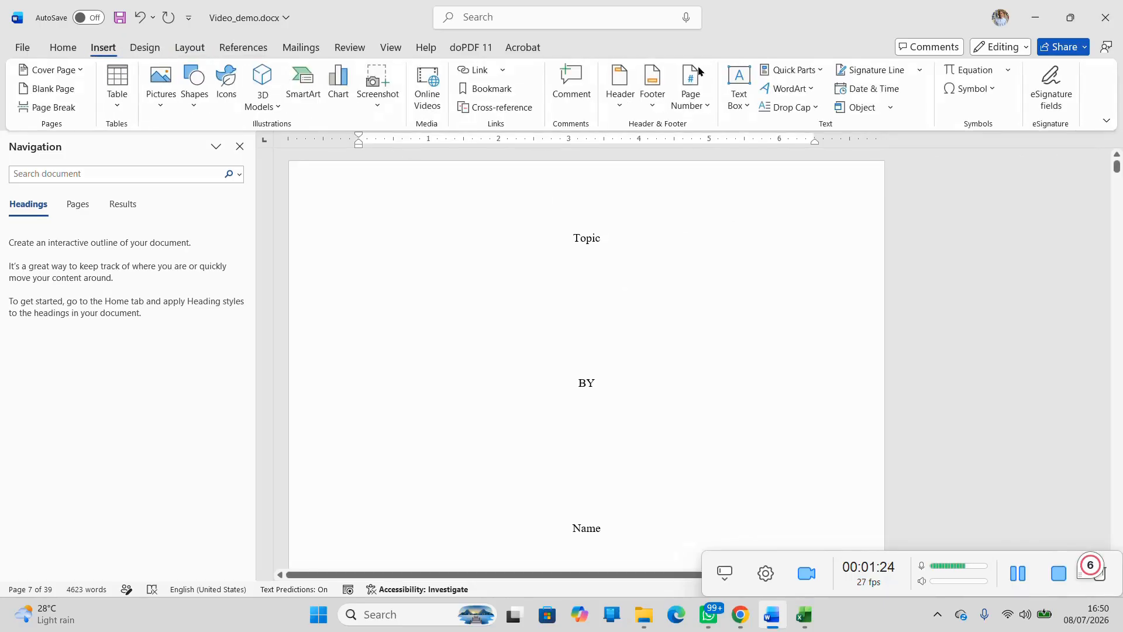
{"action": "left_click", "coordinate": [691, 96]}
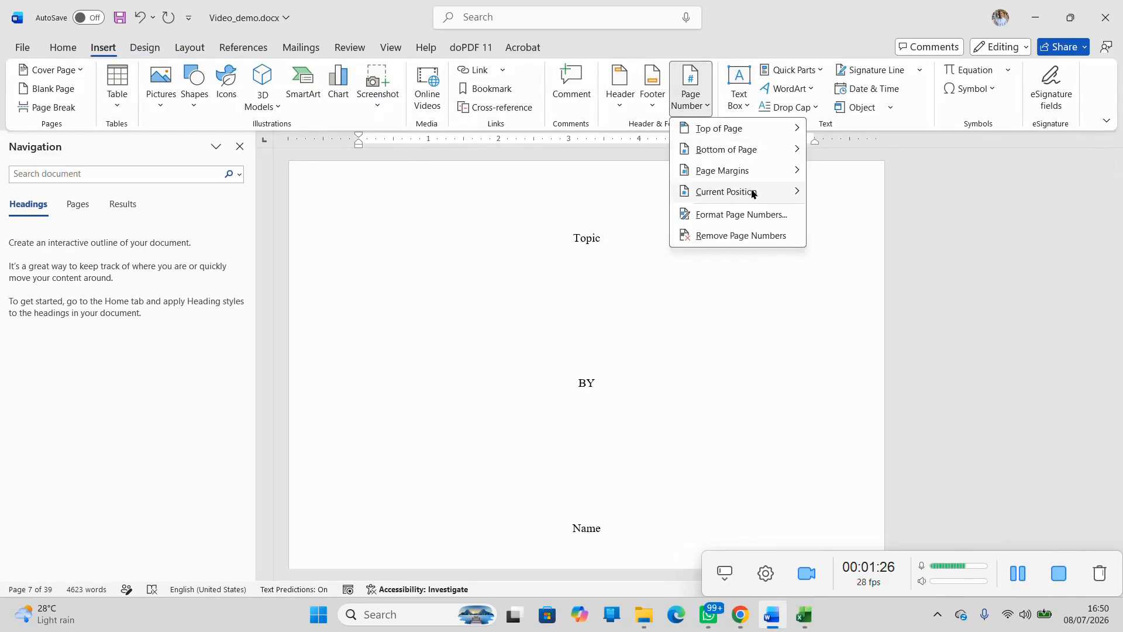
{"action": "mouse_move", "coordinate": [735, 153]}
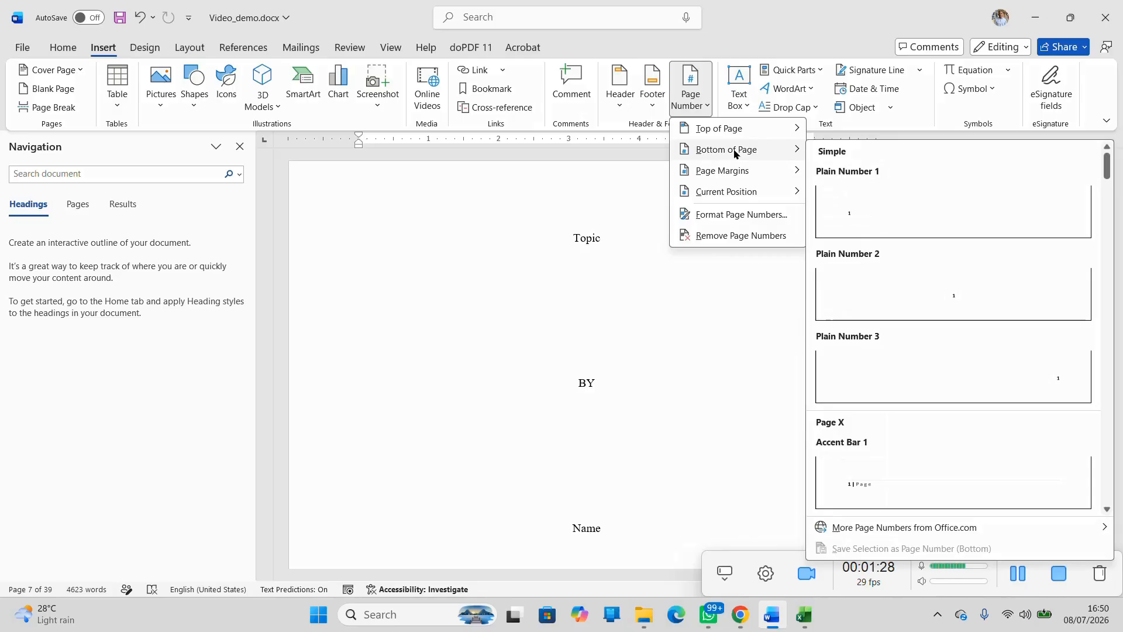
{"action": "left_click", "coordinate": [944, 301]}
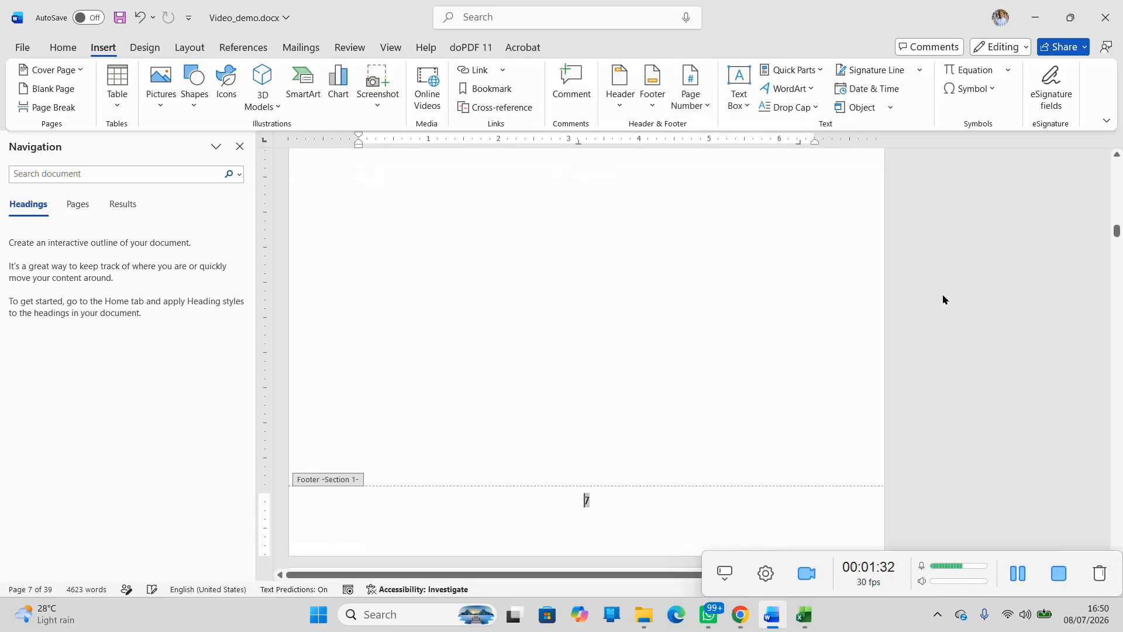
Step: Set the Section 1 page number format to i, ii, iii and leave footer editing
{"action": "mouse_move", "coordinate": [1115, 231]}
{"action": "left_mouse_down"}
{"action": "mouse_move", "coordinate": [1115, 257]}
{"action": "mouse_move", "coordinate": [1115, 175]}
{"action": "mouse_move", "coordinate": [1116, 234]}
{"action": "left_mouse_up"}
{"action": "scroll", "coordinate": [711, 319], "scroll_direction": "up", "scroll_amount": 3}
{"action": "scroll", "coordinate": [710, 316], "scroll_direction": "down", "scroll_amount": 5}
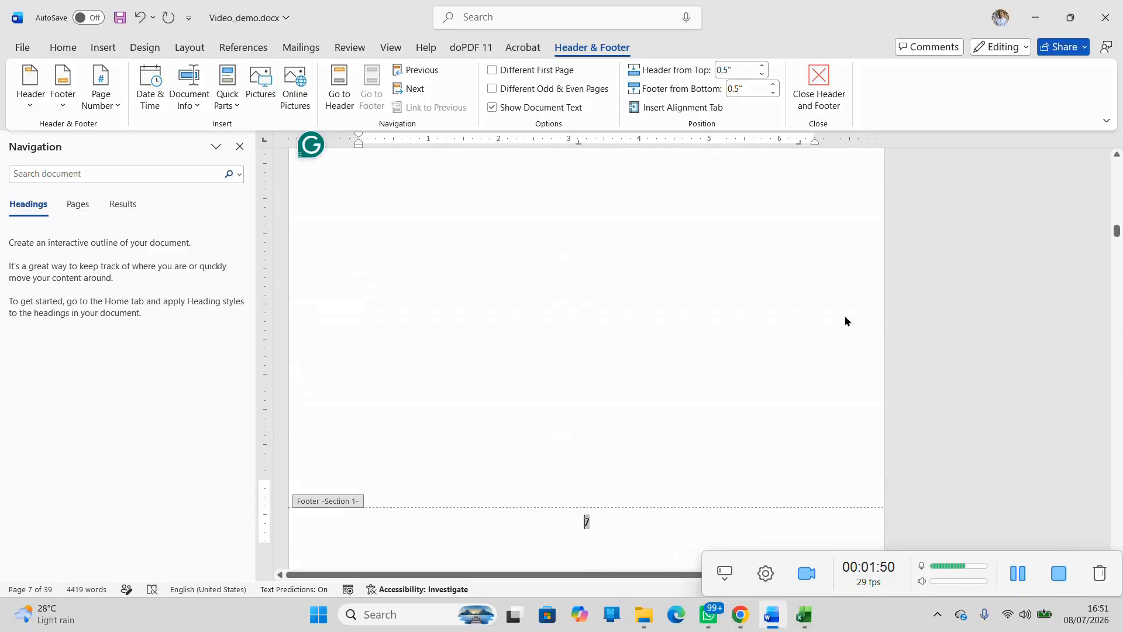
{"action": "scroll", "coordinate": [852, 318], "scroll_direction": "down", "scroll_amount": 5}
{"action": "scroll", "coordinate": [853, 318], "scroll_direction": "down", "scroll_amount": 3}
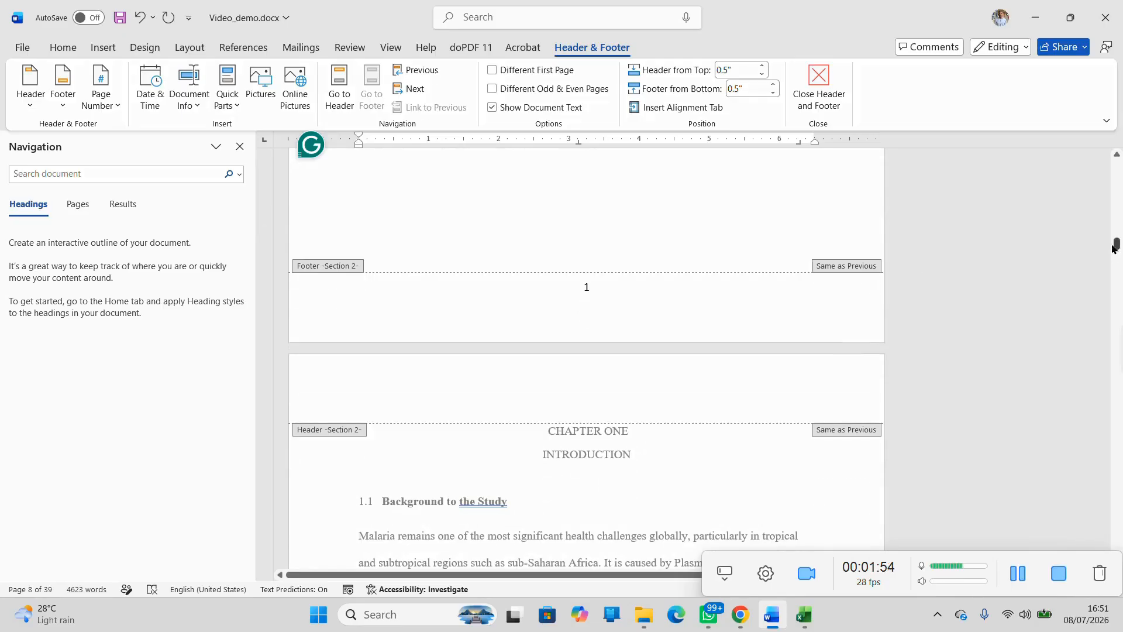
{"action": "left_click_drag", "start_coordinate": [1115, 244], "coordinate": [1117, 167]}
{"action": "scroll", "coordinate": [701, 426], "scroll_direction": "down", "scroll_amount": 7}
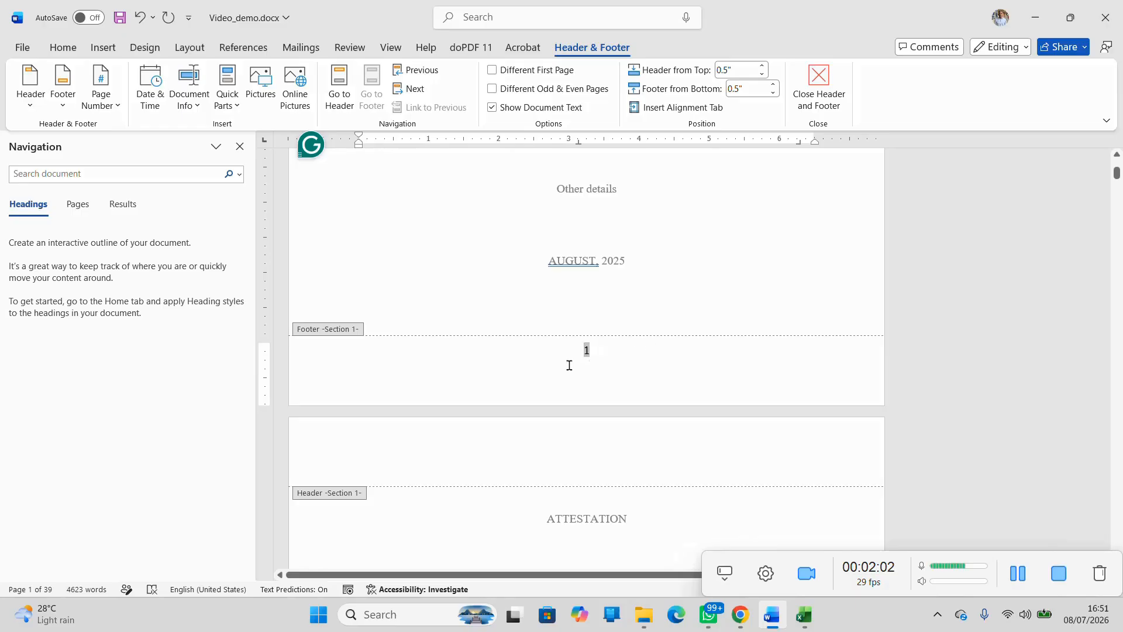
{"action": "right_click", "coordinate": [587, 350]}
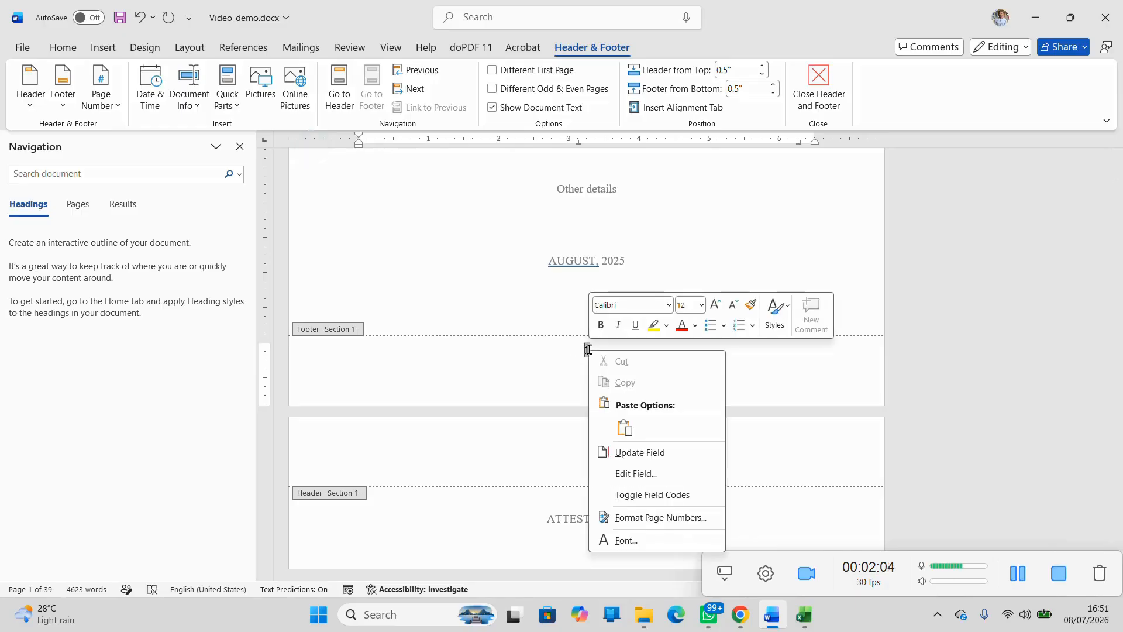
{"action": "left_click", "coordinate": [661, 518]}
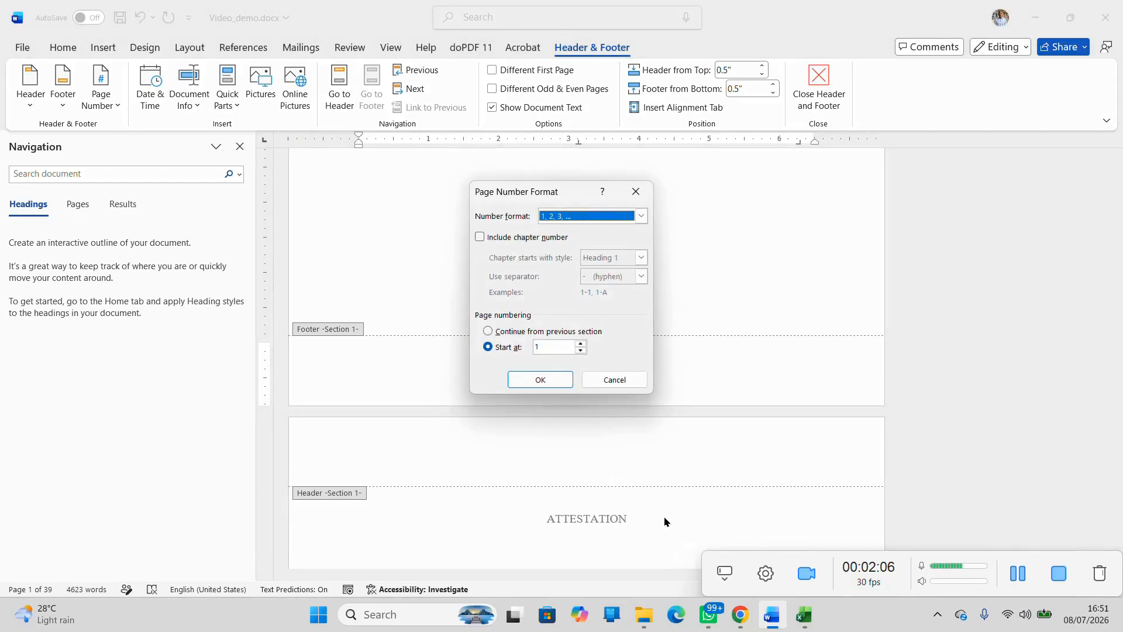
{"action": "left_click", "coordinate": [642, 217]}
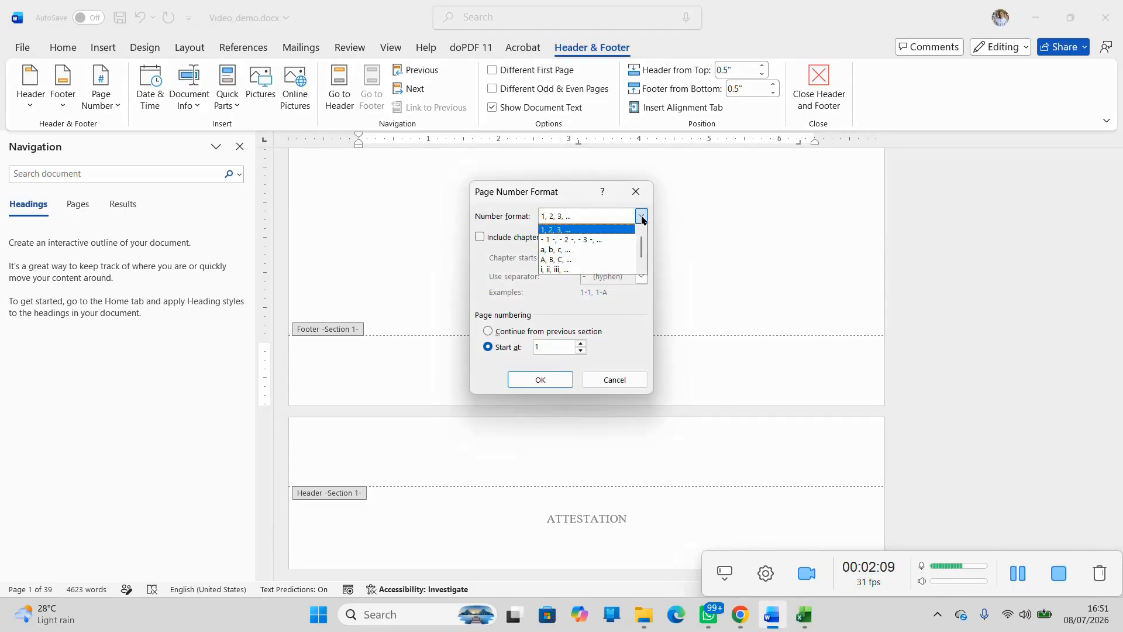
{"action": "left_click", "coordinate": [578, 270]}
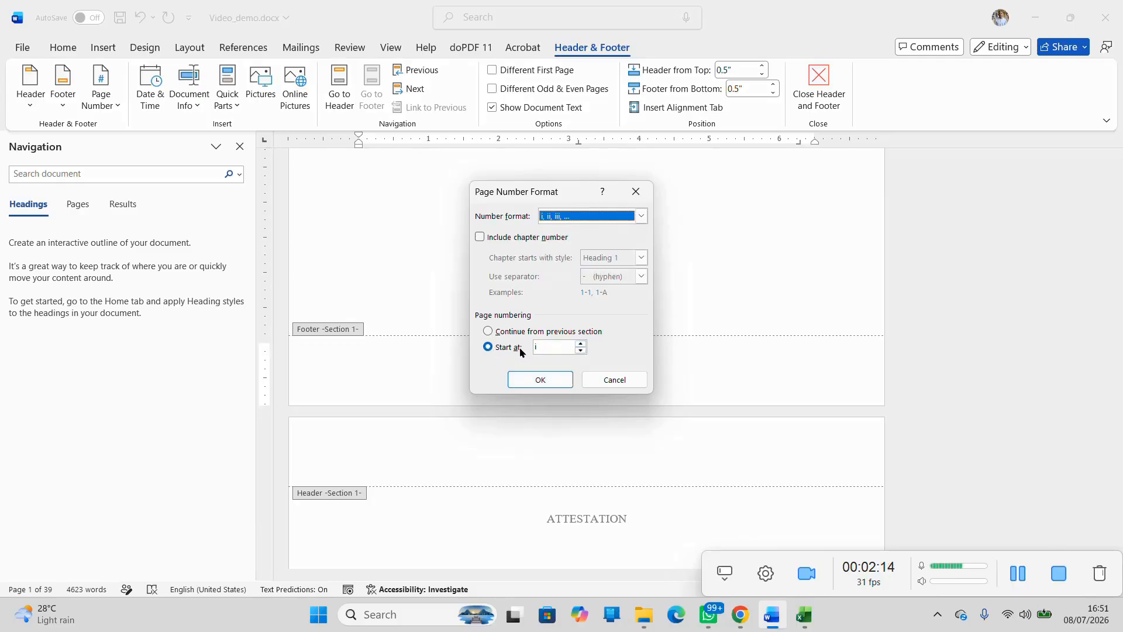
{"action": "left_click", "coordinate": [556, 381]}
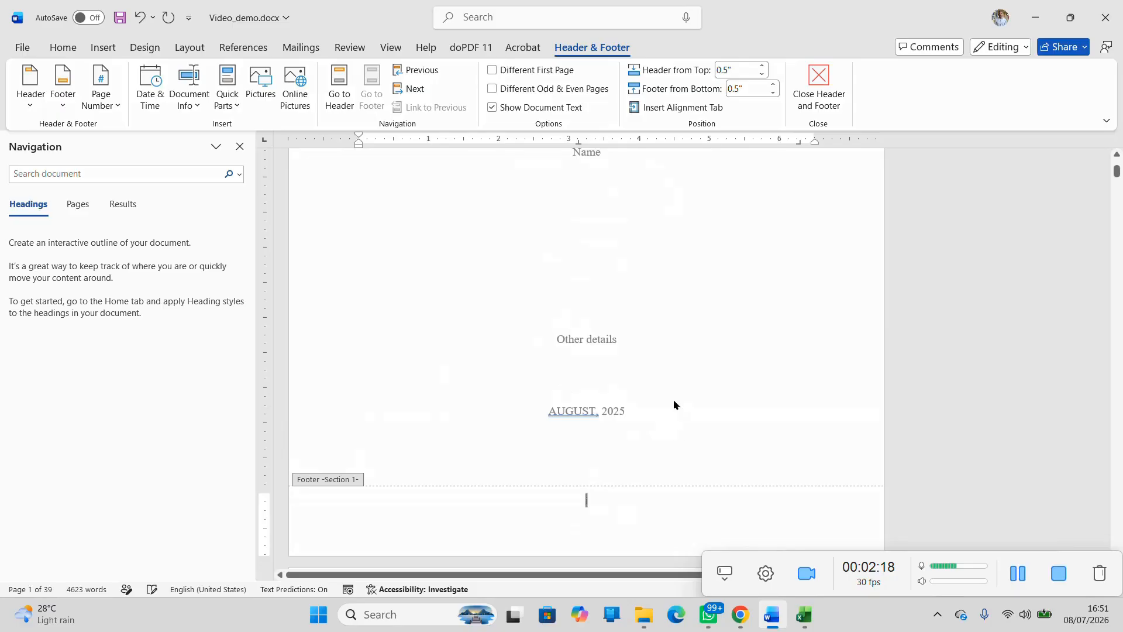
{"action": "left_click", "coordinate": [822, 81]}
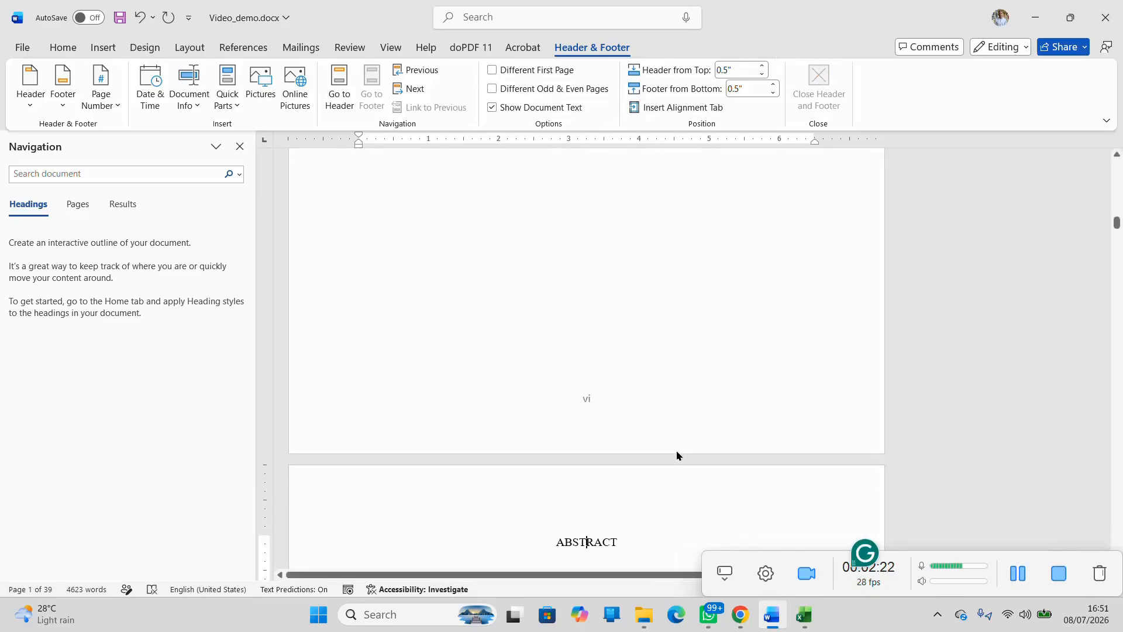
Step: Remove the blank page between ABSTRACT and CHAPTER ONE, undoing the accidental deletion of letters in the chapter heading
{"action": "scroll", "coordinate": [629, 385], "scroll_direction": "down", "scroll_amount": 15}
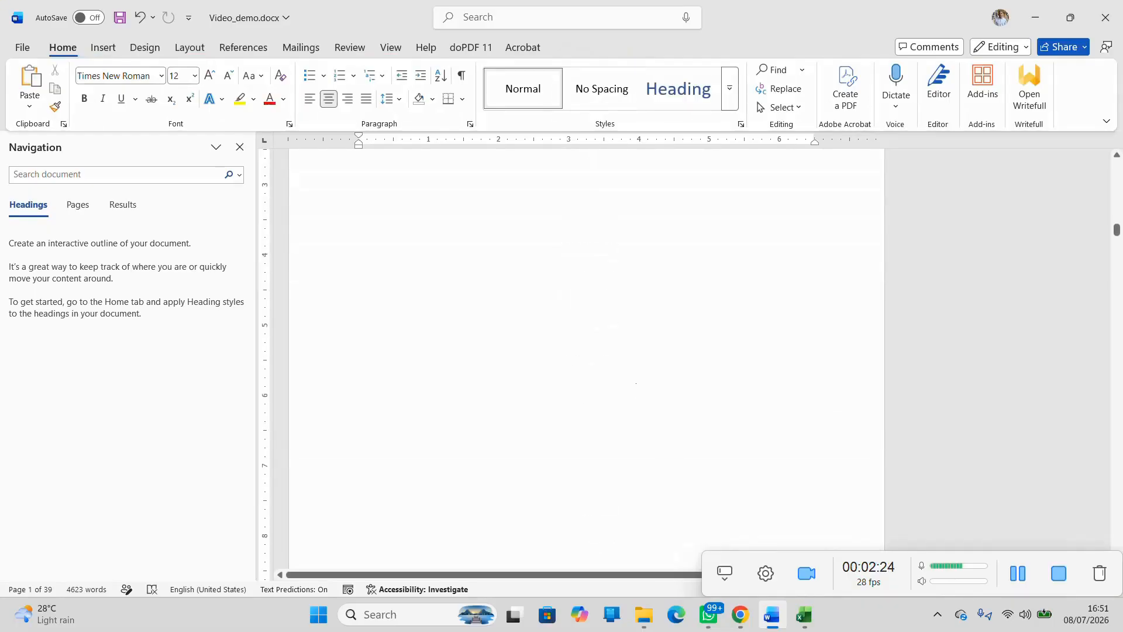
{"action": "scroll", "coordinate": [636, 386], "scroll_direction": "down", "scroll_amount": 10}
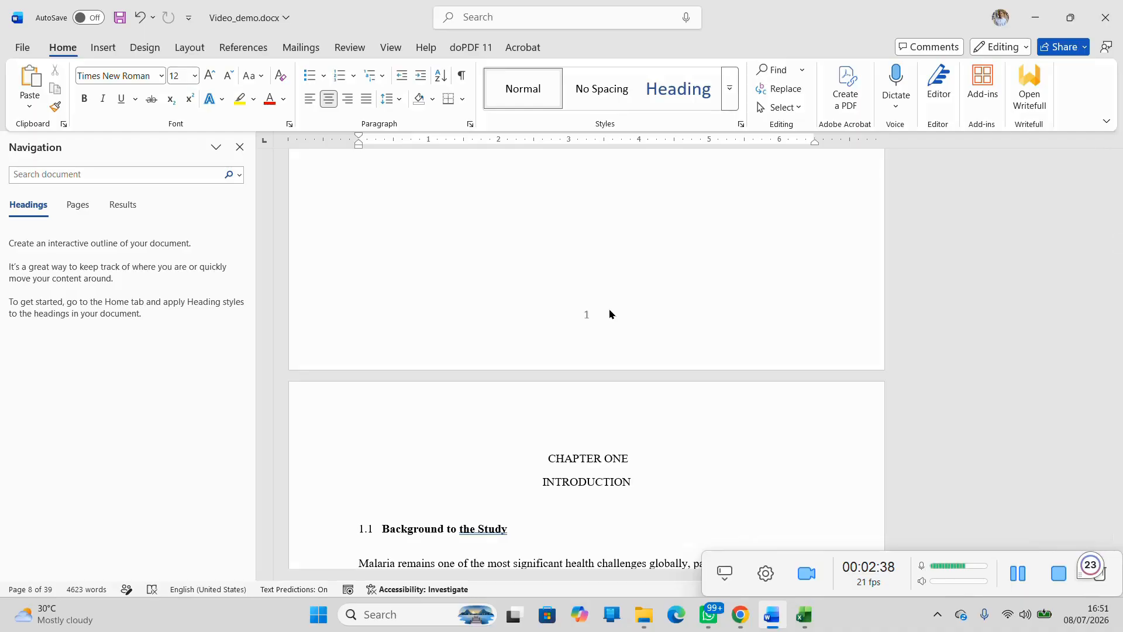
{"action": "scroll", "coordinate": [604, 464], "scroll_direction": "up", "scroll_amount": 3}
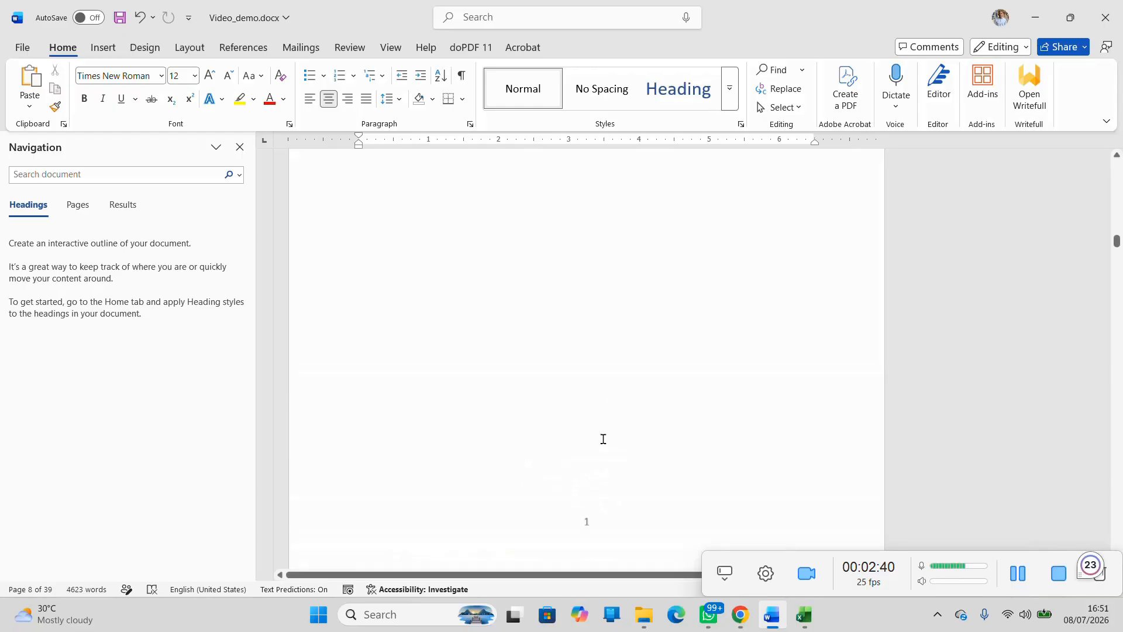
{"action": "scroll", "coordinate": [598, 425], "scroll_direction": "down", "scroll_amount": 2}
{"action": "left_click", "coordinate": [519, 360]}
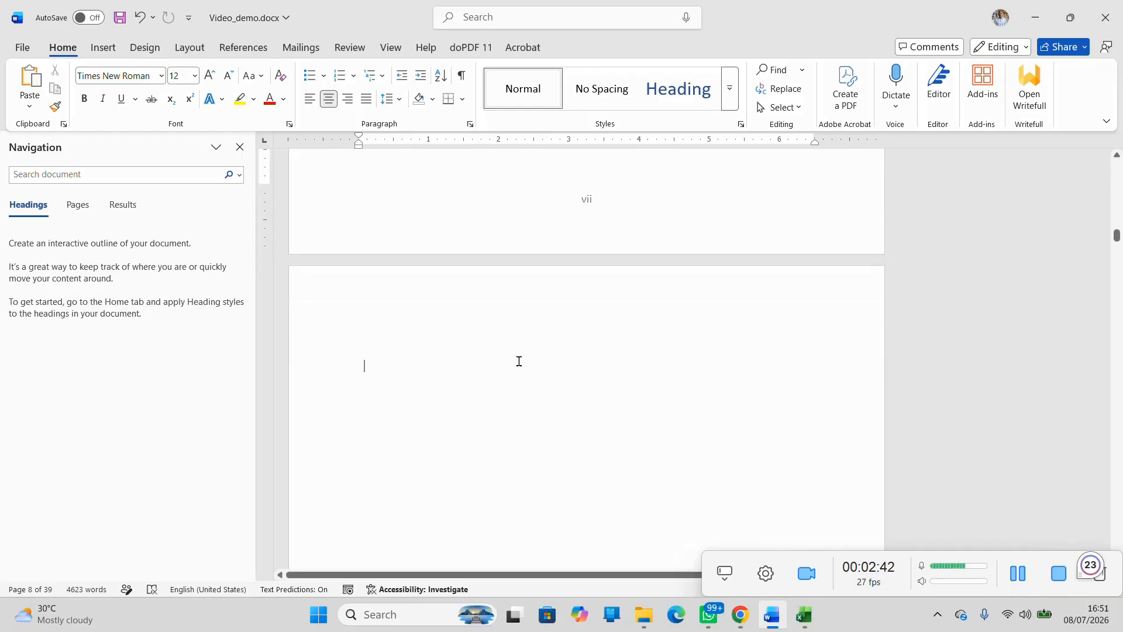
{"action": "key", "text": "Delete"}
{"action": "key", "text": "Delete"}
{"action": "key", "text": "Delete"}
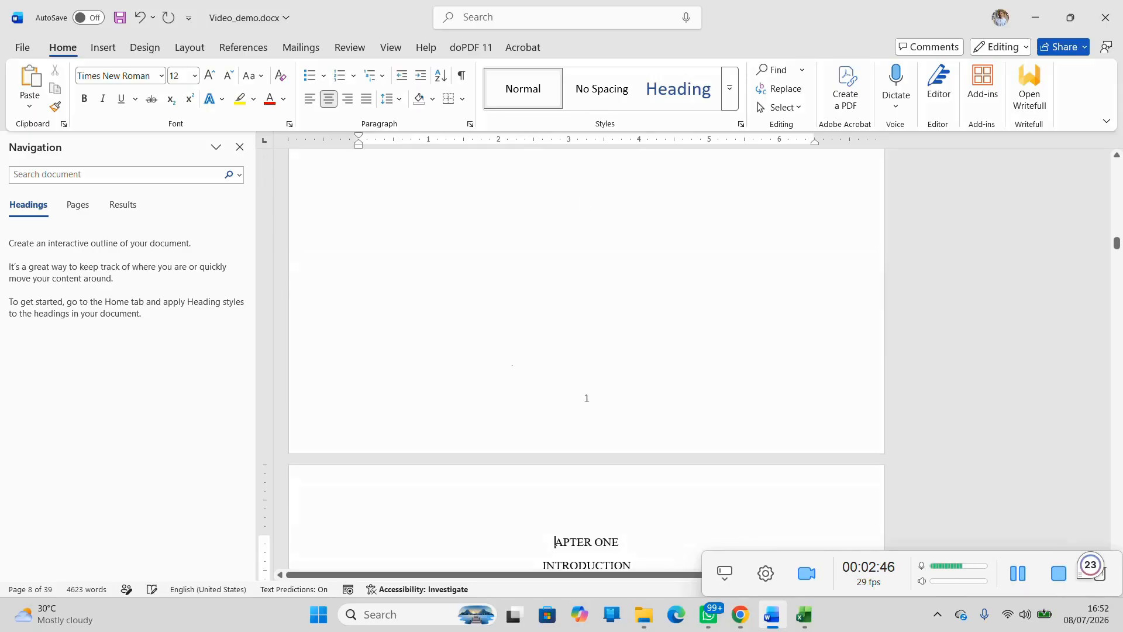
{"action": "key", "text": "ctrl+z"}
{"action": "left_click", "coordinate": [1018, 573]}
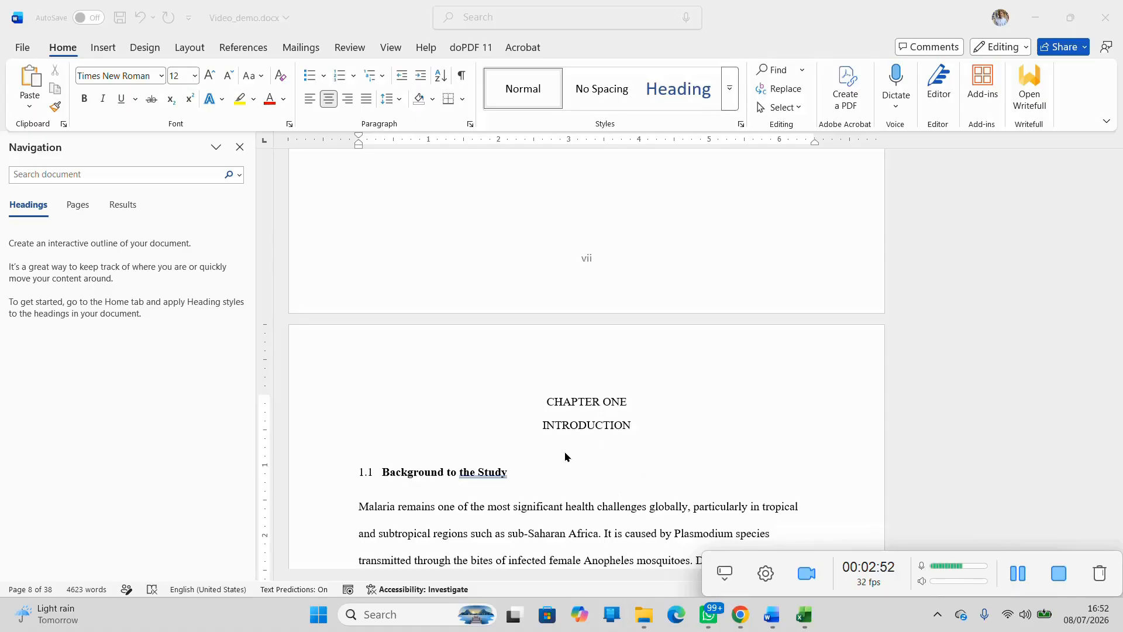
{"action": "scroll", "coordinate": [591, 448], "scroll_direction": "down", "scroll_amount": 10}
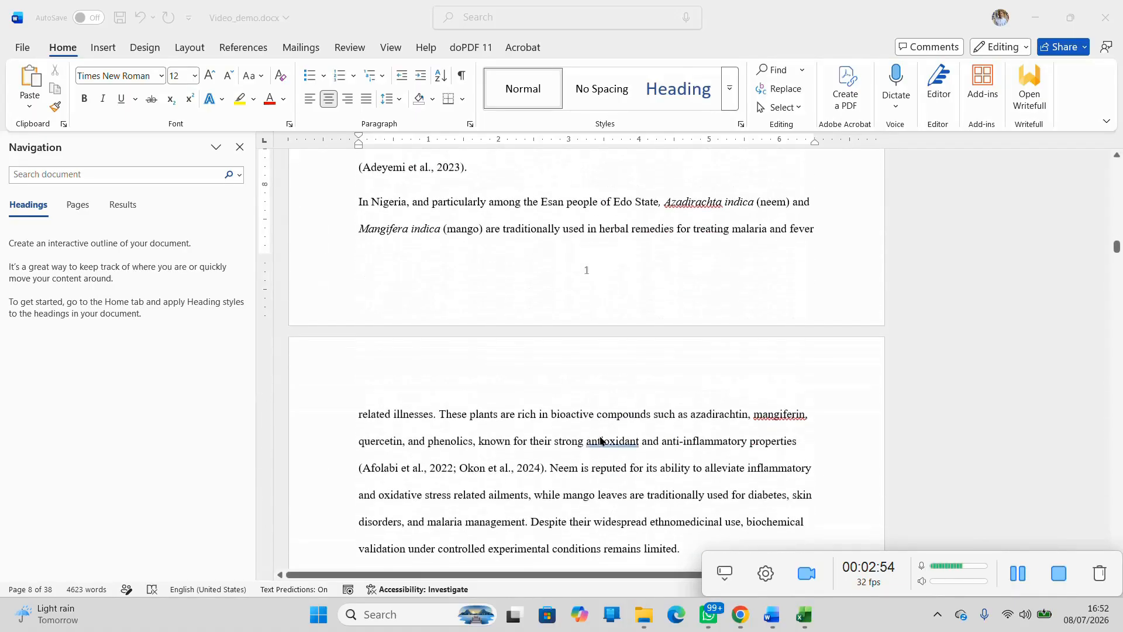
{"action": "scroll", "coordinate": [601, 438], "scroll_direction": "up", "scroll_amount": 10}
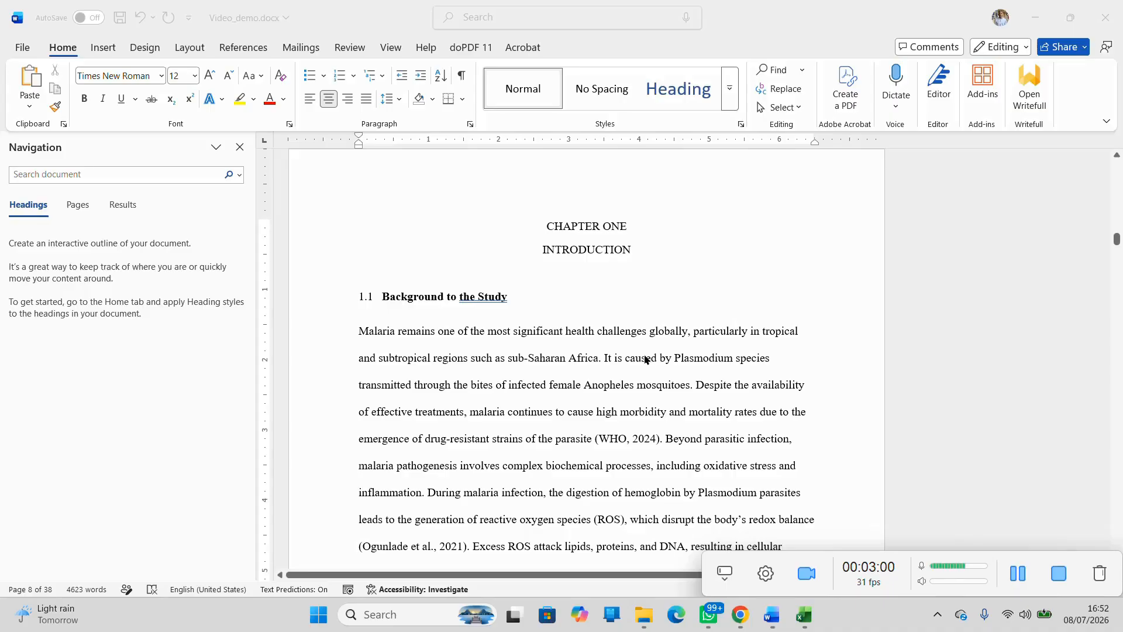
Step: Hide the Navigation pane and show it again
{"action": "scroll", "coordinate": [637, 341], "scroll_direction": "up", "scroll_amount": 7}
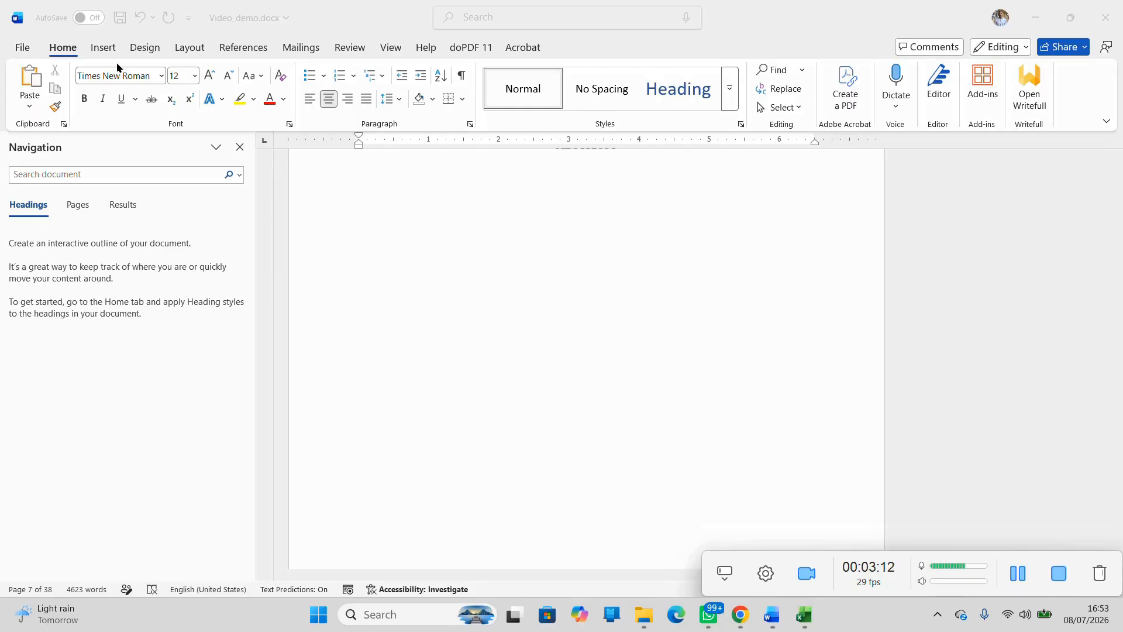
{"action": "left_click", "coordinate": [394, 52]}
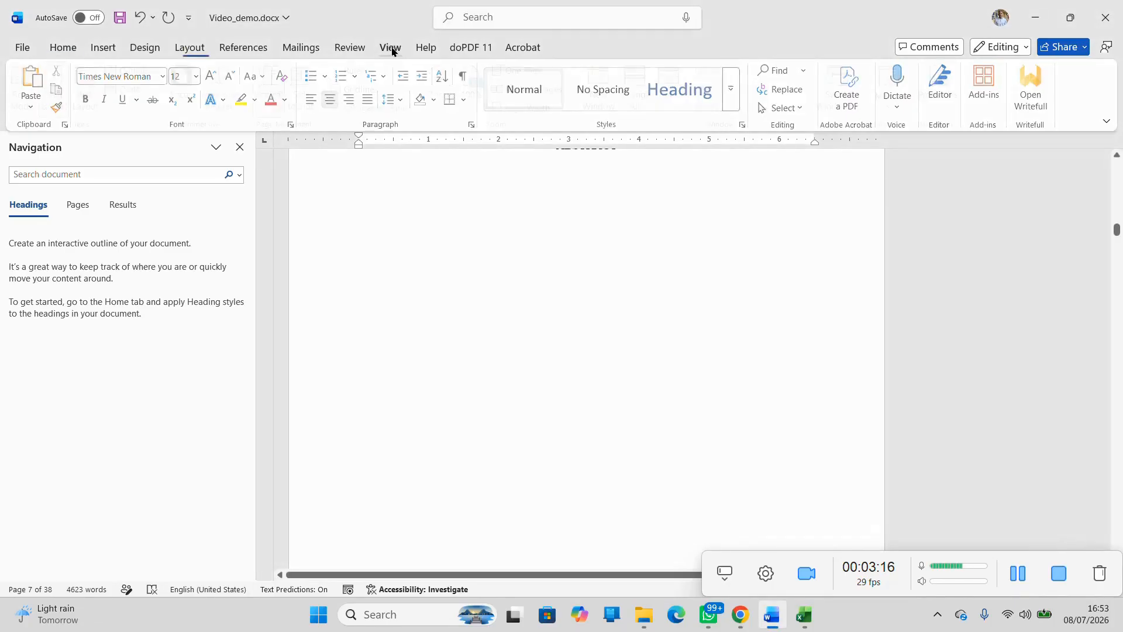
{"action": "left_click", "coordinate": [389, 47]}
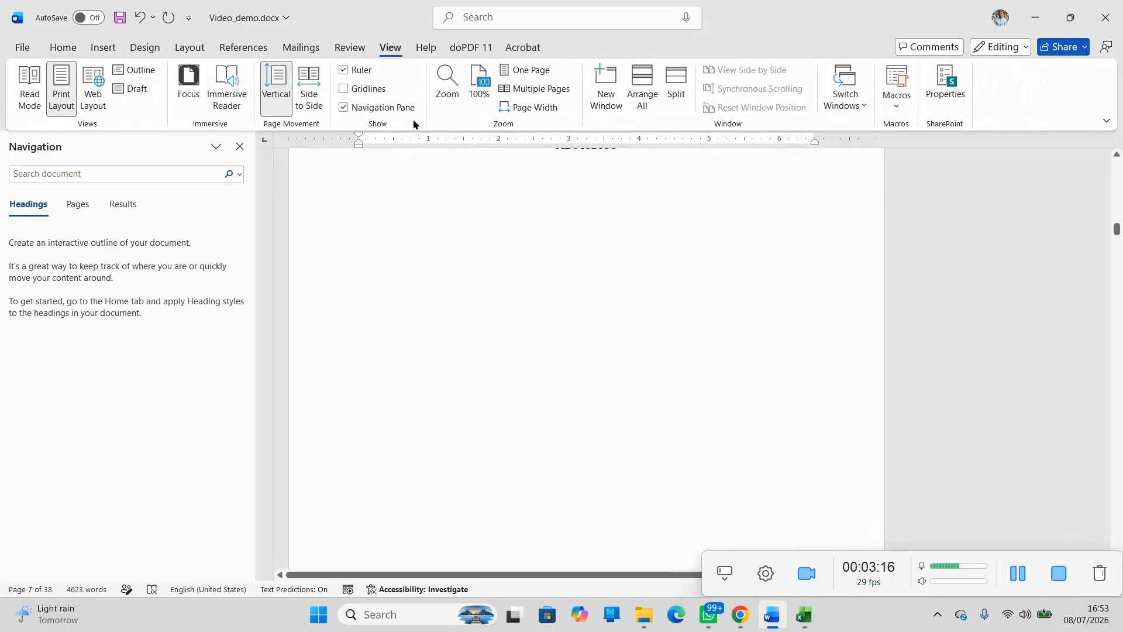
{"action": "left_click", "coordinate": [343, 107]}
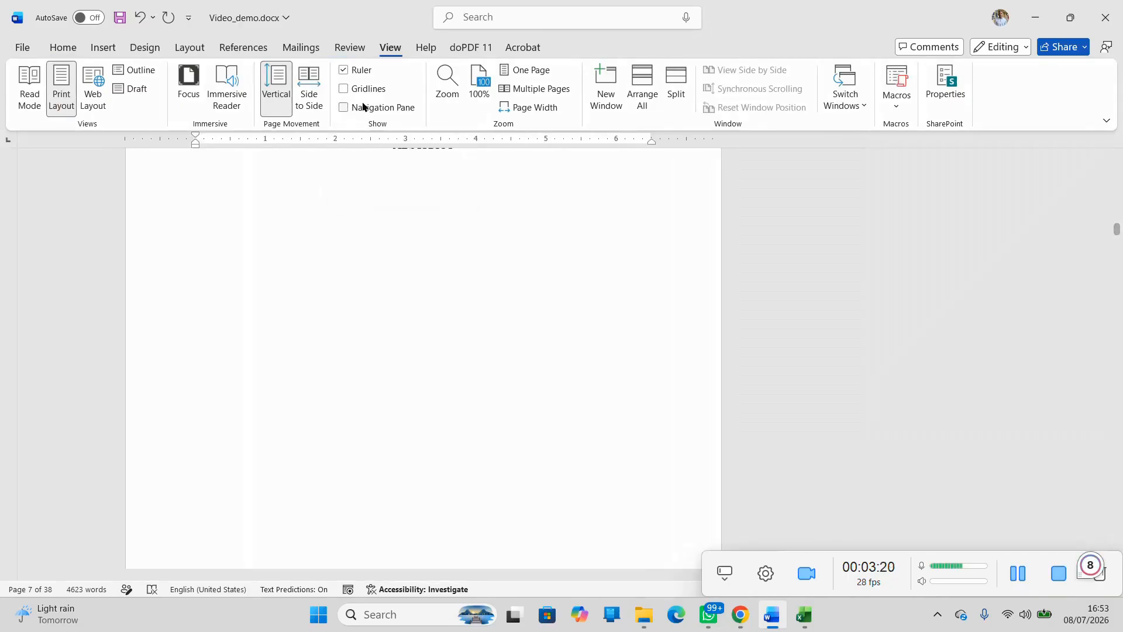
{"action": "left_click", "coordinate": [344, 109]}
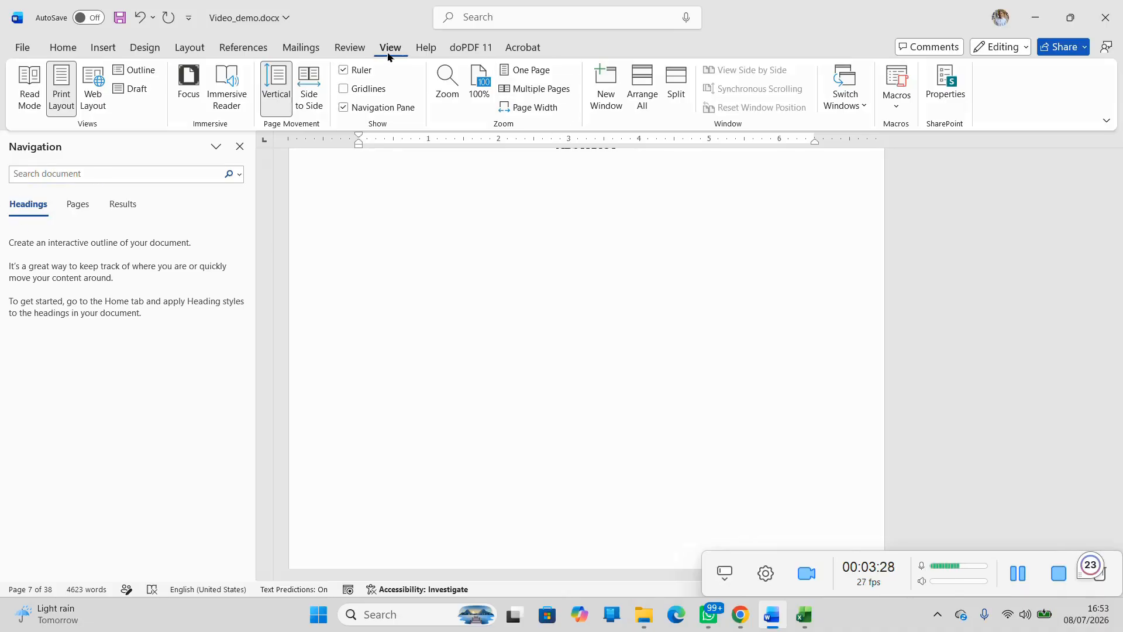
Step: Apply the Heading 1 style to the word Topic on the title page
{"action": "scroll", "coordinate": [686, 283], "scroll_direction": "up", "scroll_amount": 10}
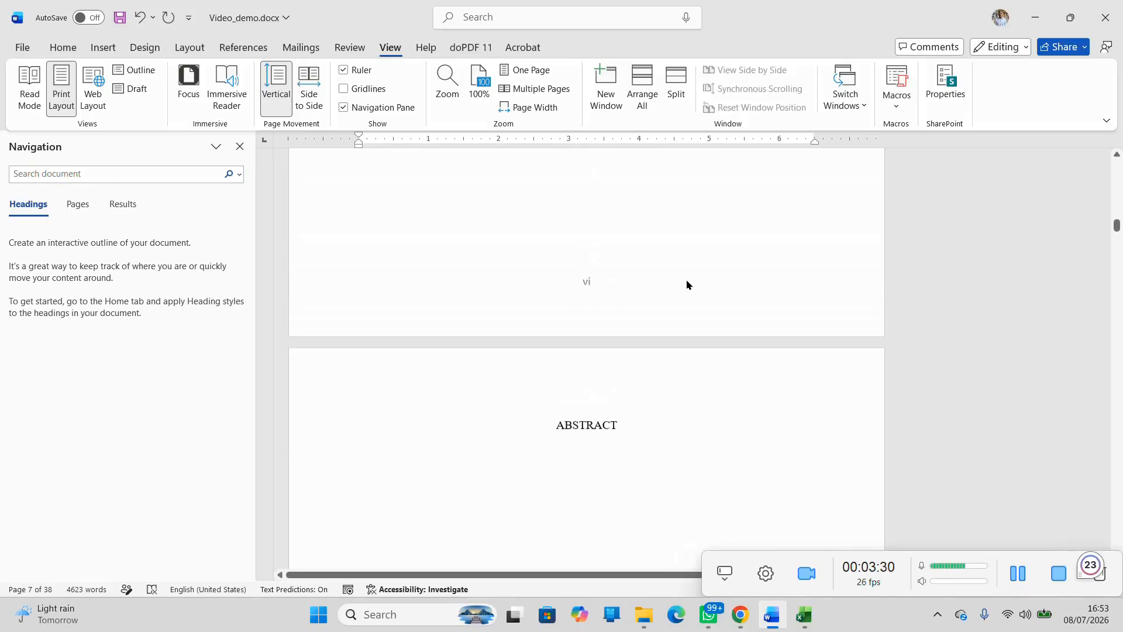
{"action": "left_click_drag", "start_coordinate": [1116, 222], "coordinate": [1115, 165]}
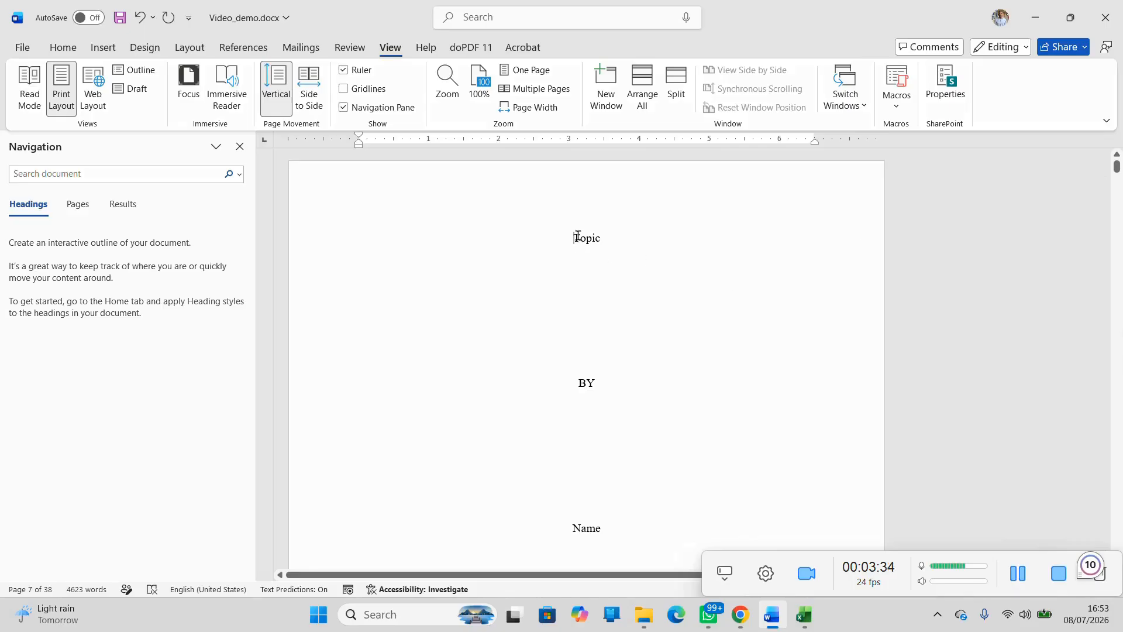
{"action": "left_click_drag", "start_coordinate": [581, 236], "coordinate": [619, 234]}
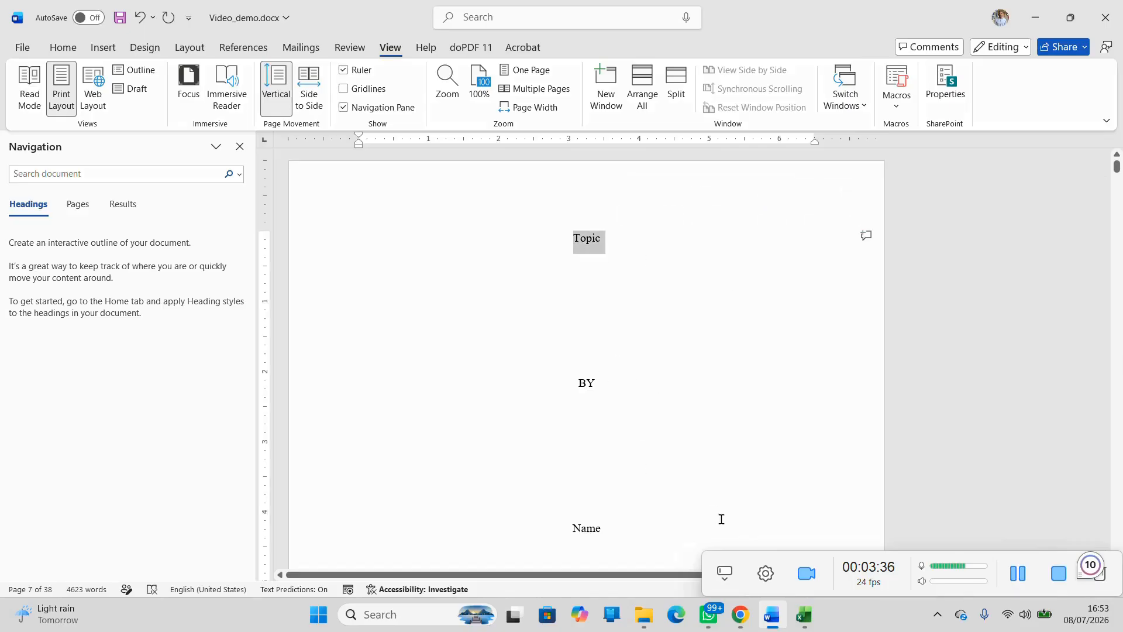
{"action": "left_click", "coordinate": [64, 49]}
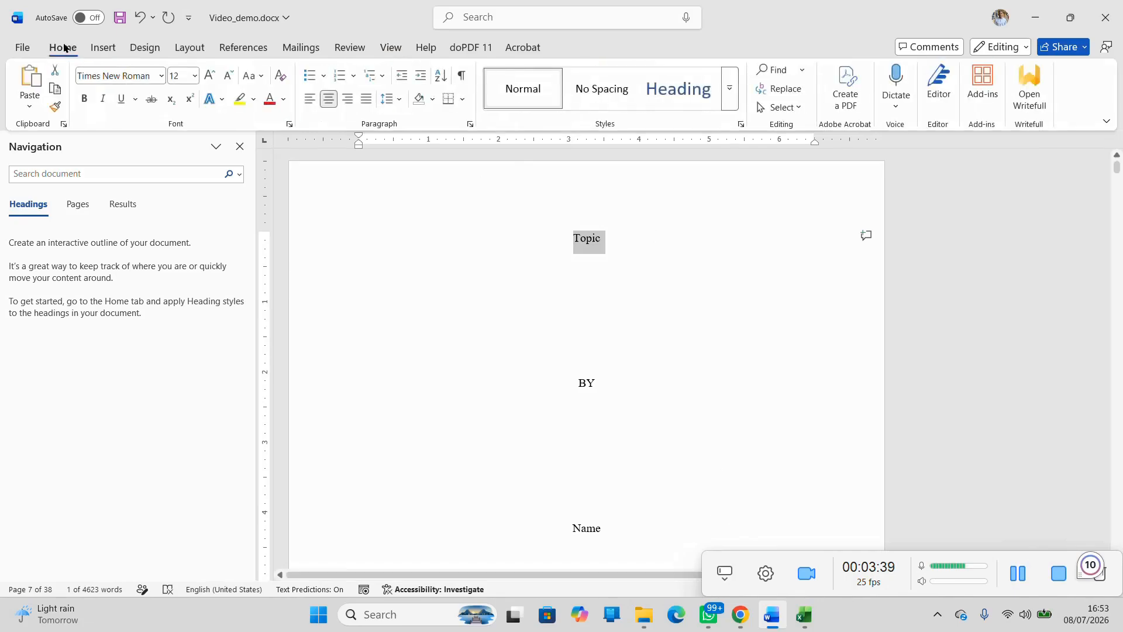
{"action": "left_click", "coordinate": [731, 89]}
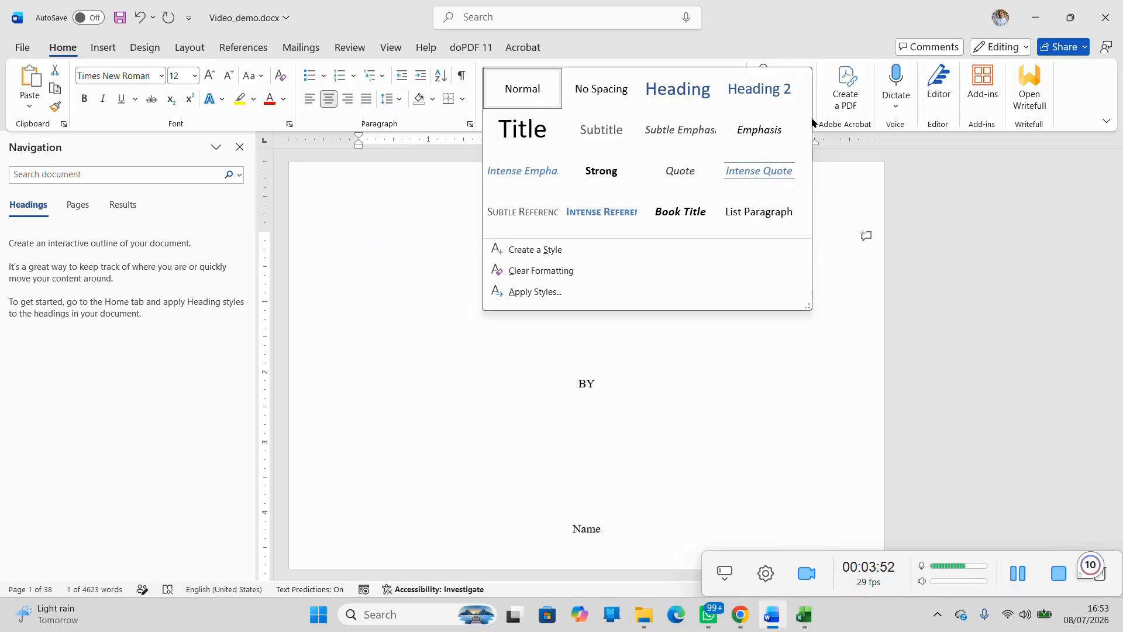
{"action": "left_click", "coordinate": [680, 92]}
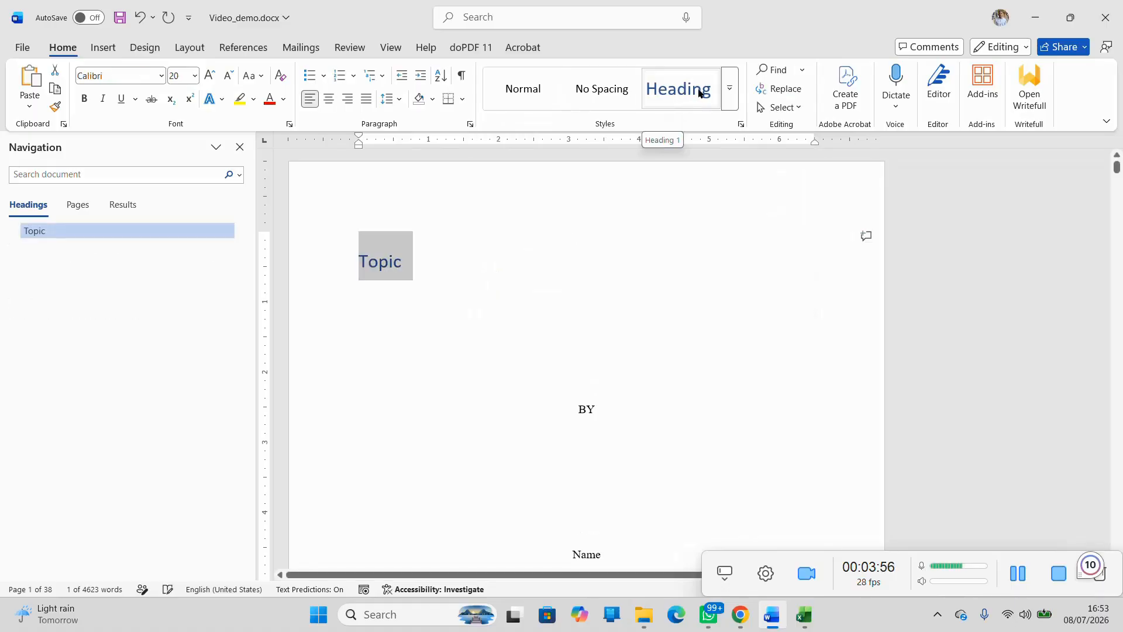
Step: Modify the Heading 1 style to use Automatic font colour, Times New Roman and size 16
{"action": "left_click", "coordinate": [730, 89]}
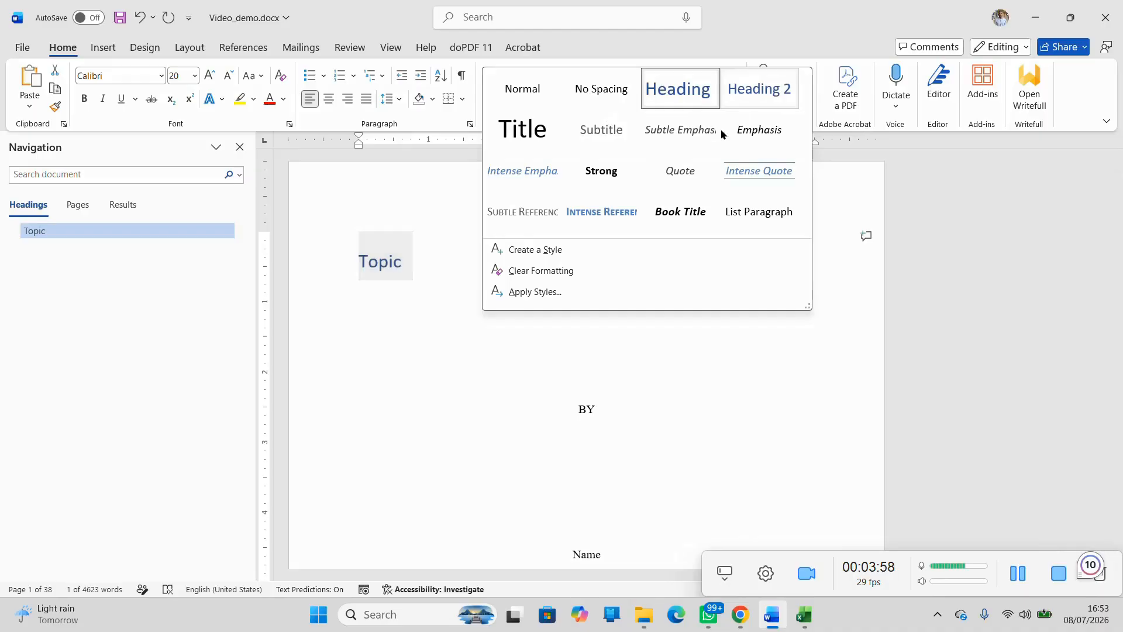
{"action": "right_click", "coordinate": [681, 88]}
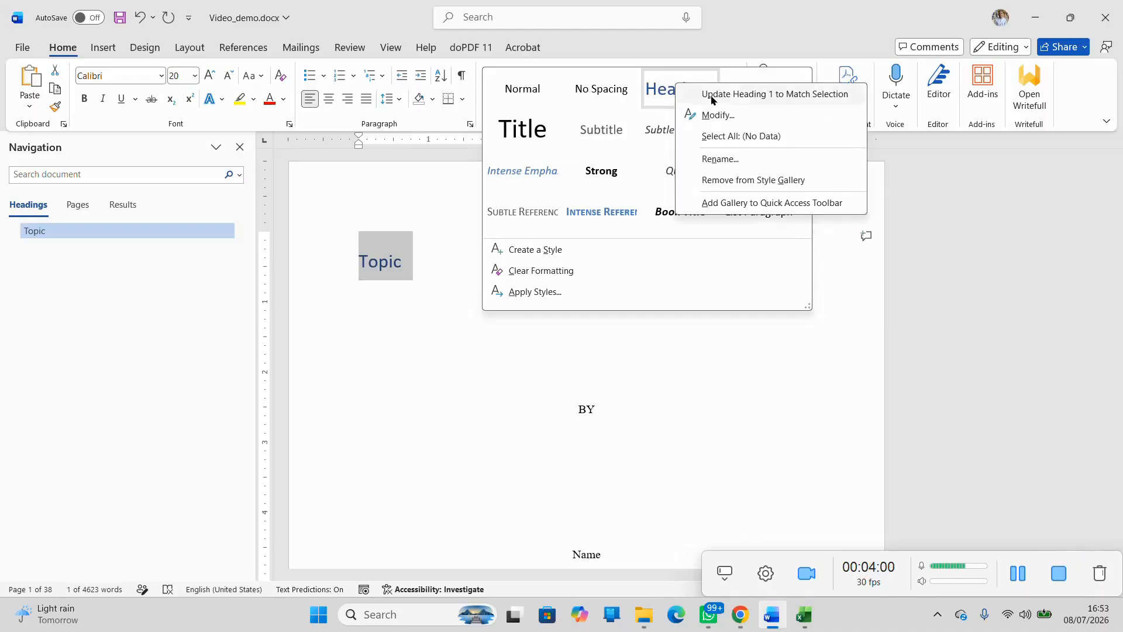
{"action": "left_click", "coordinate": [719, 115]}
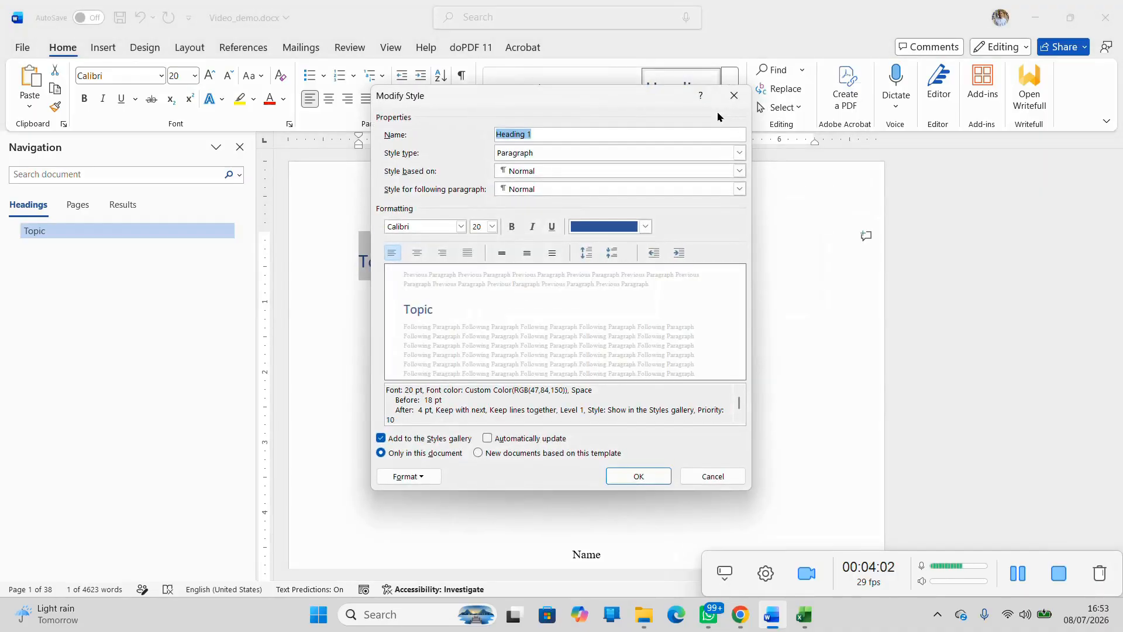
{"action": "left_click", "coordinate": [646, 226]}
{"action": "left_click", "coordinate": [584, 248]}
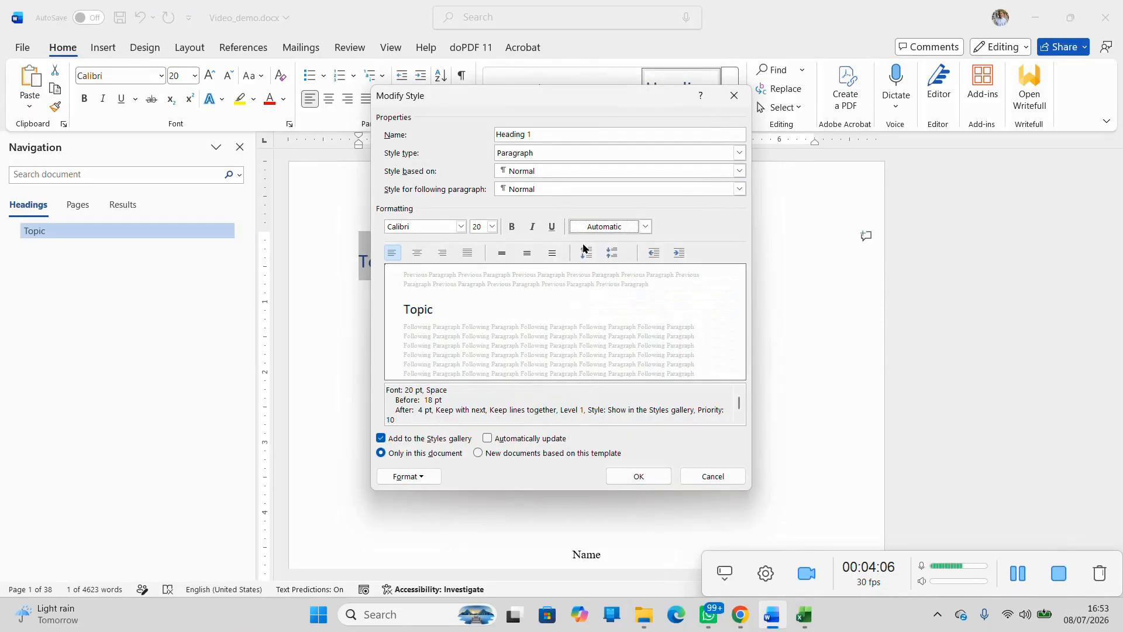
{"action": "left_click", "coordinate": [461, 231]}
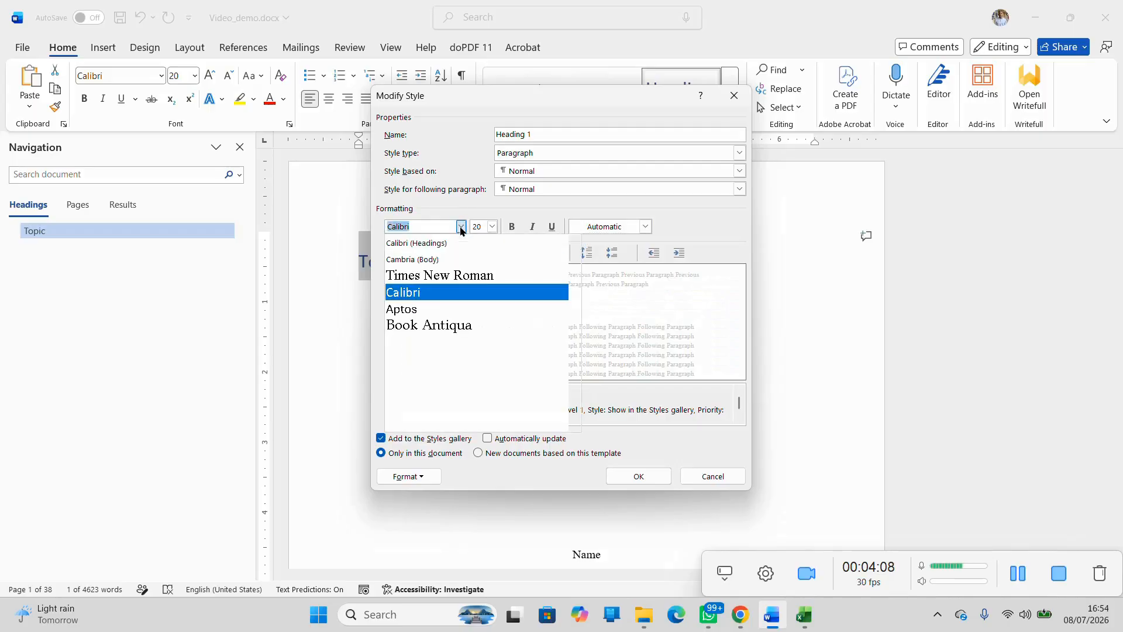
{"action": "left_click", "coordinate": [456, 282]}
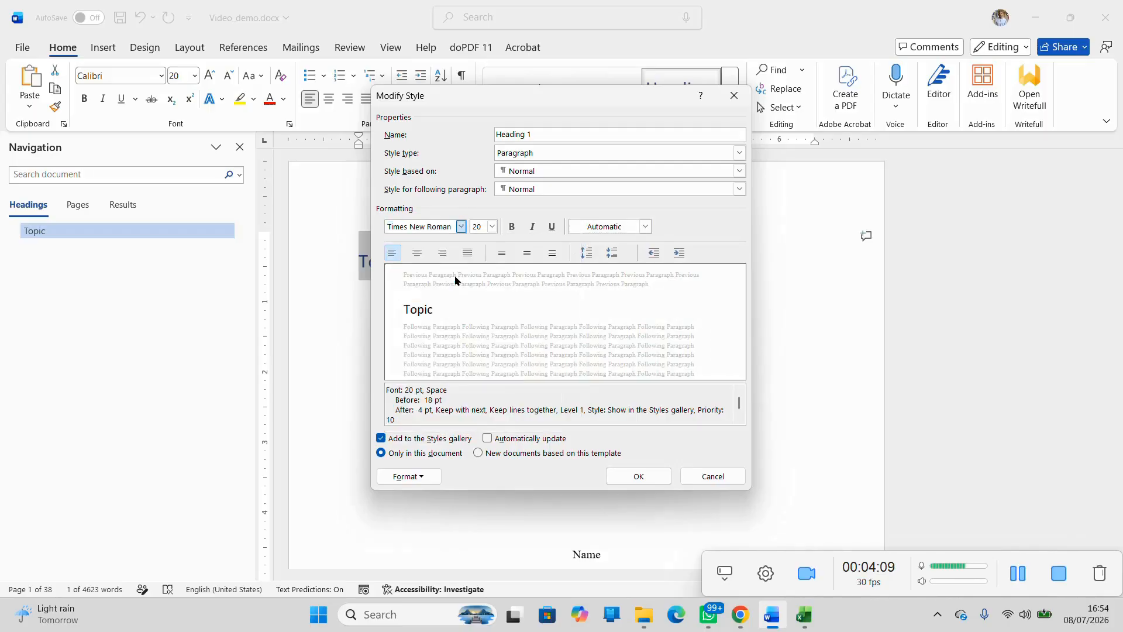
{"action": "left_click", "coordinate": [492, 227]}
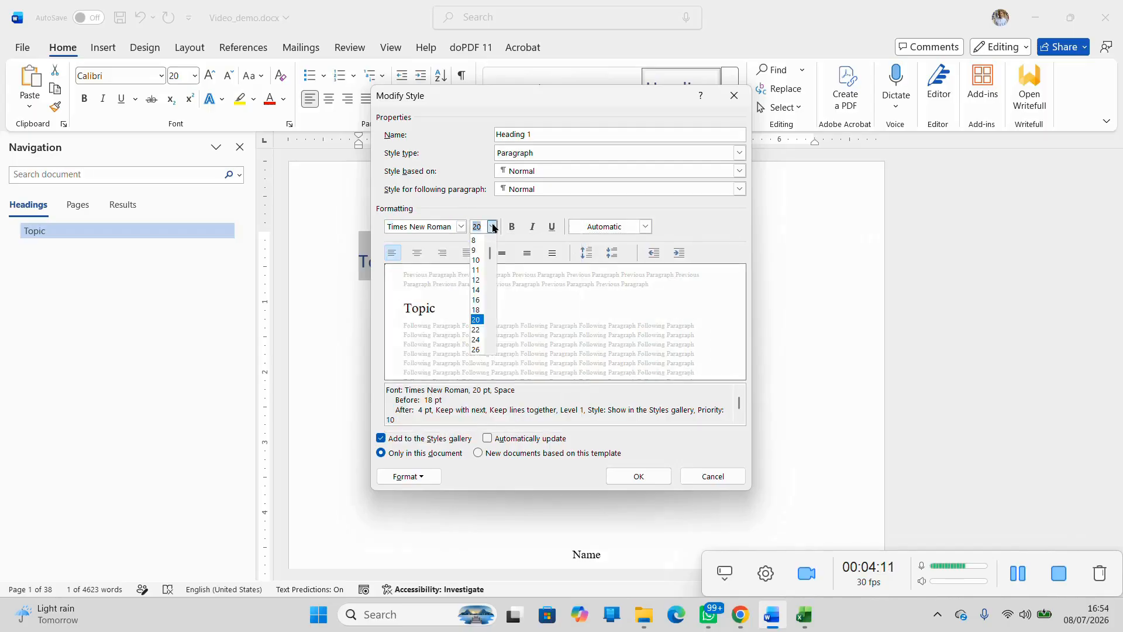
{"action": "left_click", "coordinate": [481, 301]}
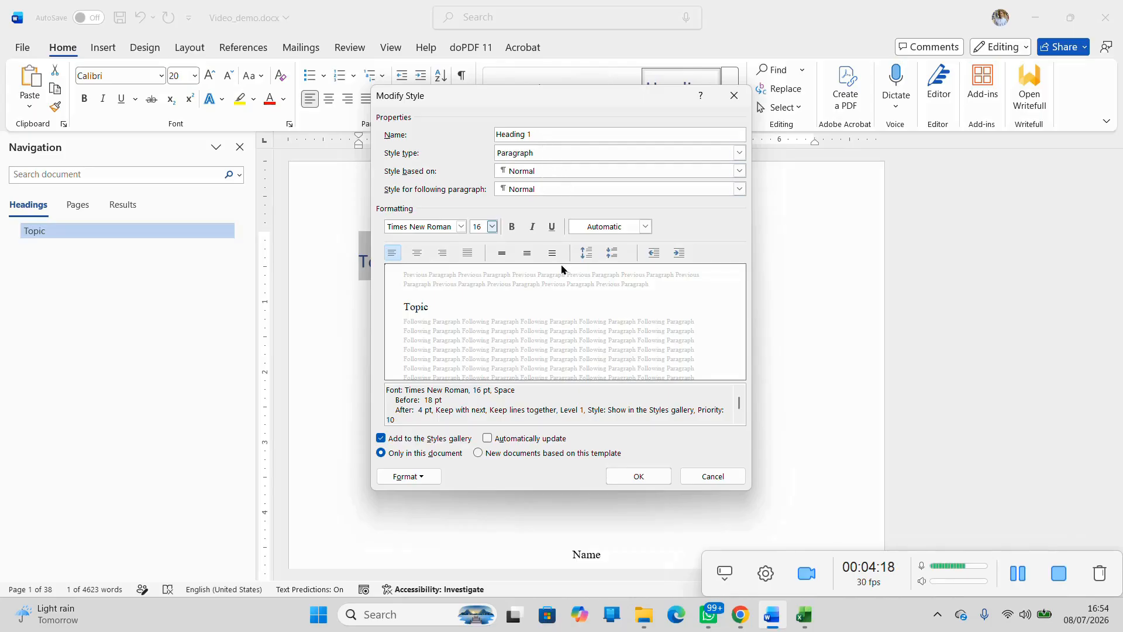
Step: Make the Heading 1 style update automatically, set it to bold and centred, and save the style changes
{"action": "left_click", "coordinate": [487, 439]}
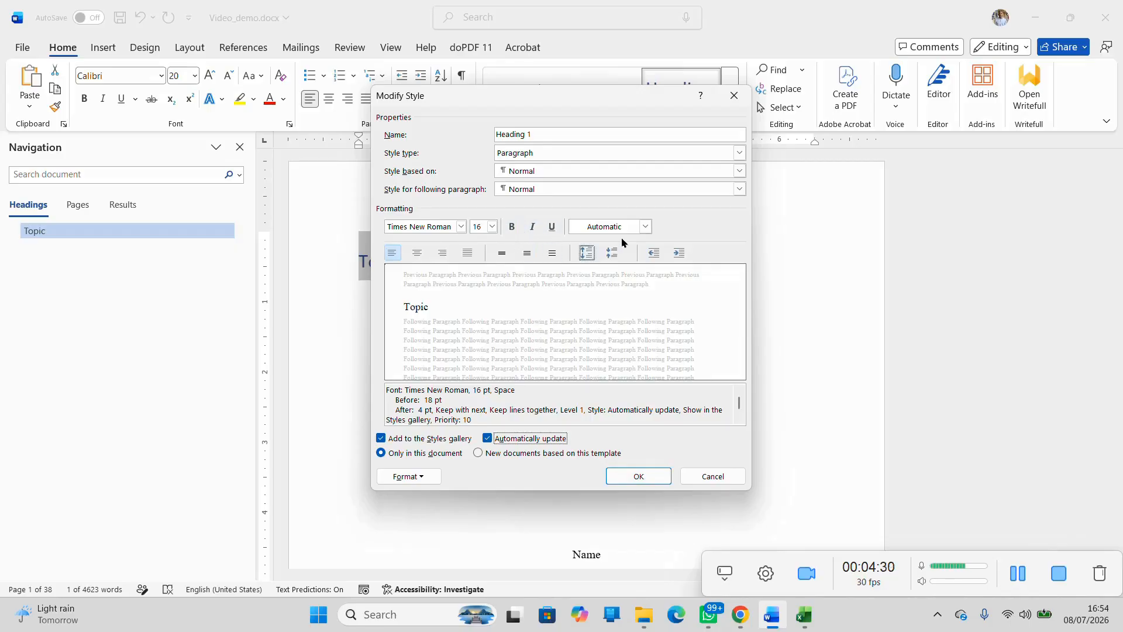
{"action": "left_click", "coordinate": [513, 228]}
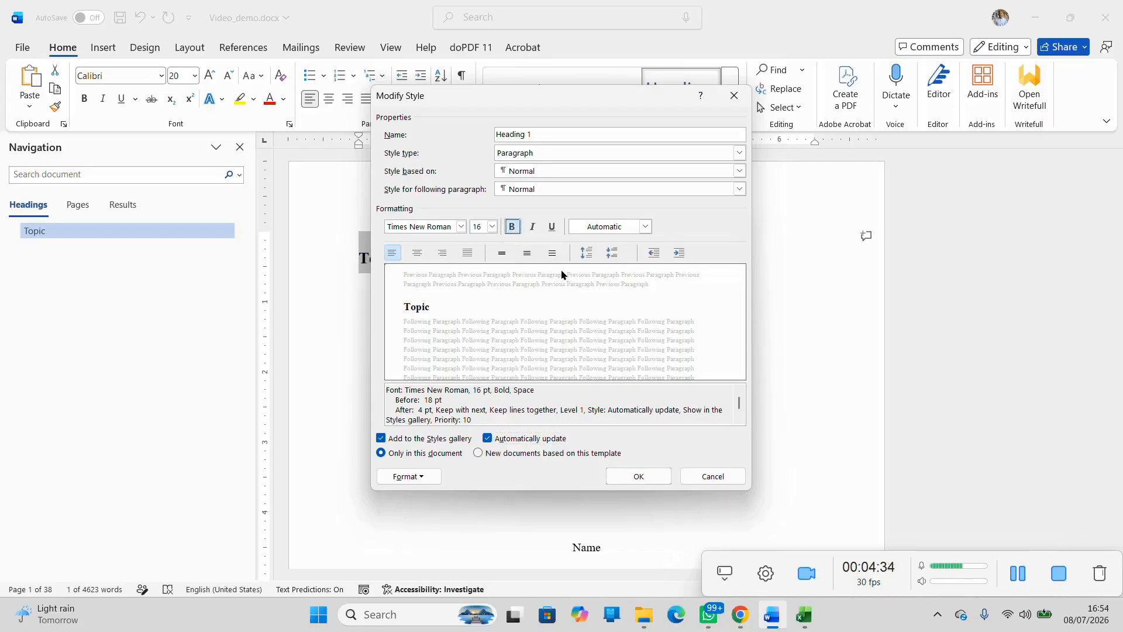
{"action": "left_click", "coordinate": [416, 254]}
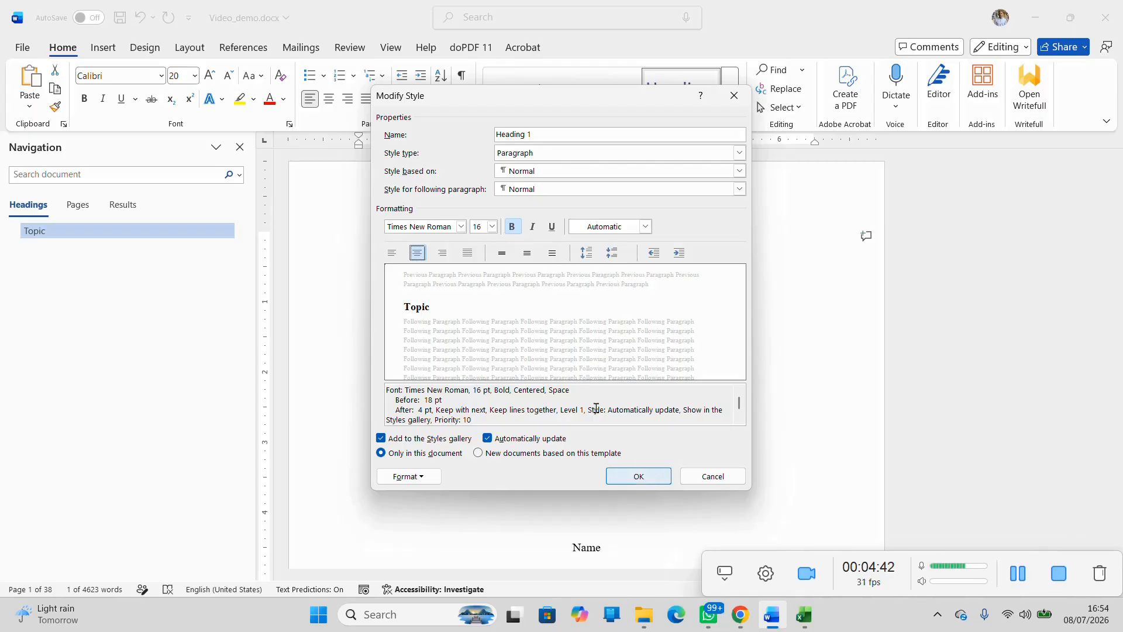
{"action": "left_click", "coordinate": [648, 476]}
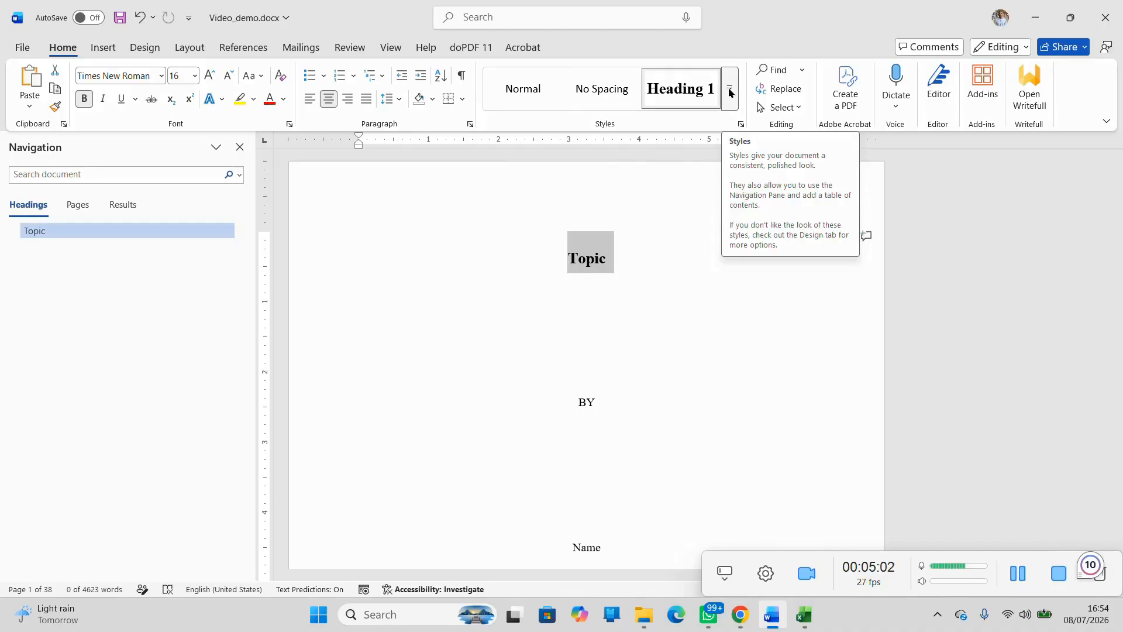
Step: Delete the empty line above the ATTESTATION heading on the second page
{"action": "scroll", "coordinate": [622, 321], "scroll_direction": "down", "scroll_amount": 10}
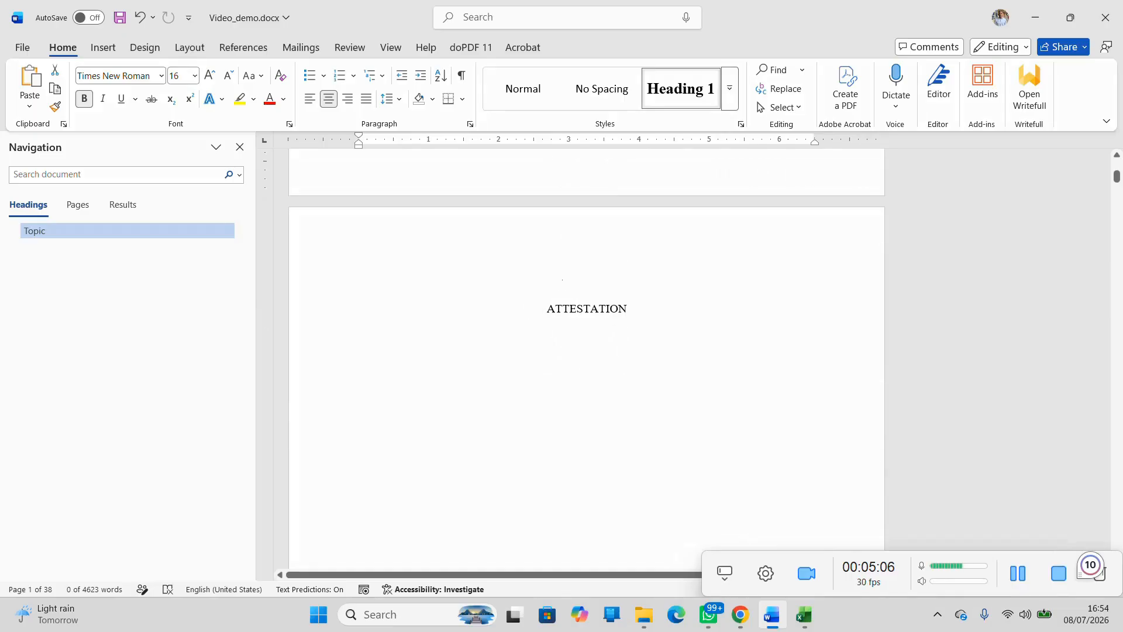
{"action": "left_click", "coordinate": [576, 263]}
{"action": "key", "text": "Delete"}
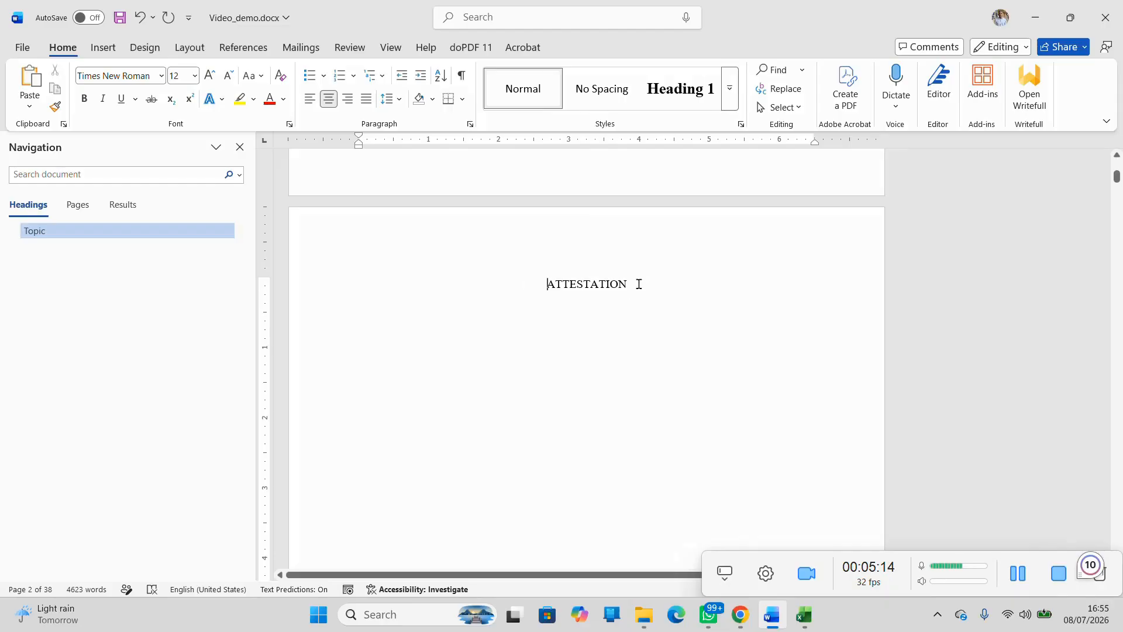
Step: Change the case of the ATTESTATION heading so it reads Attestation
{"action": "left_click_drag", "start_coordinate": [638, 284], "coordinate": [548, 285]}
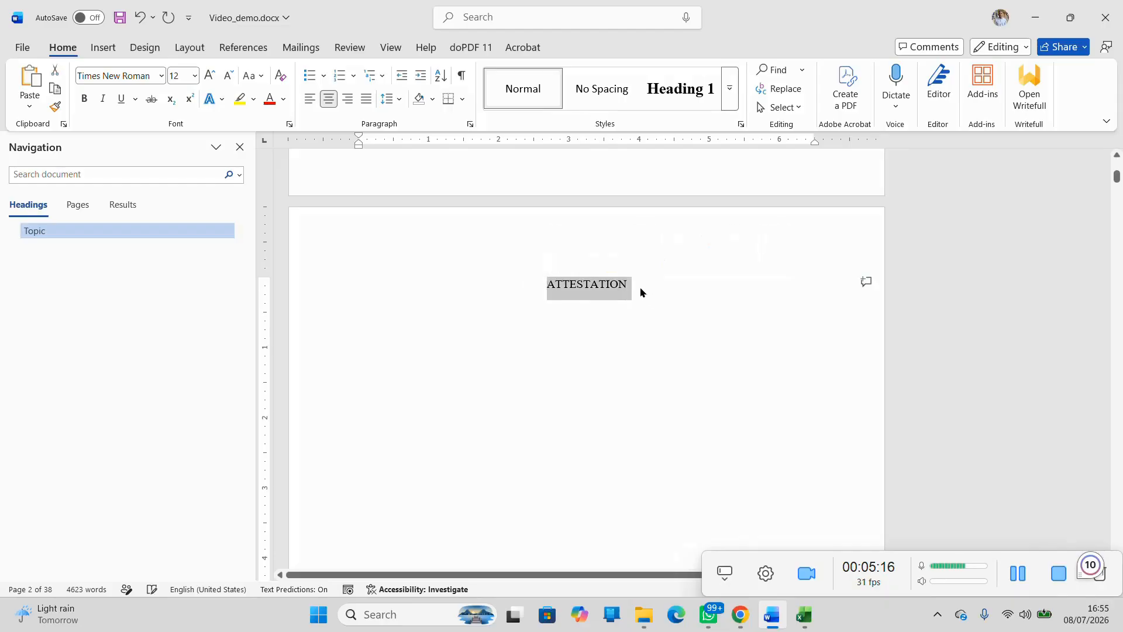
{"action": "left_click_drag", "start_coordinate": [636, 285], "coordinate": [545, 286]}
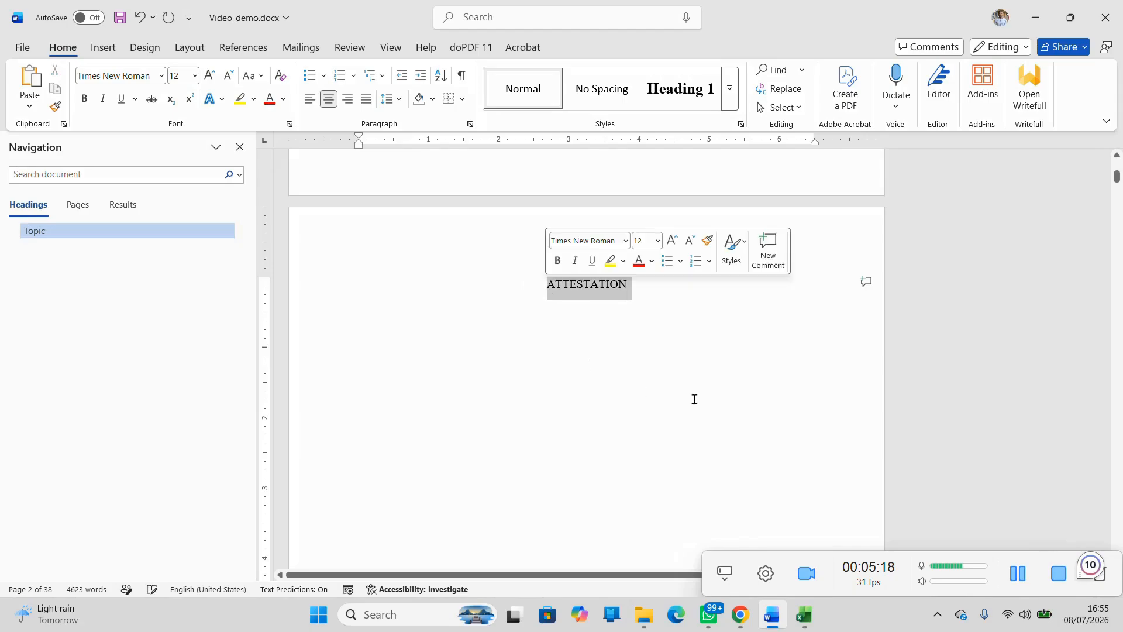
{"action": "key", "text": "ctrl+Home"}
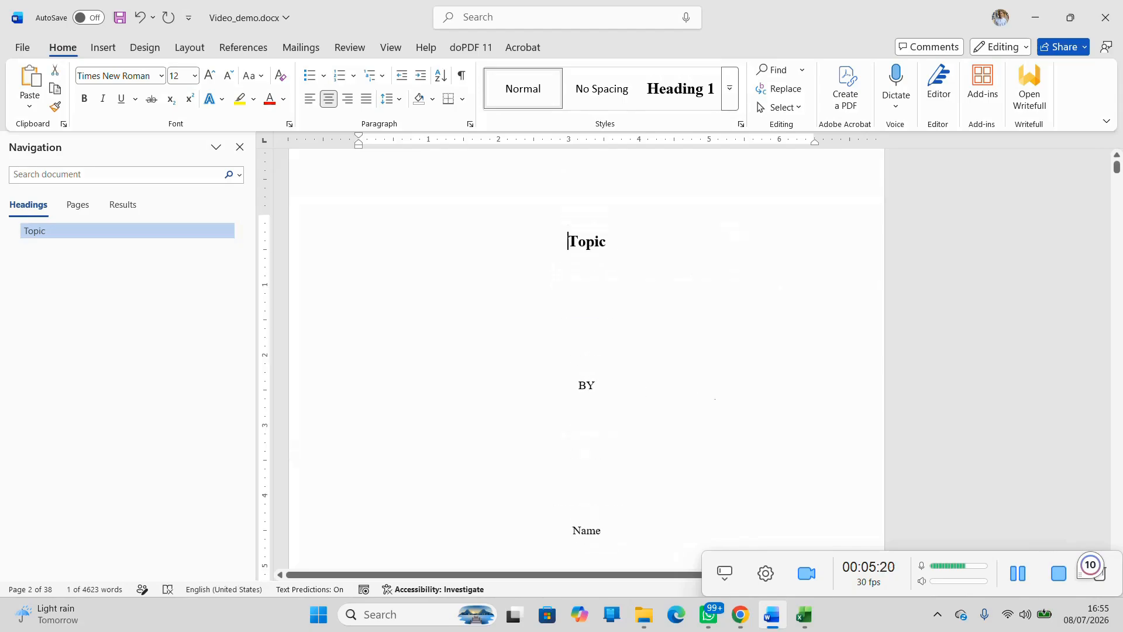
{"action": "scroll", "coordinate": [608, 456], "scroll_direction": "down", "scroll_amount": 8}
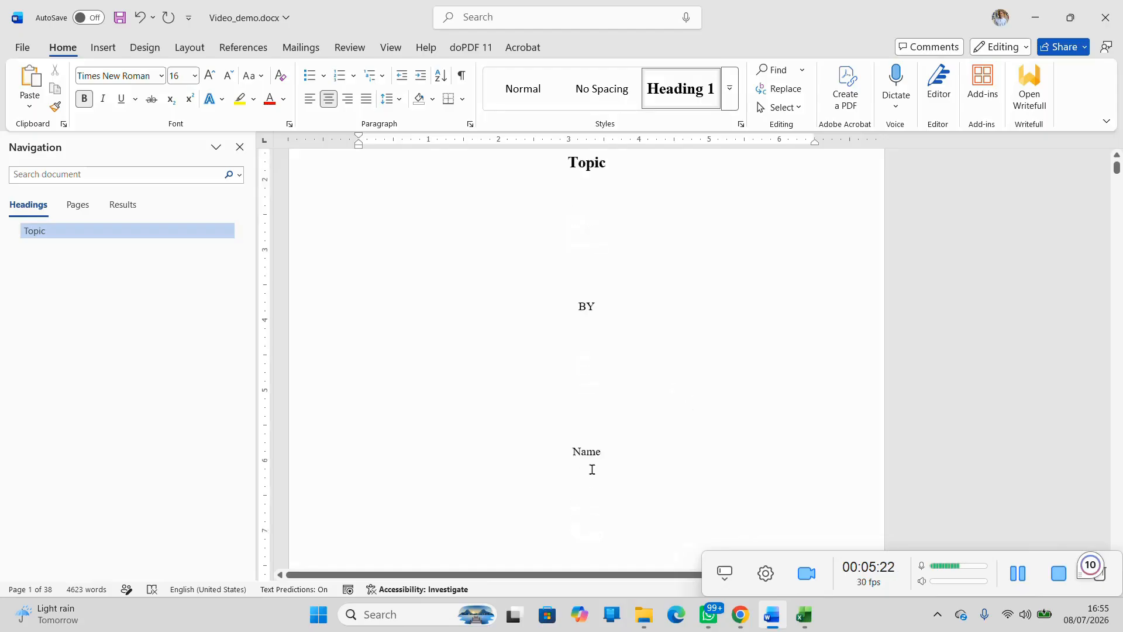
{"action": "scroll", "coordinate": [604, 423], "scroll_direction": "down", "scroll_amount": 1}
{"action": "left_click", "coordinate": [602, 441]}
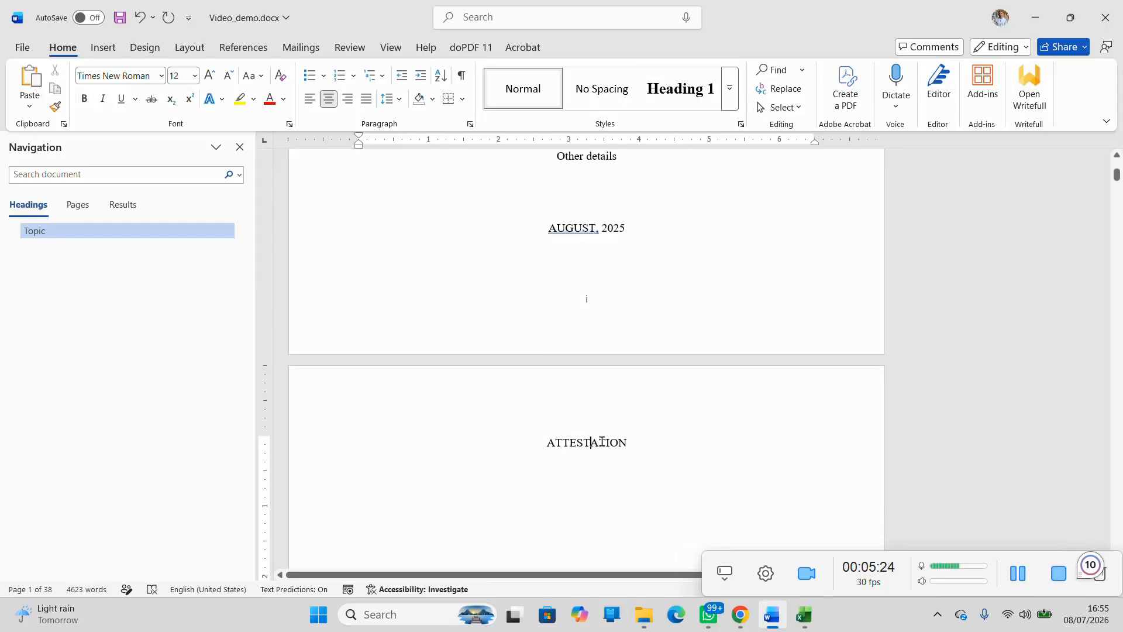
{"action": "key", "text": "shift+F3"}
{"action": "key", "text": "shift+F3"}
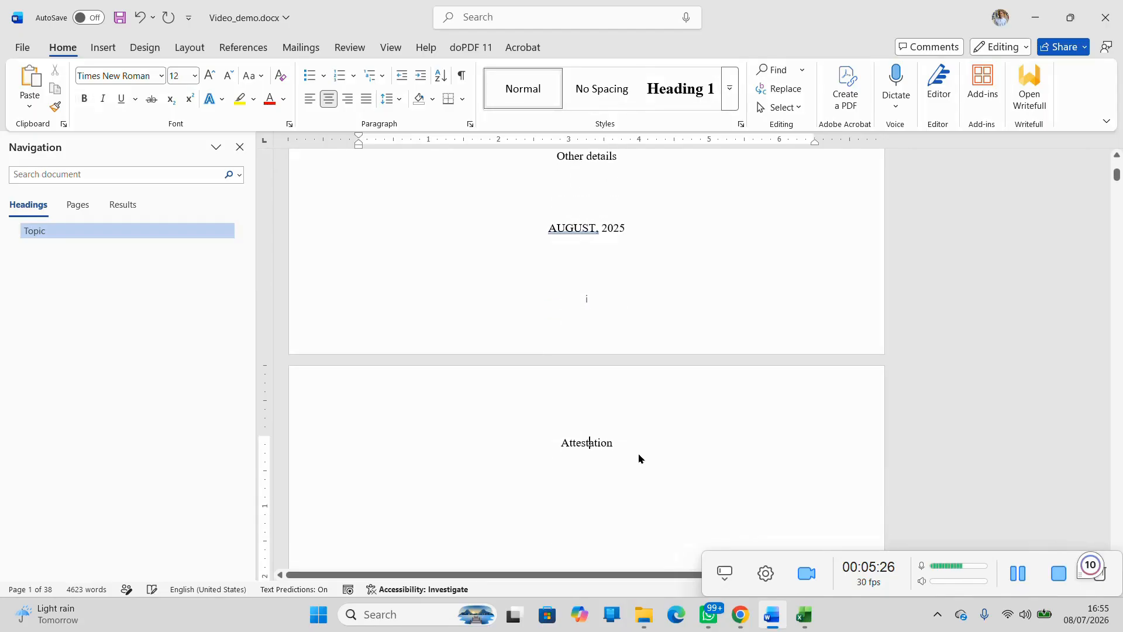
Step: Apply the Heading 2 style to the Attestation heading
{"action": "left_click_drag", "start_coordinate": [615, 446], "coordinate": [554, 443]}
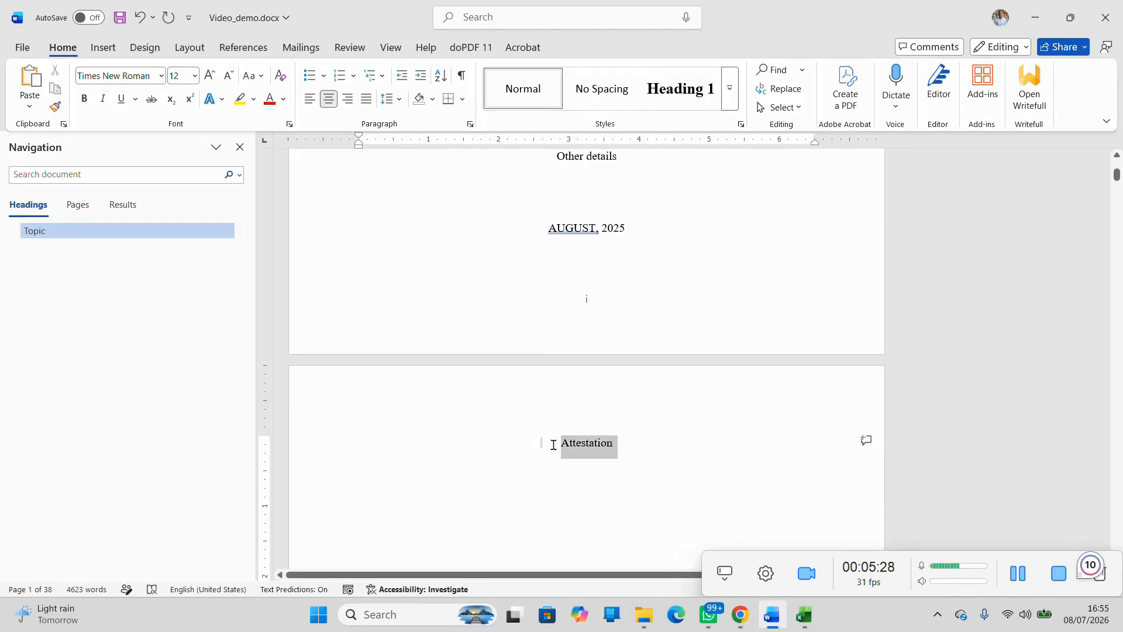
{"action": "left_click", "coordinate": [730, 88]}
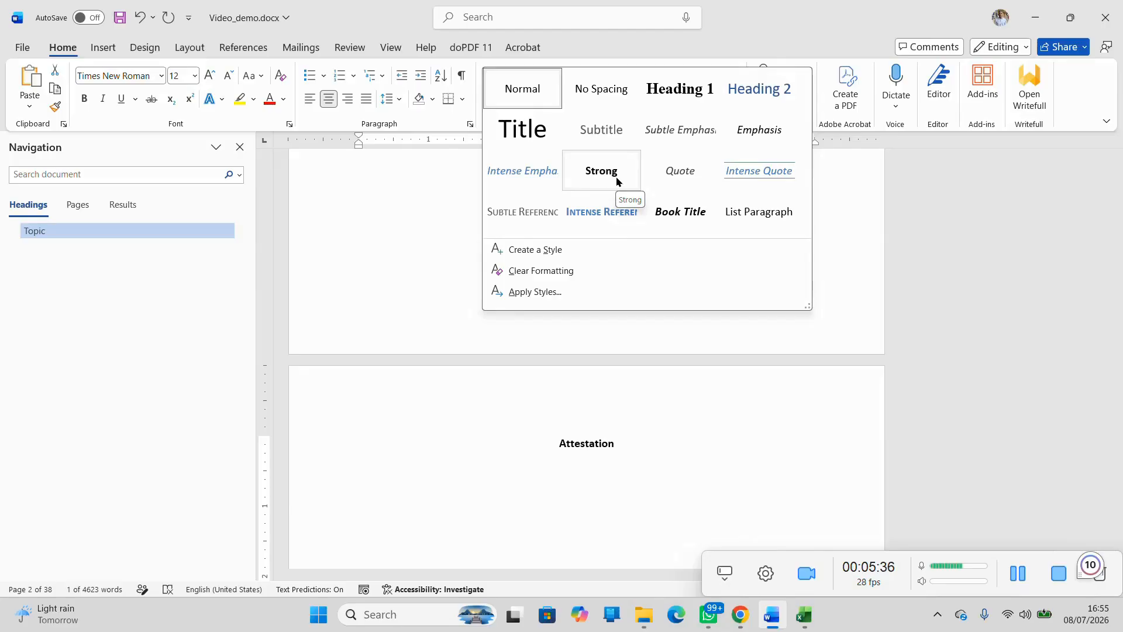
{"action": "left_click", "coordinate": [759, 88]}
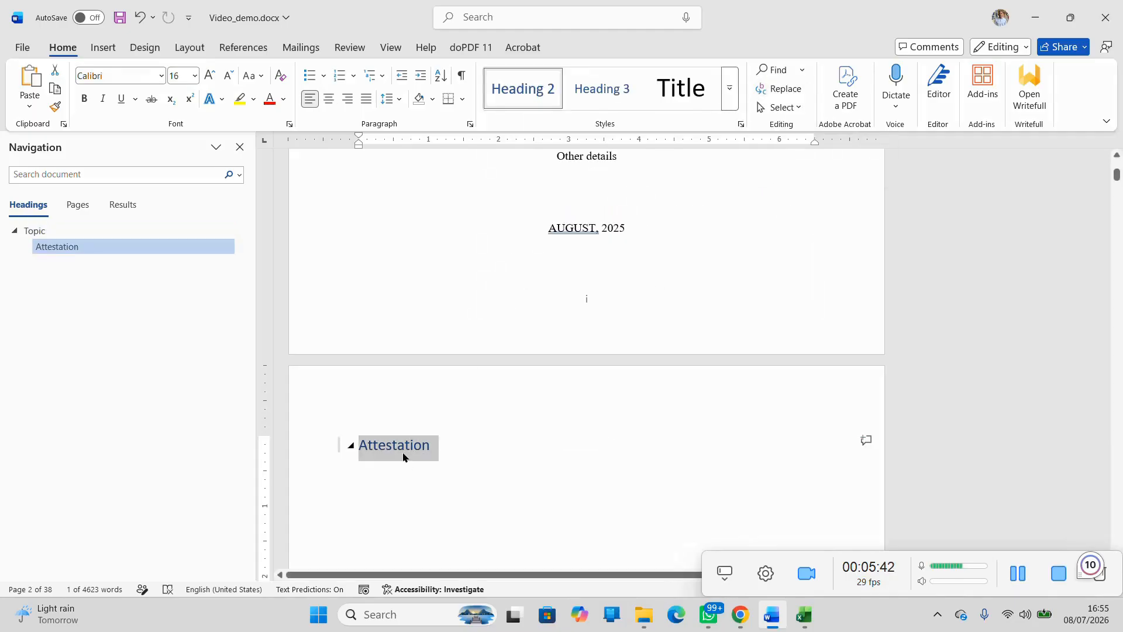
Step: Modify the Heading 2 style to use the Automatic font colour and the Times New Roman font
{"action": "right_click", "coordinate": [525, 92]}
{"action": "left_click", "coordinate": [558, 121]}
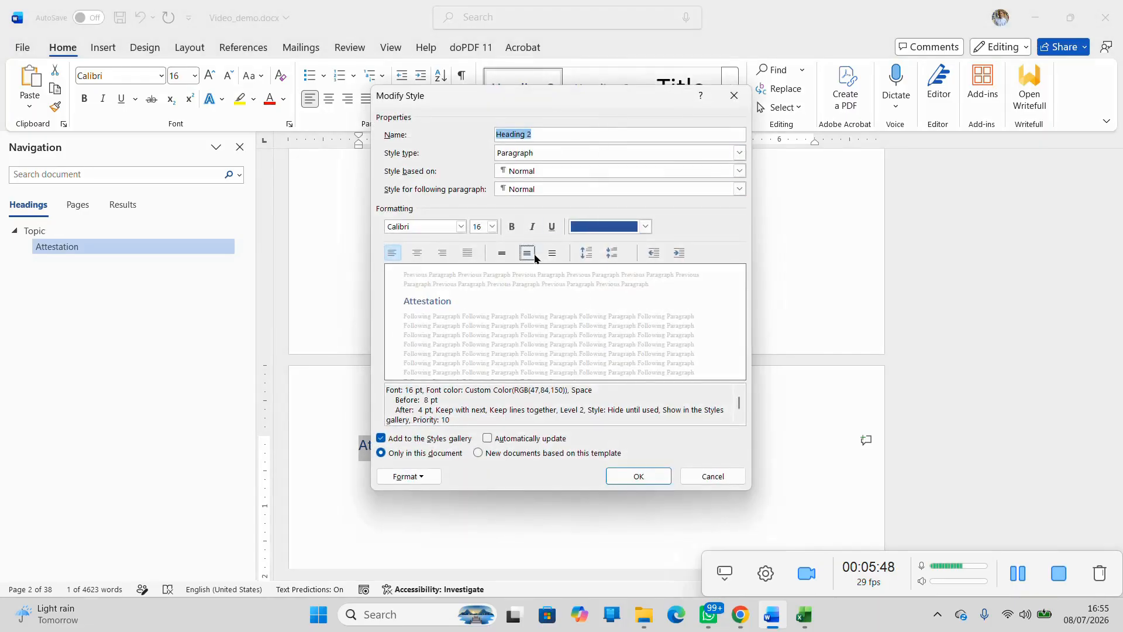
{"action": "left_click", "coordinate": [645, 227]}
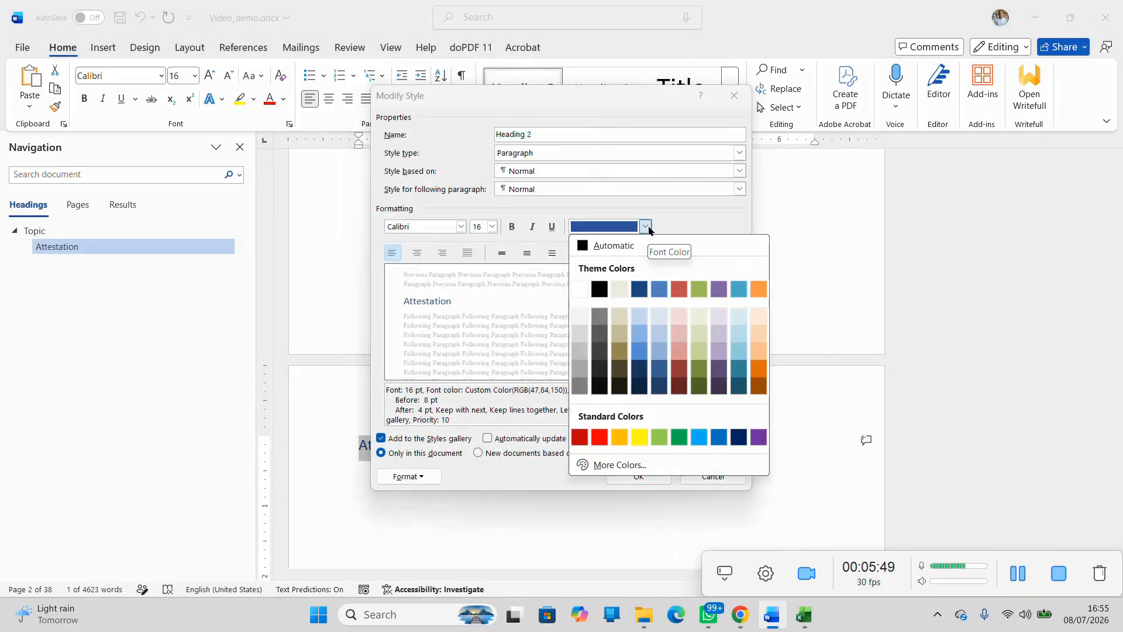
{"action": "left_click", "coordinate": [583, 245]}
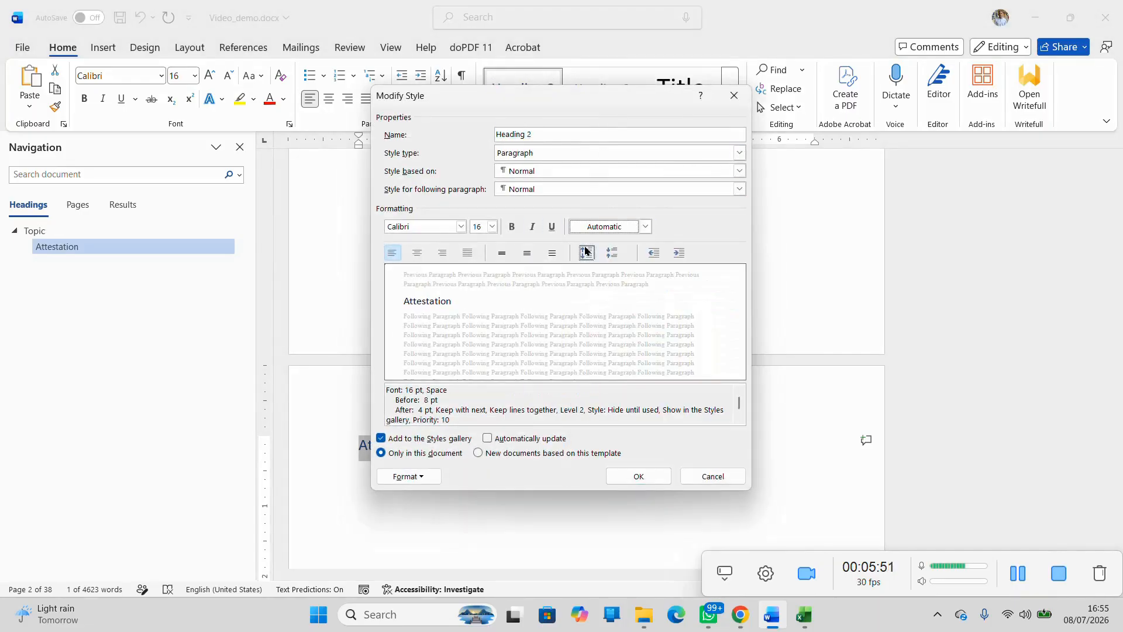
{"action": "left_click", "coordinate": [461, 226]}
{"action": "left_click", "coordinate": [448, 275]}
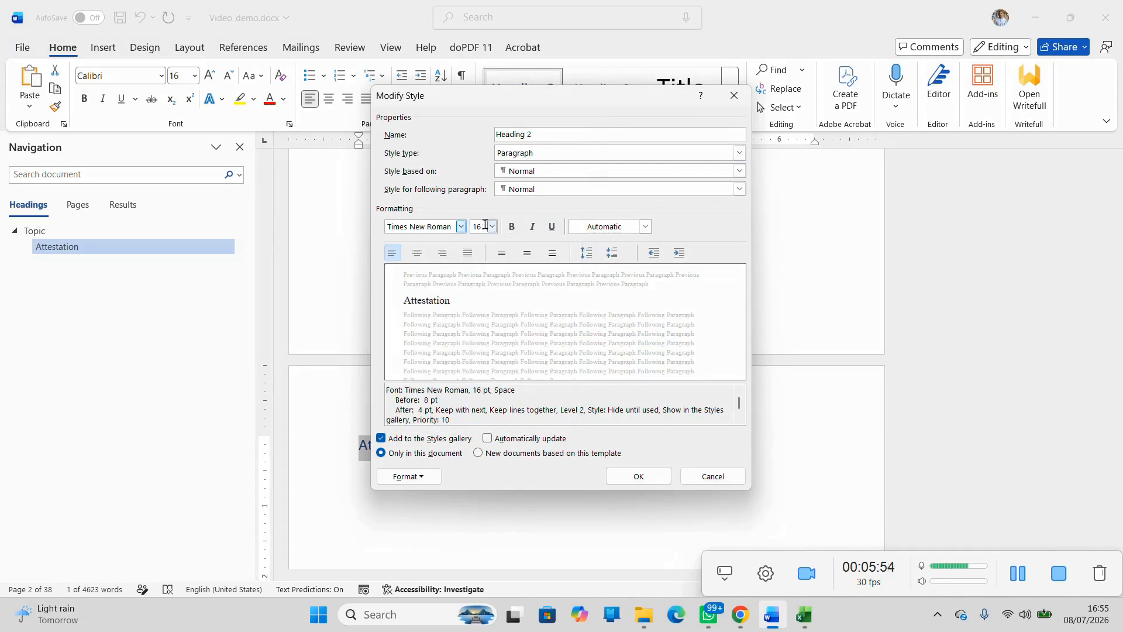
Step: Set the Heading 2 style to 12 pt bold and save the style changes
{"action": "left_click", "coordinate": [492, 227]}
{"action": "left_click", "coordinate": [477, 282]}
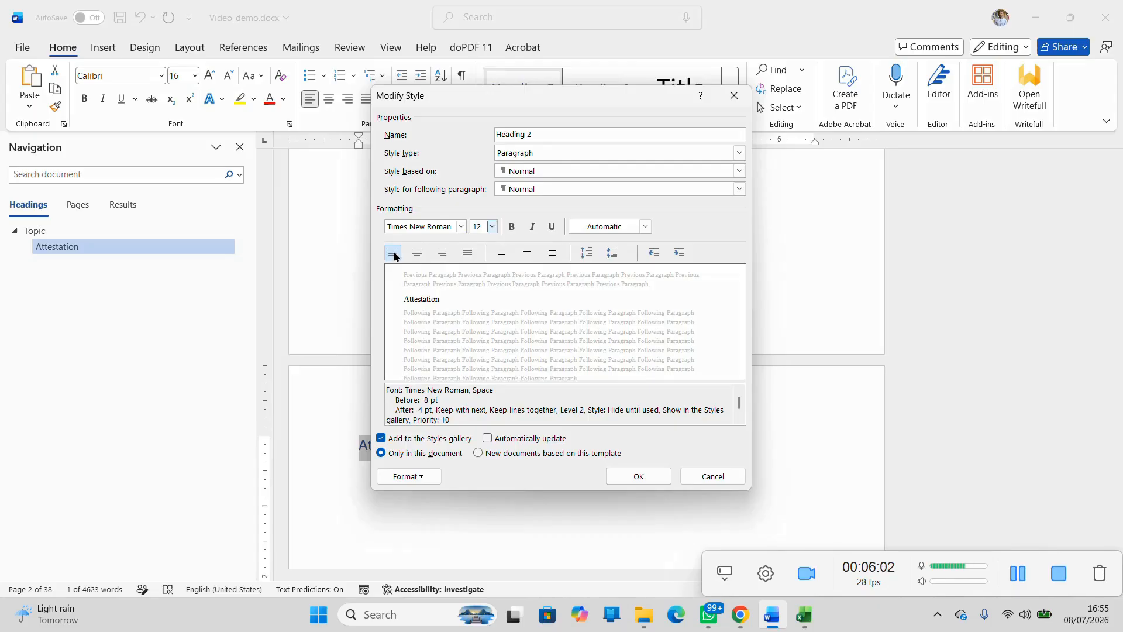
{"action": "left_click", "coordinate": [518, 227]}
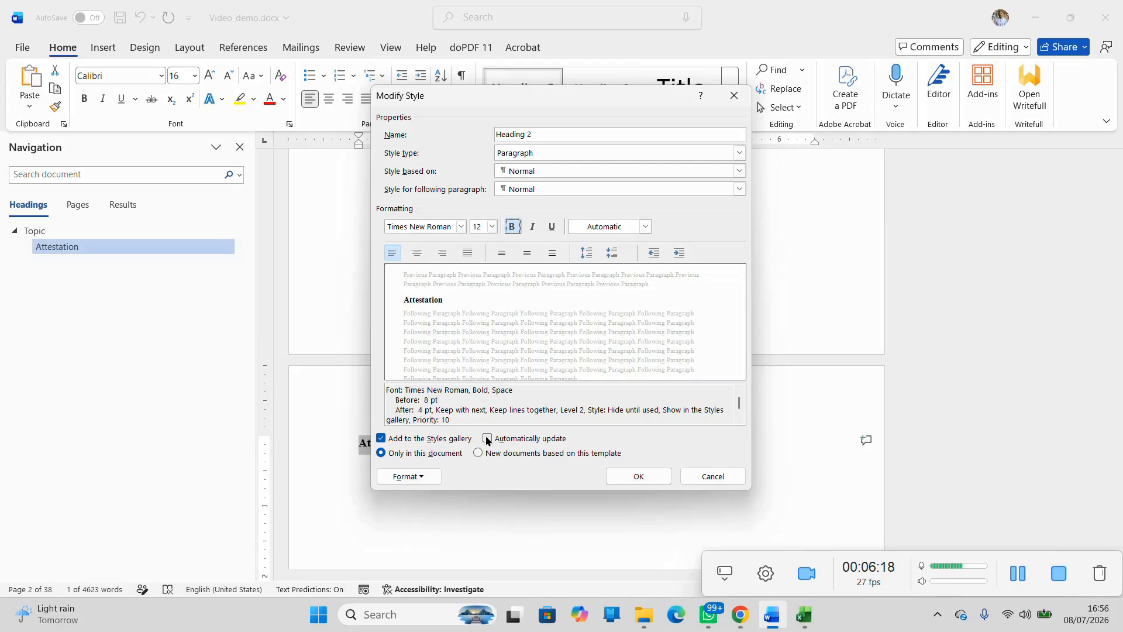
{"action": "left_click", "coordinate": [643, 476]}
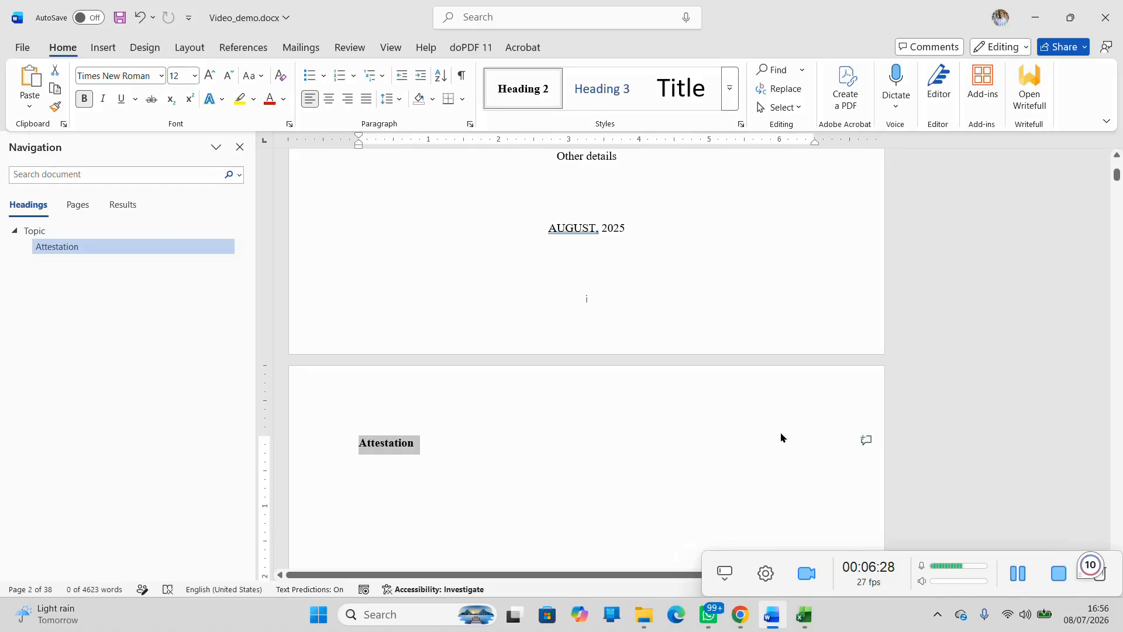
{"action": "left_click", "coordinate": [1018, 572]}
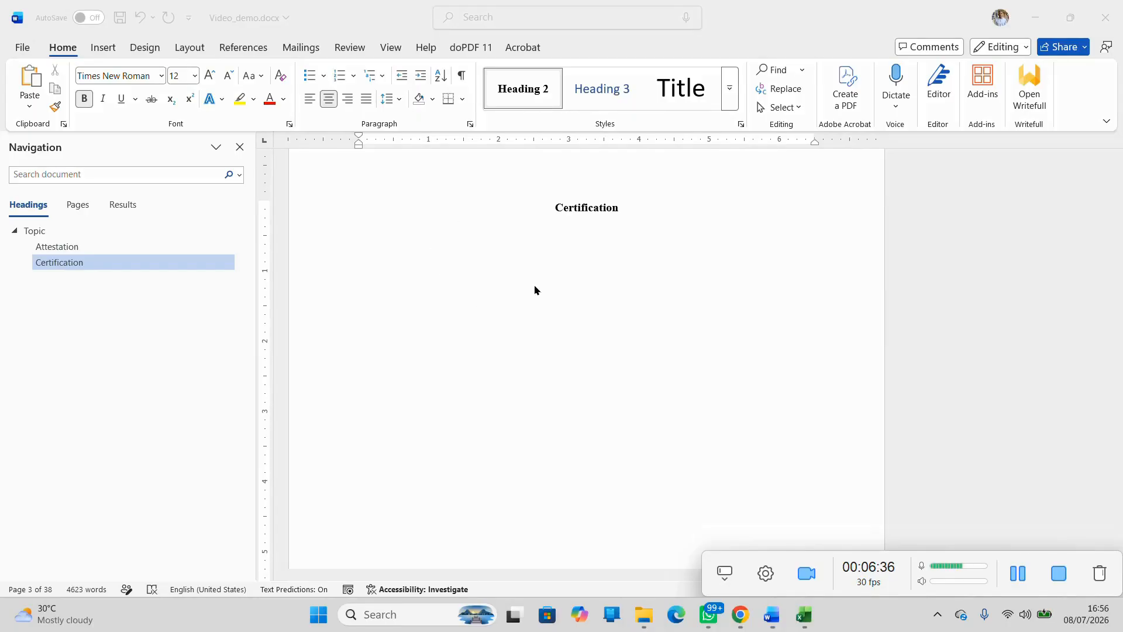
Step: Apply the Heading 2 style to the DEDICATION heading and change its case so it reads Dedication
{"action": "scroll", "coordinate": [633, 302], "scroll_direction": "down", "scroll_amount": 10}
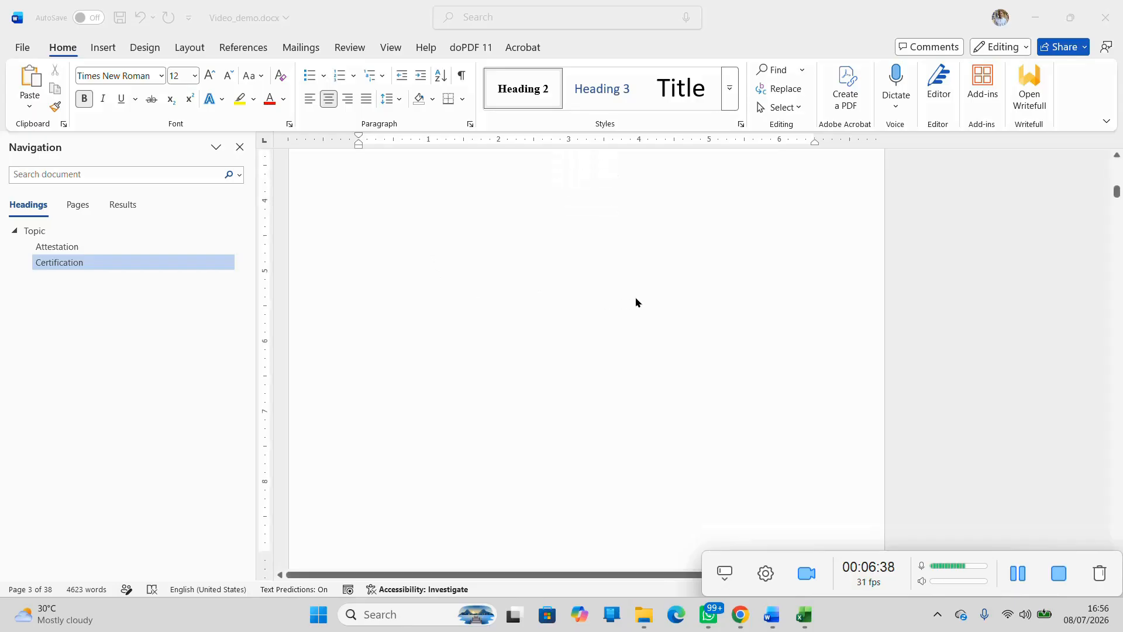
{"action": "left_click", "coordinate": [583, 321]}
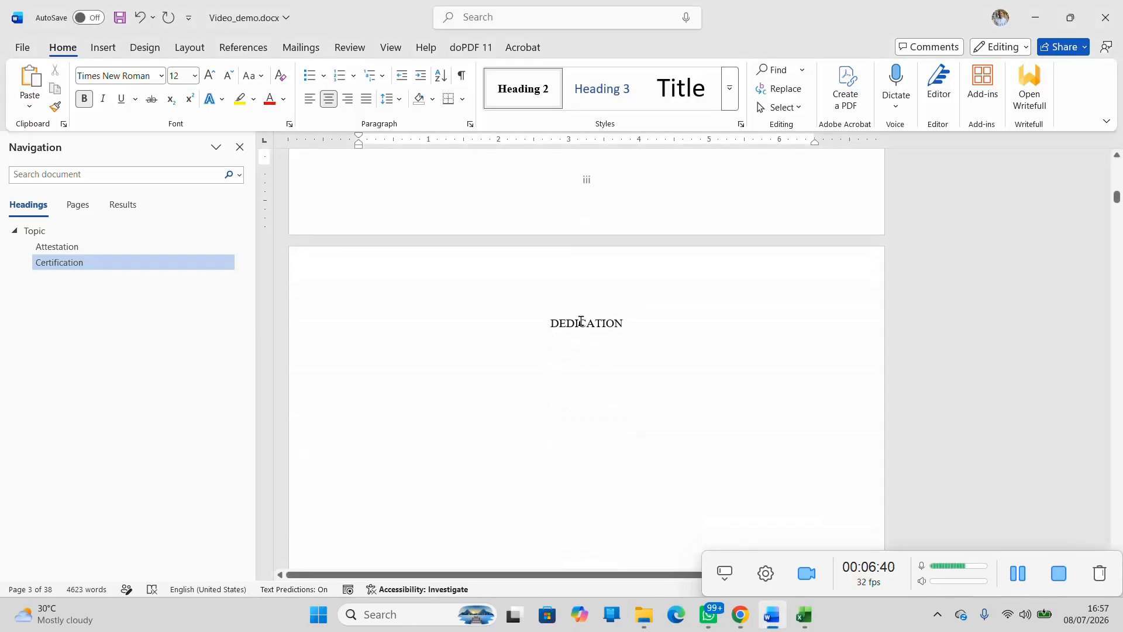
{"action": "left_click", "coordinate": [515, 84]}
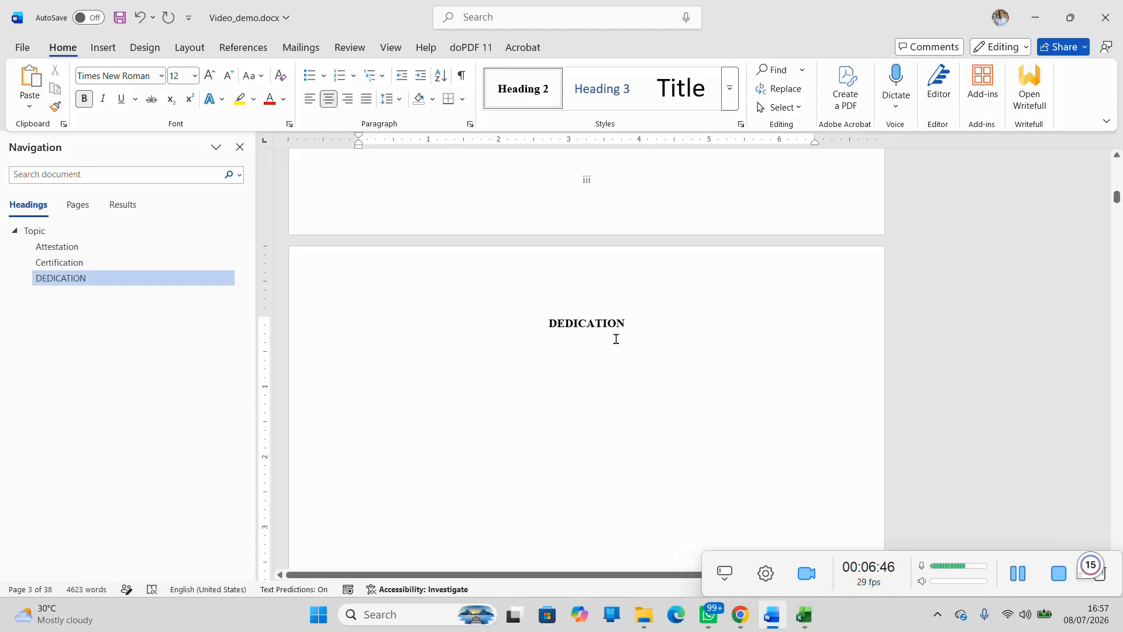
{"action": "key", "text": "shift+F3"}
{"action": "key", "text": "shift+F3"}
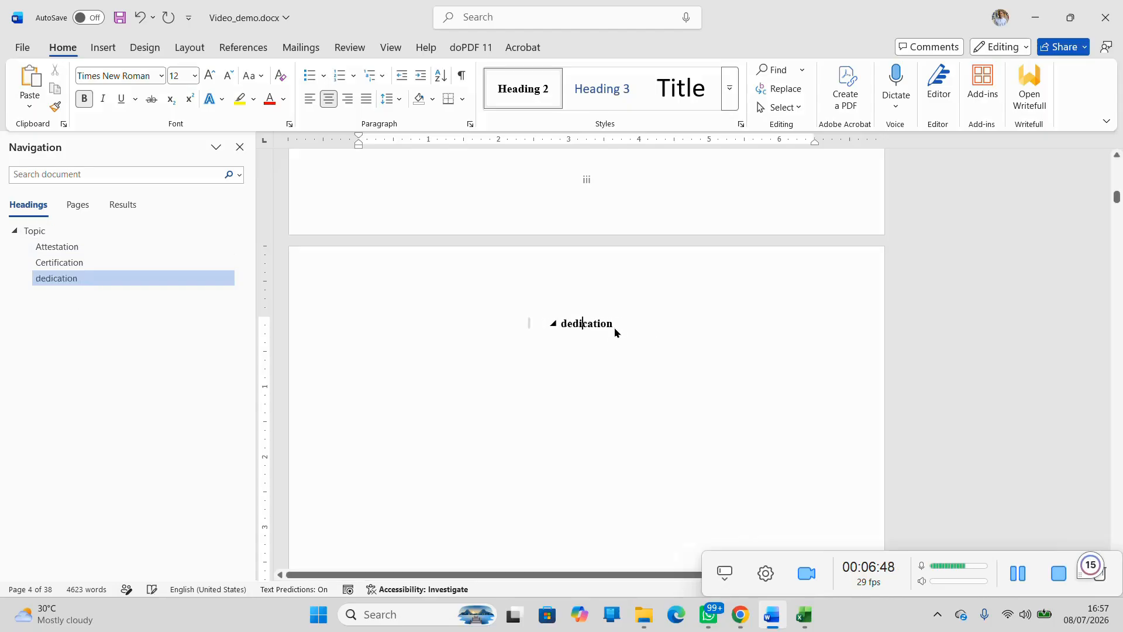
Step: Apply the Heading 2 style to the AKNOWLEDGEMENTS heading and change its case so it reads Aknowledgements
{"action": "scroll", "coordinate": [608, 378], "scroll_direction": "down", "scroll_amount": 5}
{"action": "scroll", "coordinate": [608, 378], "scroll_direction": "down", "scroll_amount": 4}
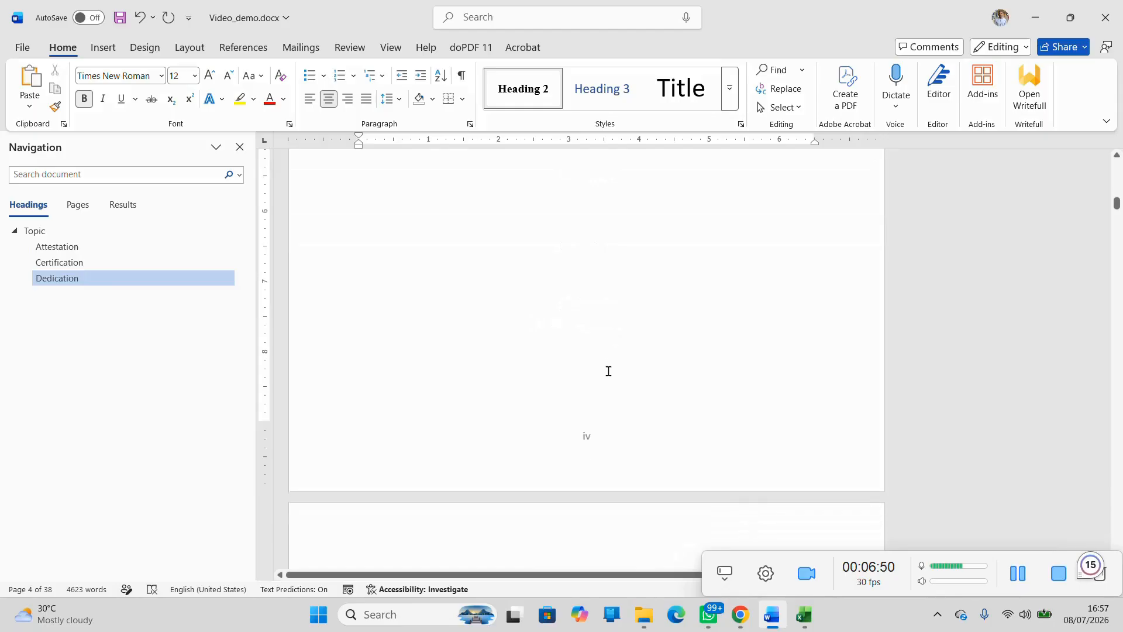
{"action": "left_click", "coordinate": [594, 367]}
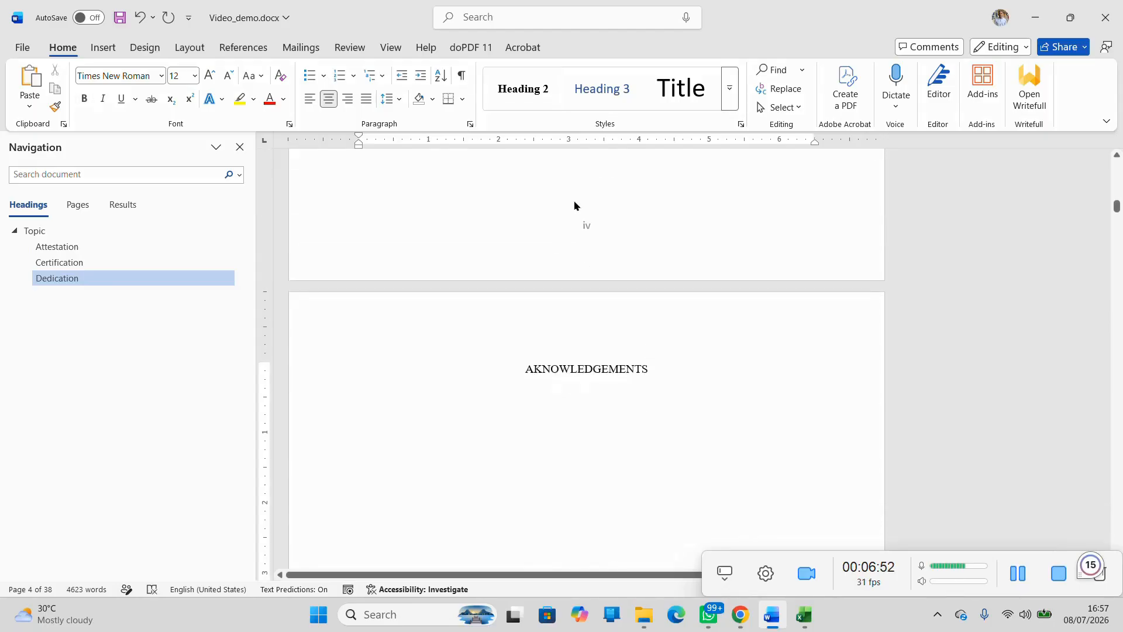
{"action": "left_click", "coordinate": [534, 94]}
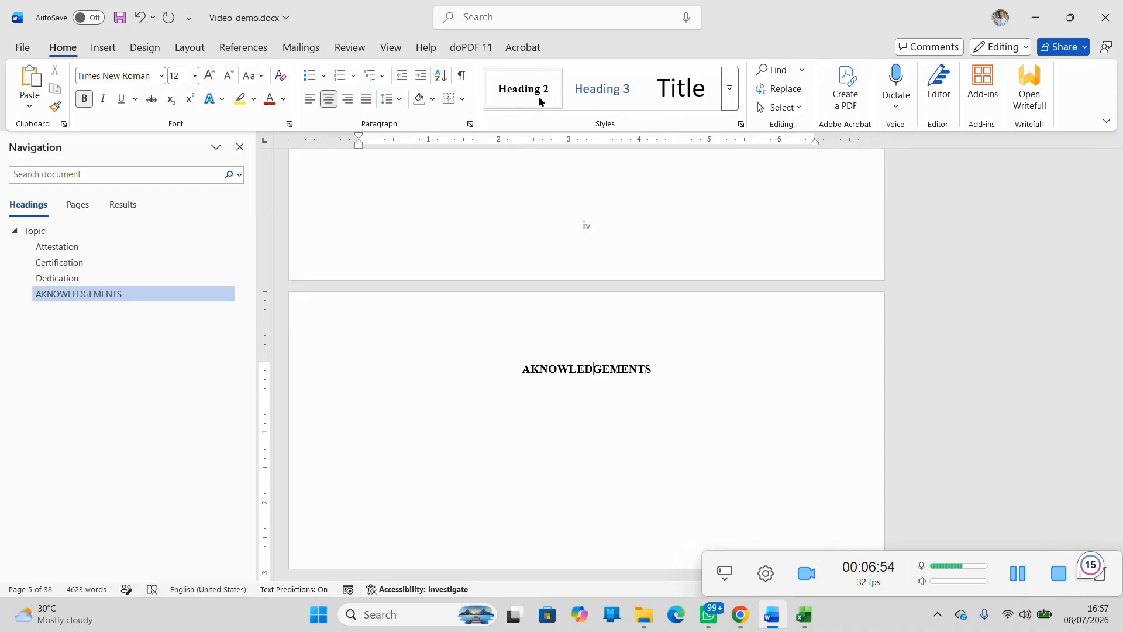
{"action": "key", "text": "shift+F3"}
{"action": "key", "text": "shift+F3"}
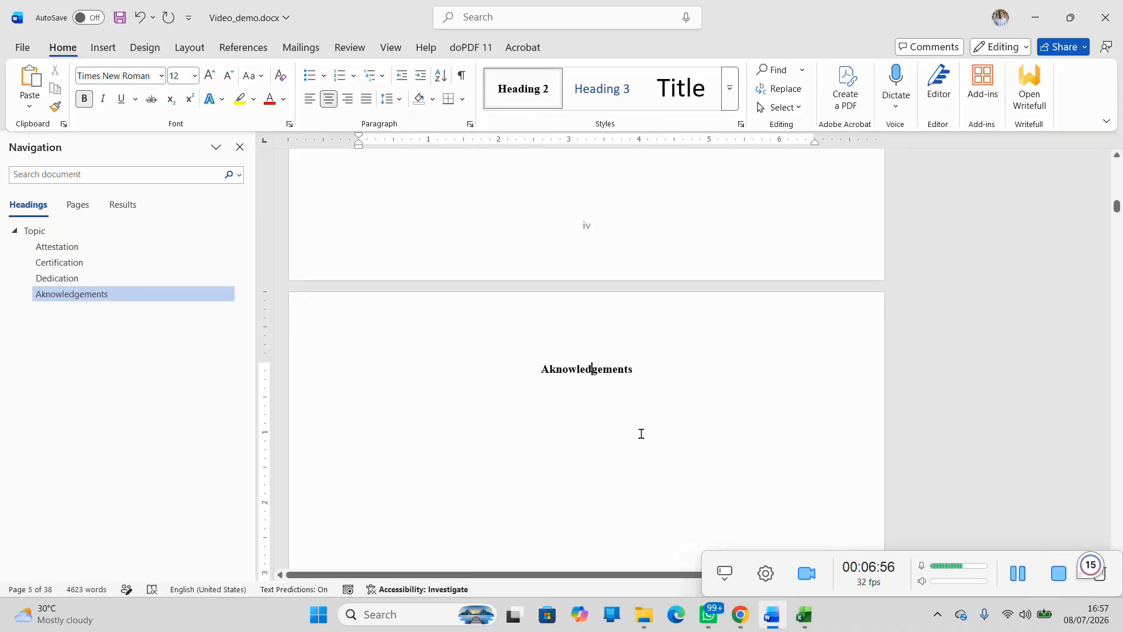
Step: Apply the Heading 2 style to the TABLE OF CONTENTS heading and capitalise only the first letter of each word
{"action": "scroll", "coordinate": [641, 433], "scroll_direction": "down", "scroll_amount": 10}
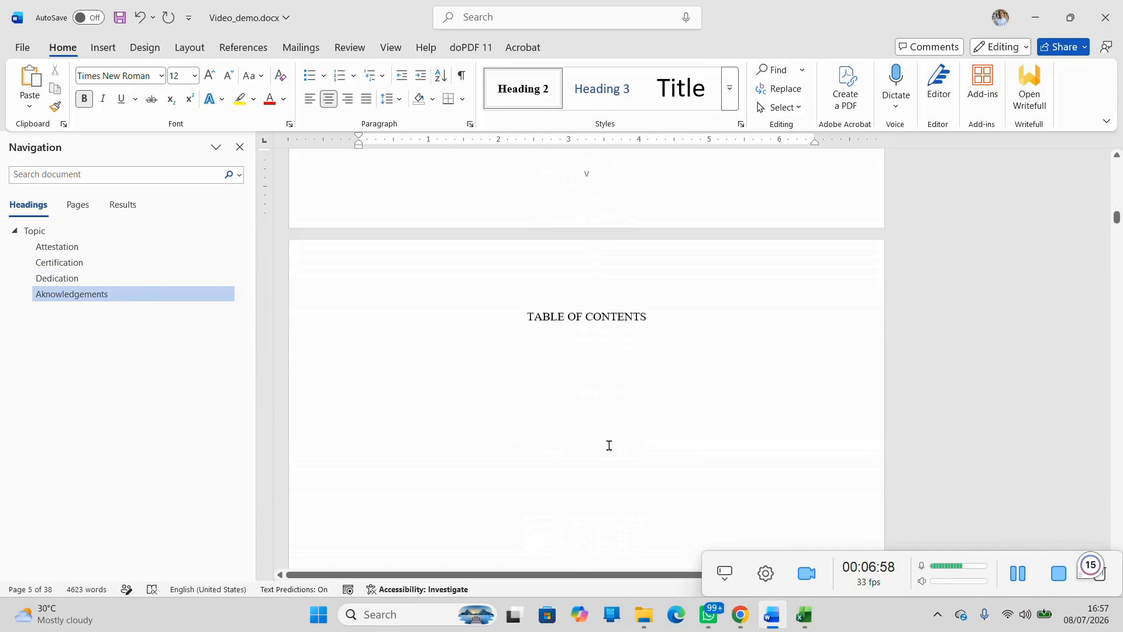
{"action": "left_click", "coordinate": [569, 308]}
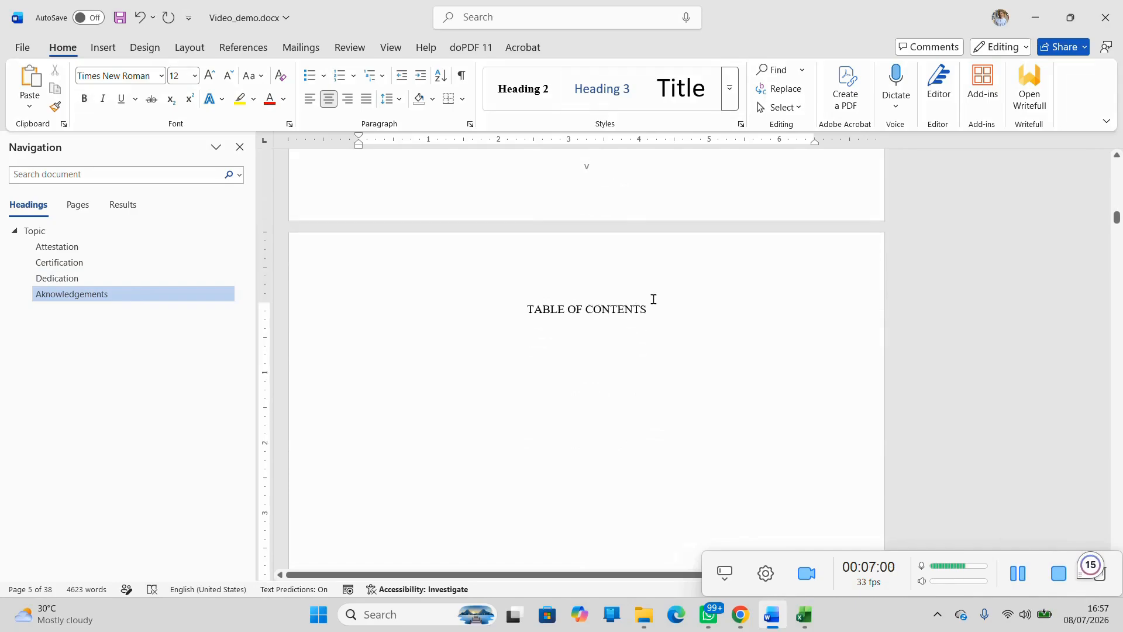
{"action": "left_click_drag", "start_coordinate": [643, 309], "coordinate": [526, 309]}
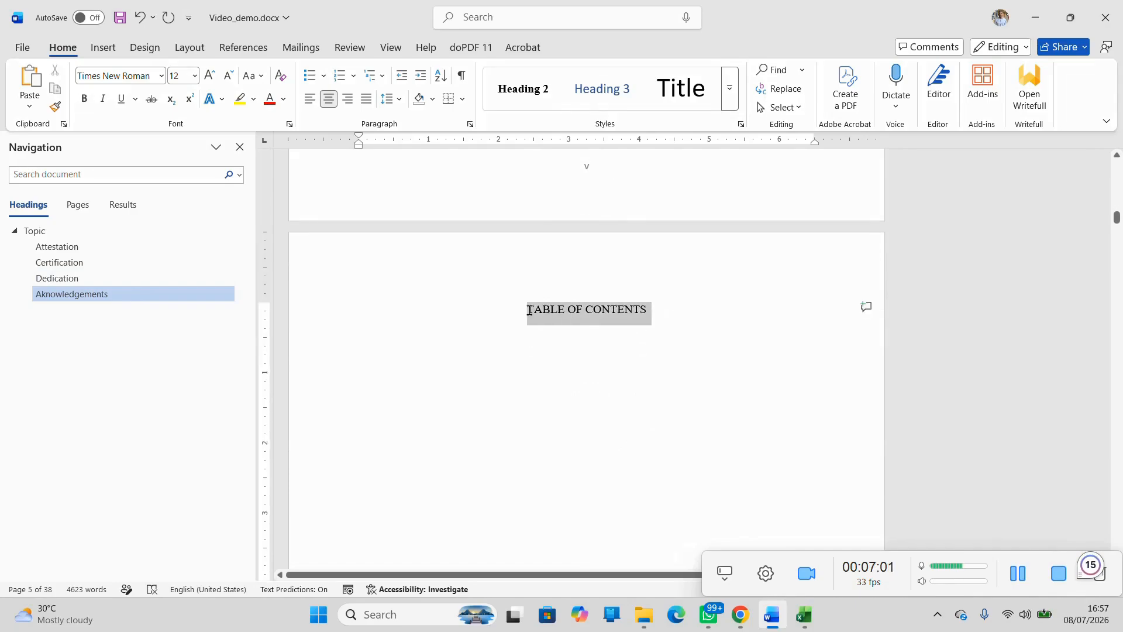
{"action": "left_click", "coordinate": [522, 89]}
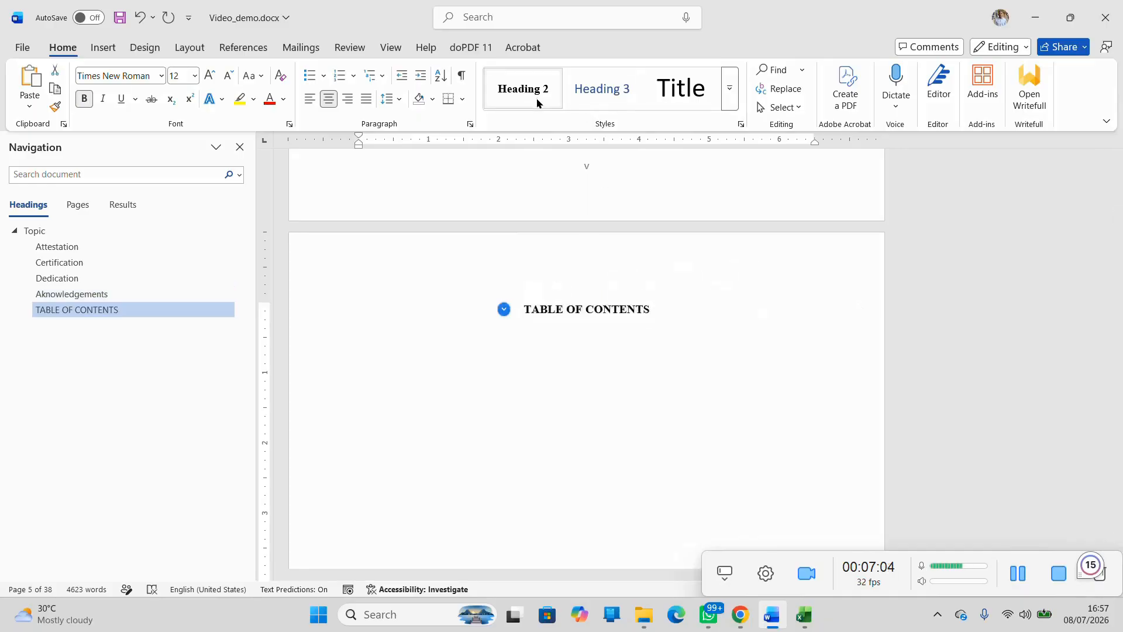
{"action": "key", "text": "shift+F3"}
{"action": "key", "text": "shift+F3"}
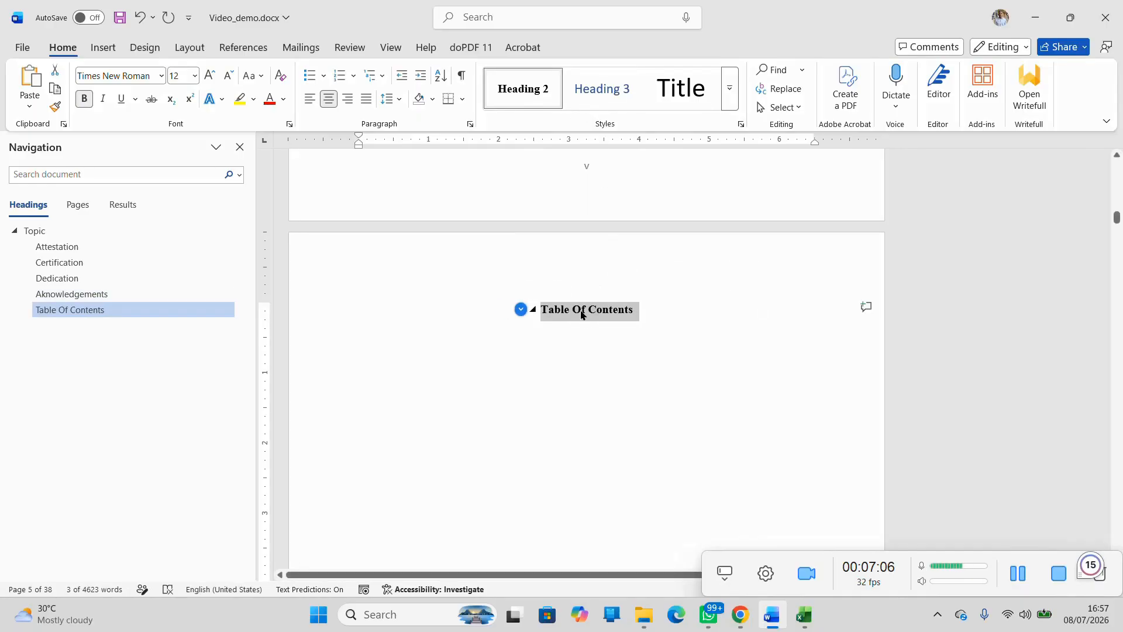
Step: Make the word Of lowercase so the heading reads Table of Contents
{"action": "left_click", "coordinate": [581, 314]}
{"action": "key", "text": "BackSpace"}
{"action": "type", "text": "o"}
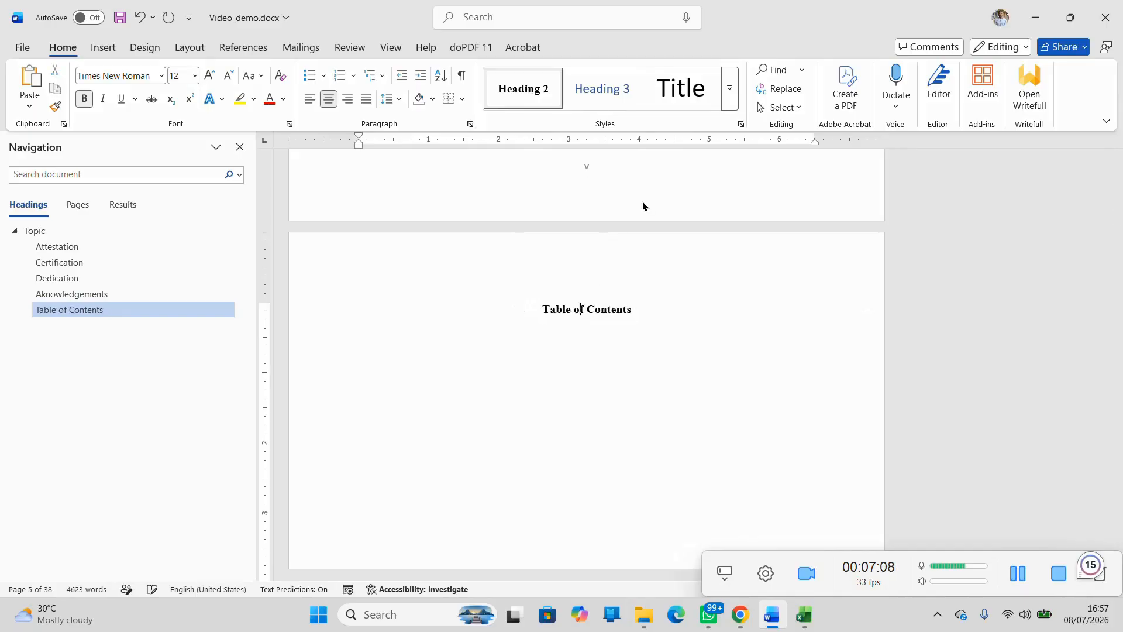
Step: Apply the Heading 2 style to the ABSTRACT heading and change its case so it reads Abstract
{"action": "scroll", "coordinate": [576, 310], "scroll_direction": "down", "scroll_amount": 10}
{"action": "scroll", "coordinate": [582, 326], "scroll_direction": "down", "scroll_amount": 1}
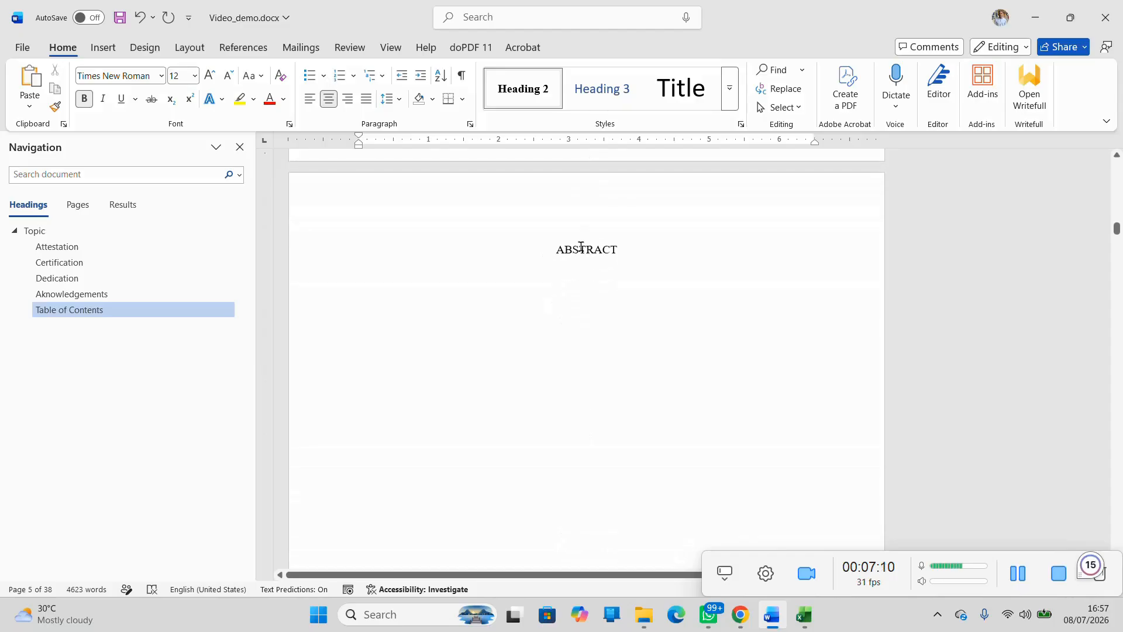
{"action": "left_click", "coordinate": [579, 250]}
{"action": "left_click", "coordinate": [536, 91]}
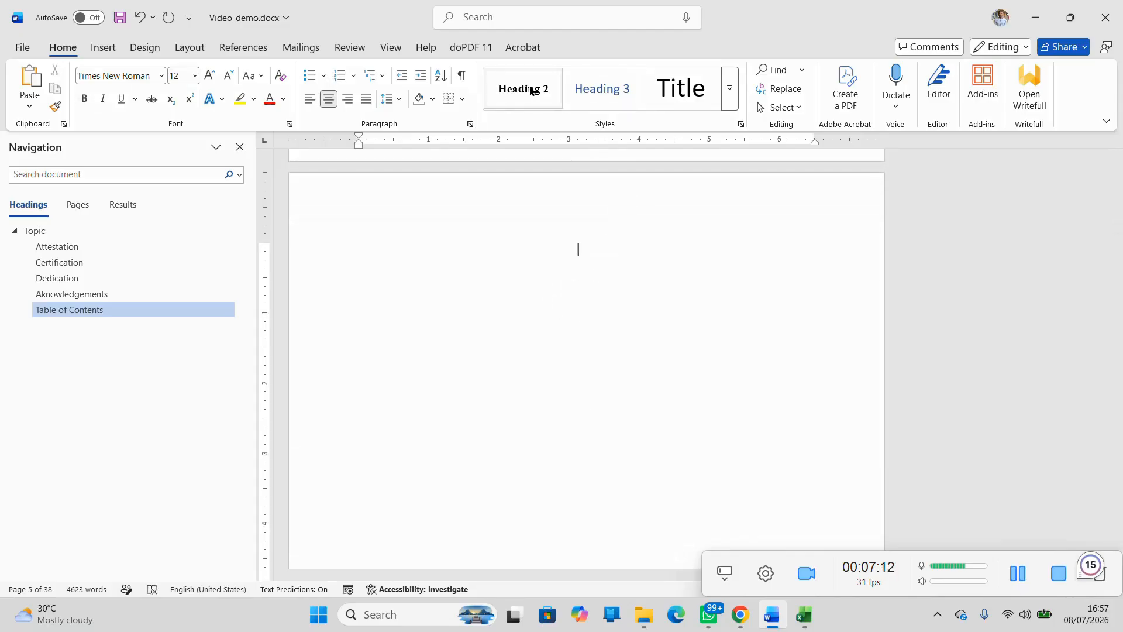
{"action": "key", "text": "shift+F3"}
{"action": "key", "text": "shift+F3"}
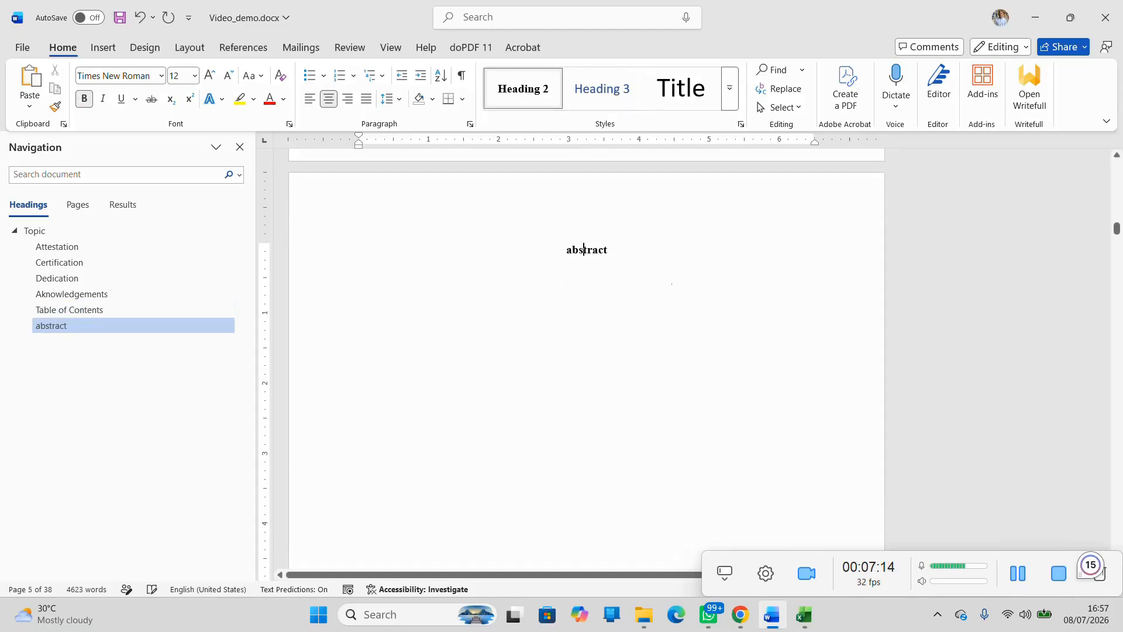
Step: Apply the Heading 2 style to the CHAPTER ONE heading and change its case so it reads Chapter One
{"action": "scroll", "coordinate": [613, 364], "scroll_direction": "down", "scroll_amount": 8}
{"action": "scroll", "coordinate": [613, 363], "scroll_direction": "down", "scroll_amount": 3}
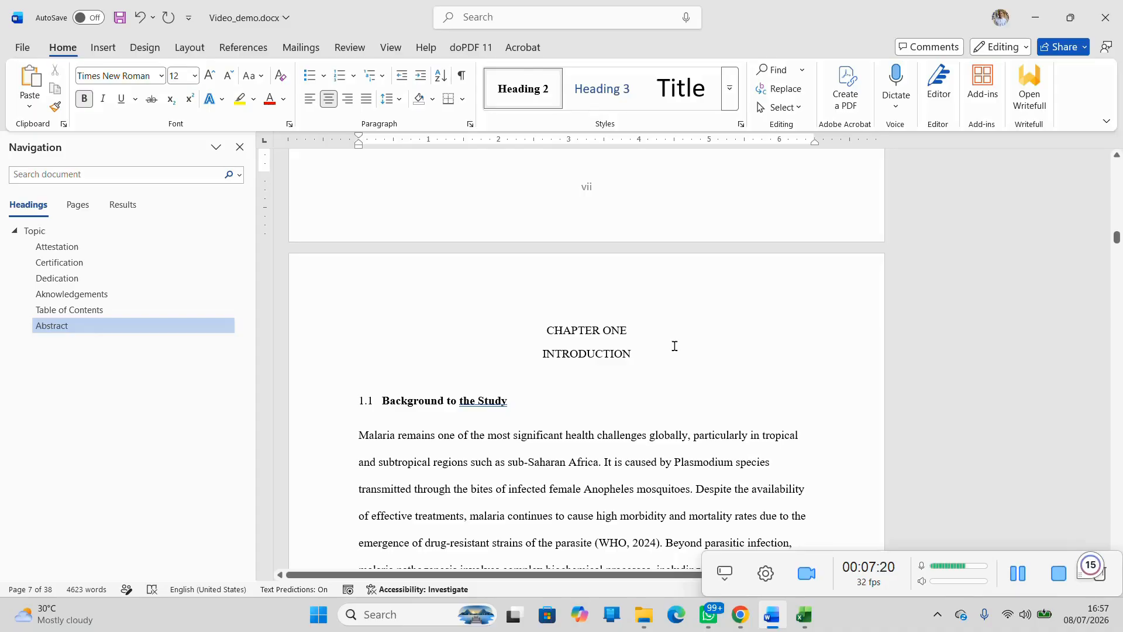
{"action": "left_click_drag", "start_coordinate": [638, 329], "coordinate": [539, 329]}
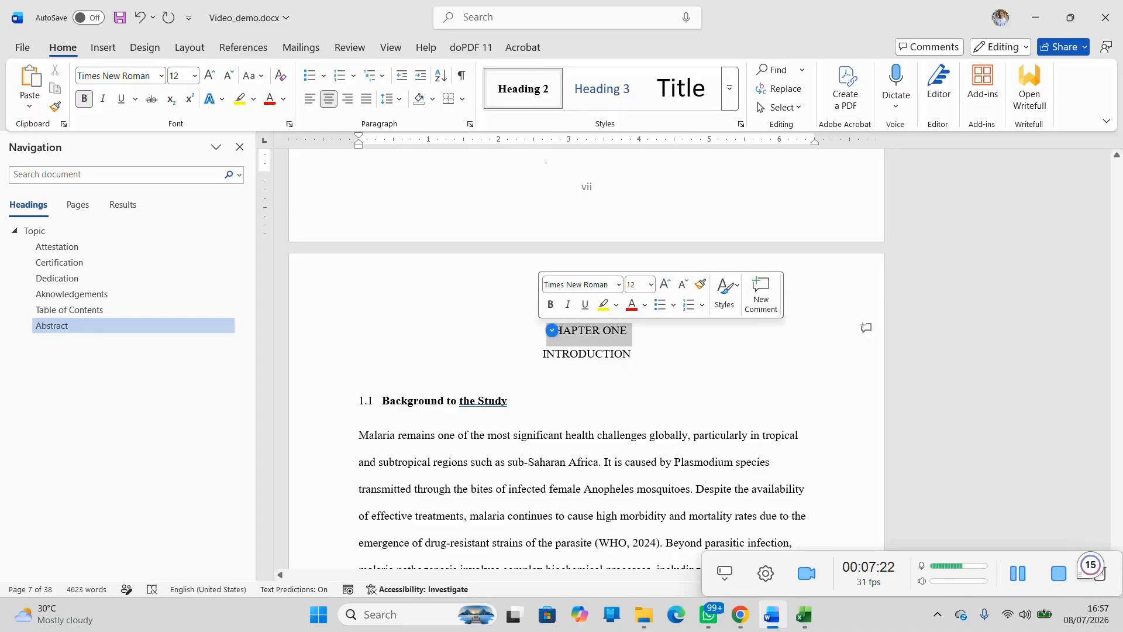
{"action": "left_click", "coordinate": [528, 94]}
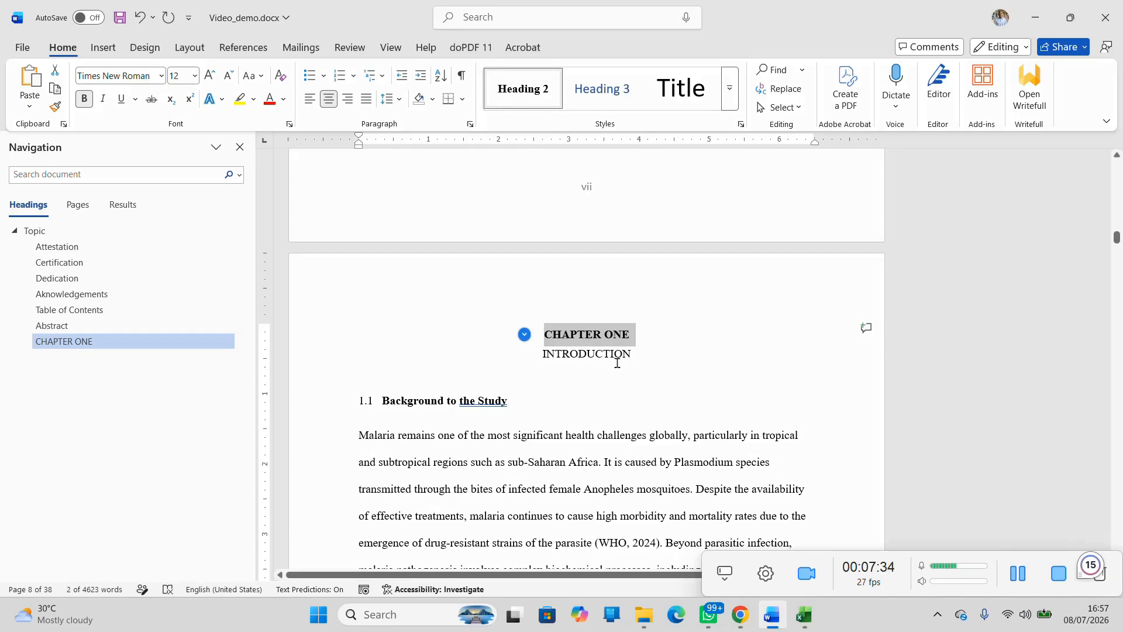
{"action": "key", "text": "shift+F3"}
{"action": "key", "text": "shift+F3"}
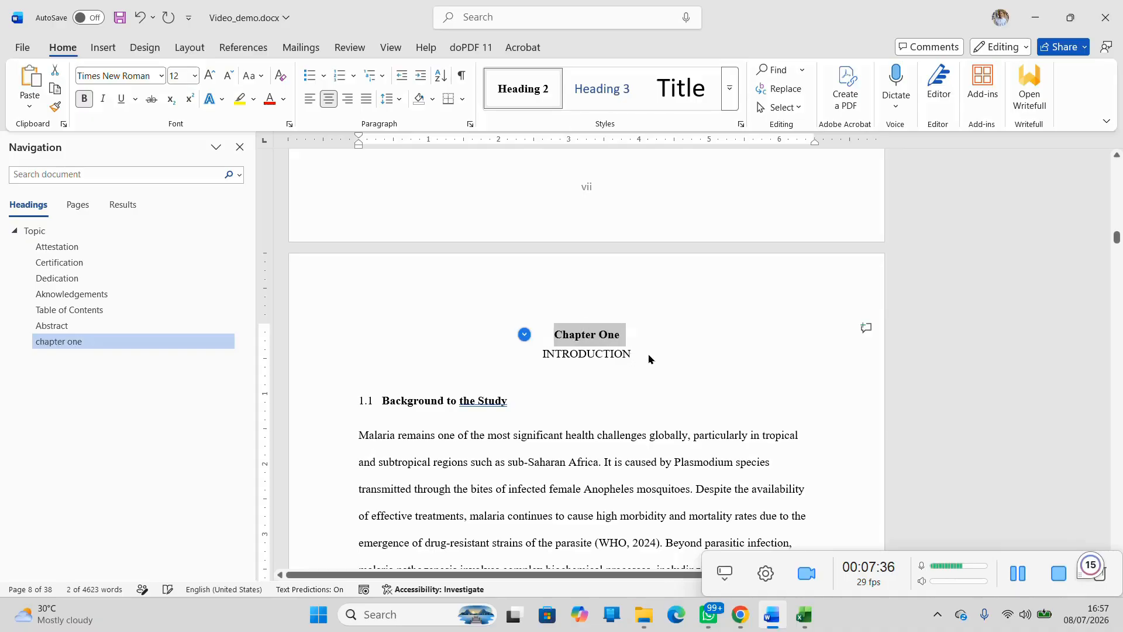
Step: Apply the Heading 3 style to the INTRODUCTION heading, then collapse and re-expand Chapter One in the document outline
{"action": "left_click_drag", "start_coordinate": [633, 354], "coordinate": [528, 353]}
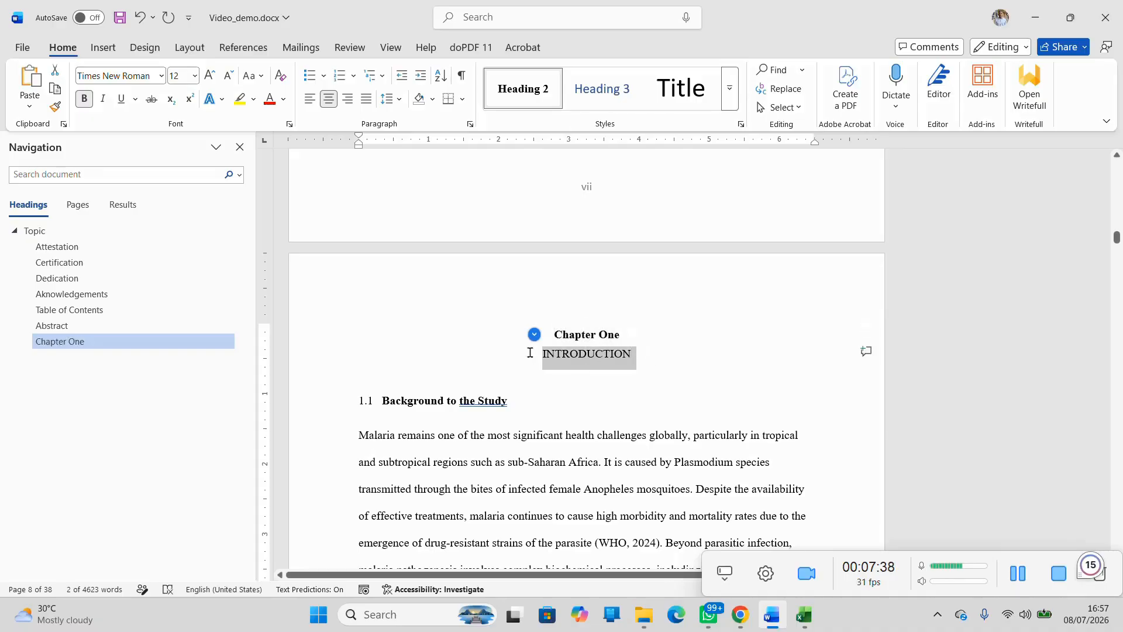
{"action": "left_click", "coordinate": [603, 89]}
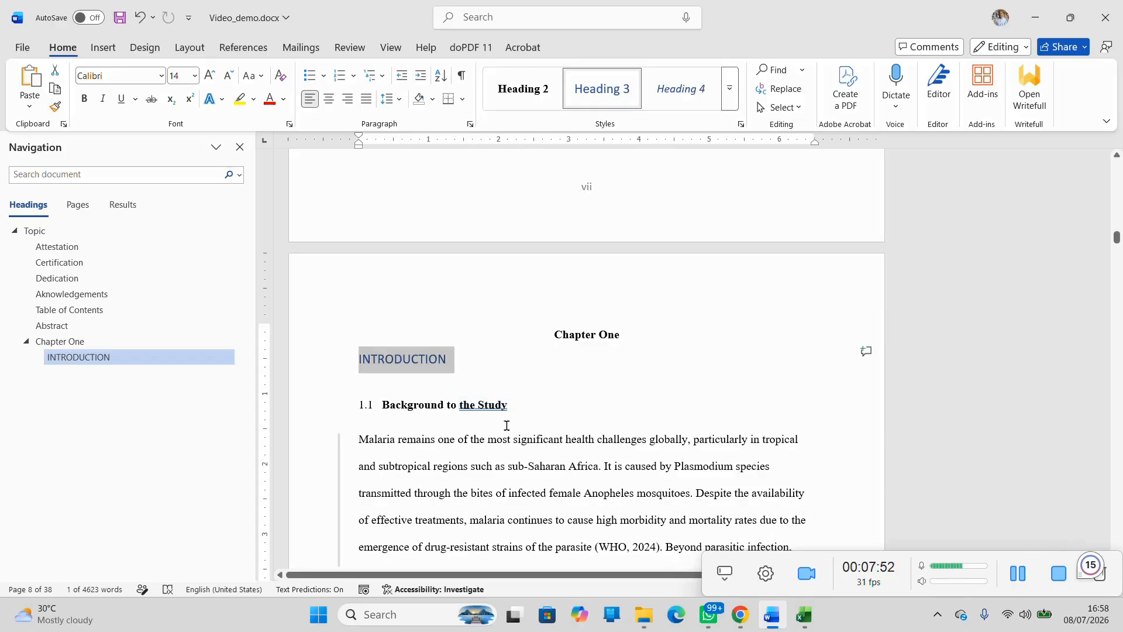
{"action": "left_click", "coordinate": [26, 341]}
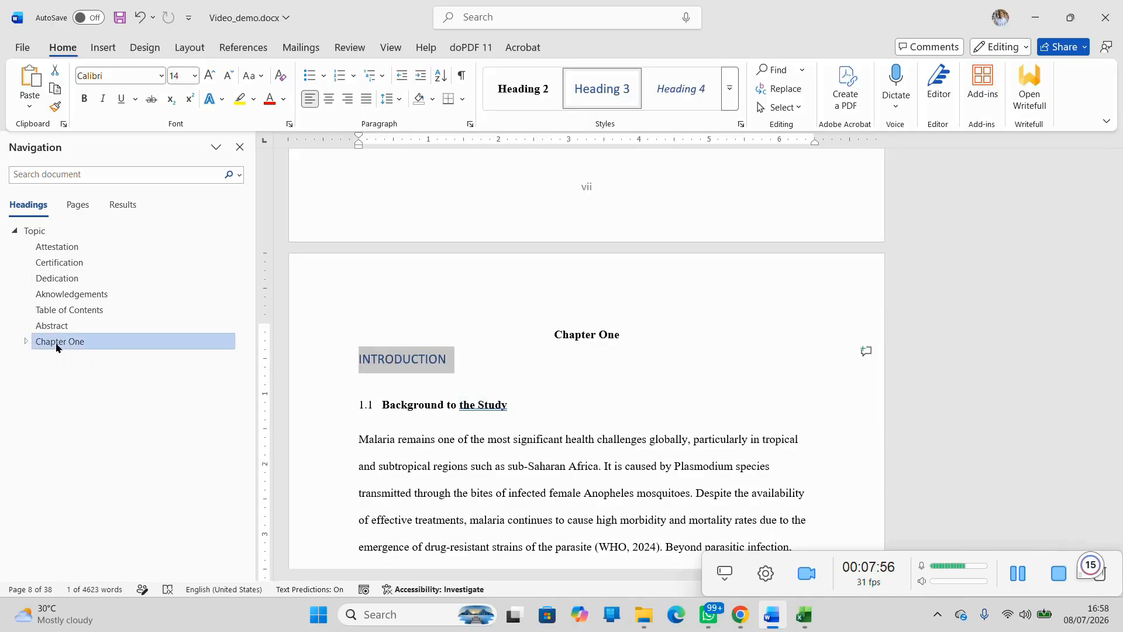
{"action": "left_click", "coordinate": [26, 341]}
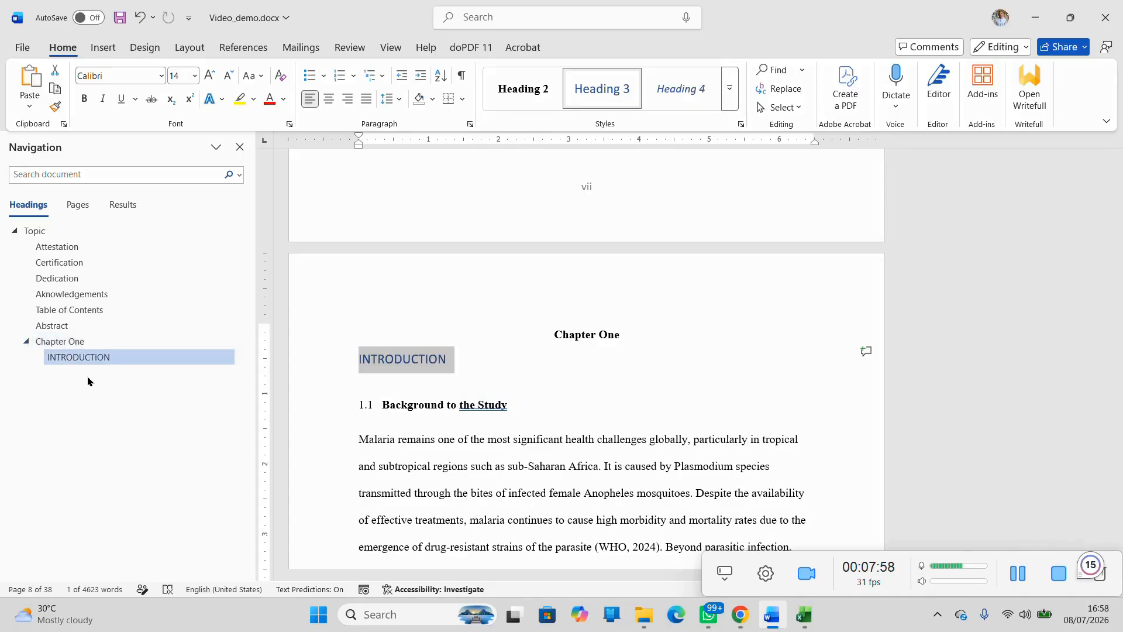
Step: Modify the Heading 3 style to use Times New Roman, 12 pt, with the Automatic font colour
{"action": "right_click", "coordinate": [602, 89]}
{"action": "left_click", "coordinate": [644, 117]}
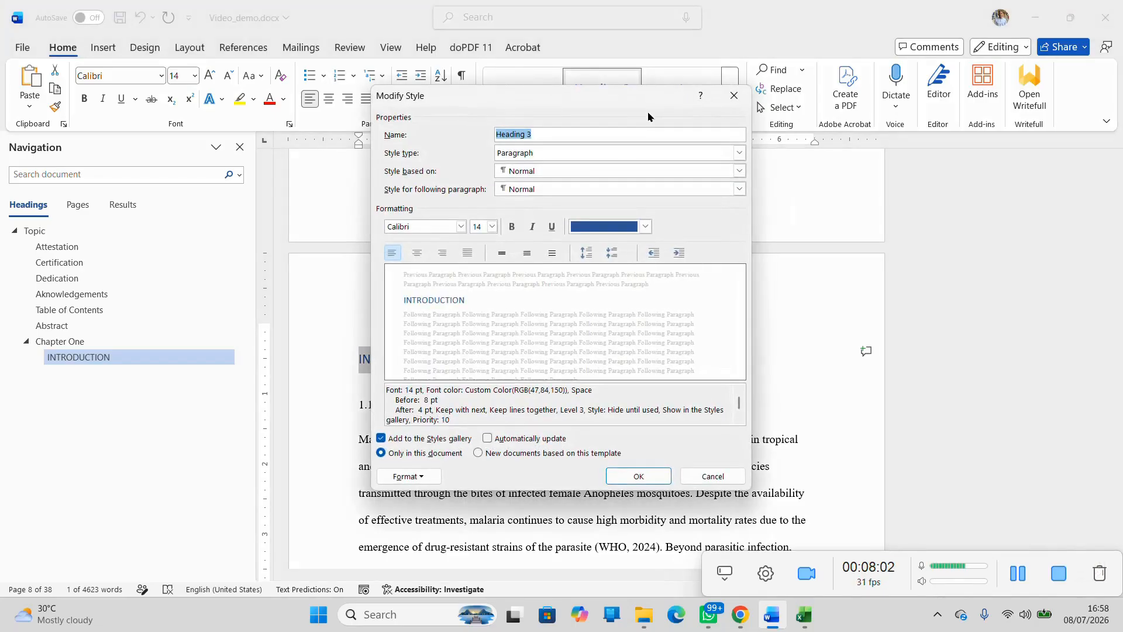
{"action": "left_click", "coordinate": [646, 227]}
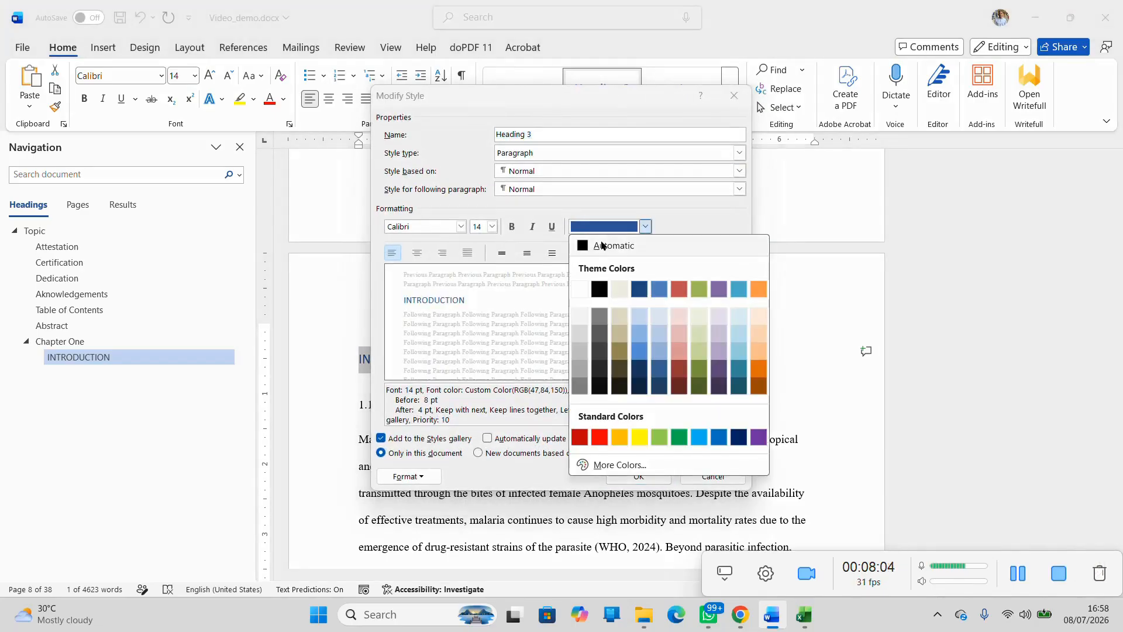
{"action": "left_click", "coordinate": [626, 244]}
{"action": "left_click", "coordinate": [461, 227]}
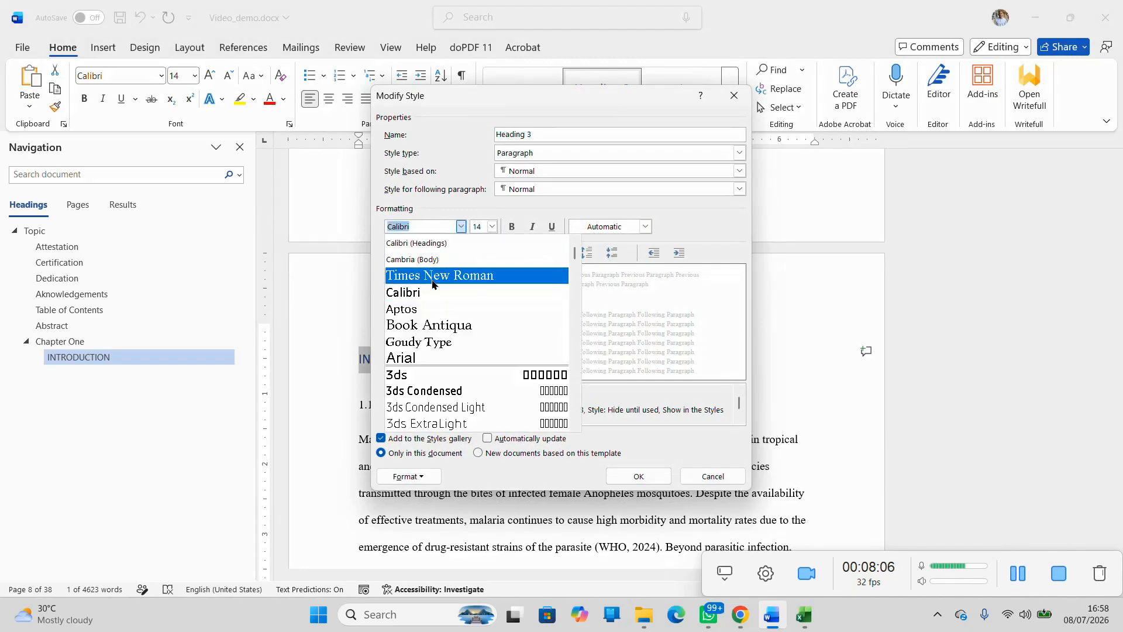
{"action": "left_click", "coordinate": [436, 272]}
{"action": "left_click", "coordinate": [492, 226]}
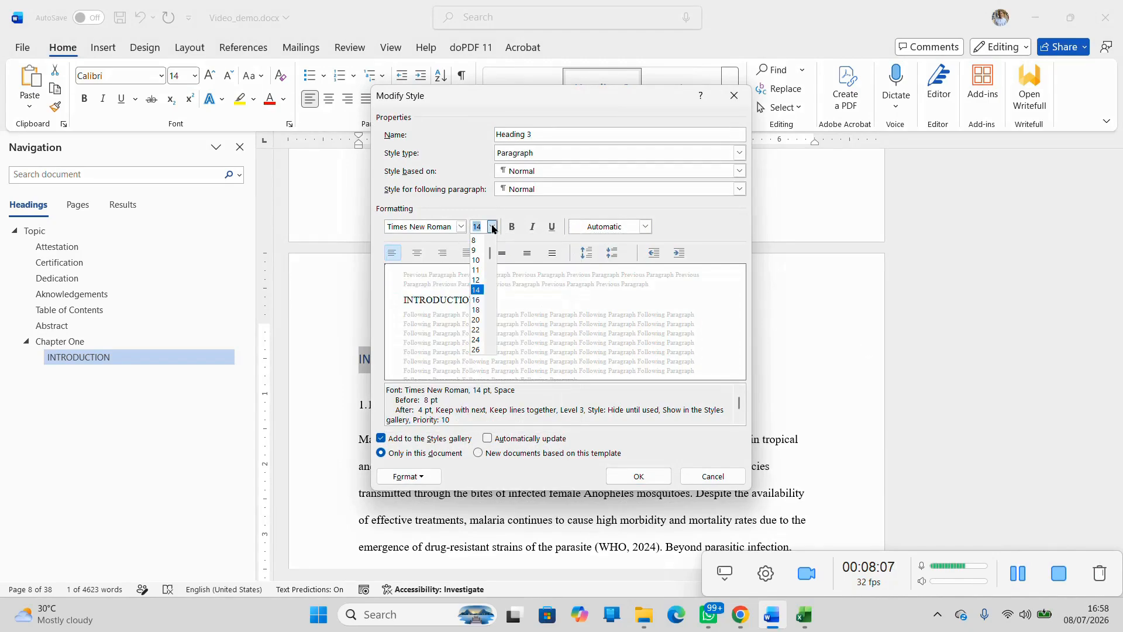
{"action": "left_click", "coordinate": [483, 284]}
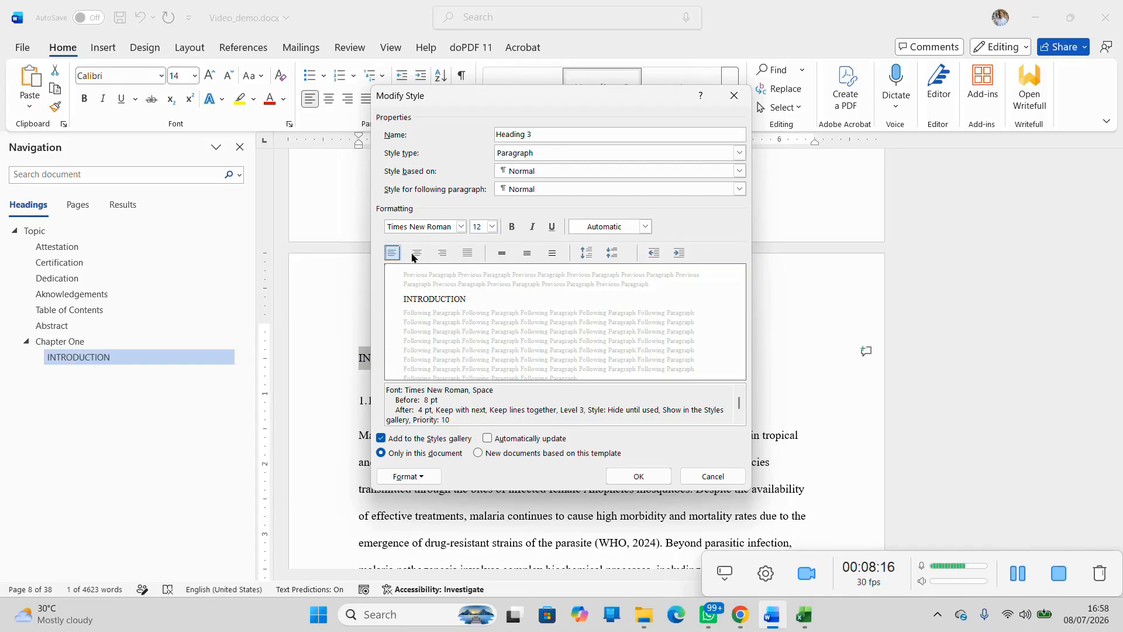
Step: Make the Heading 3 style centred, bold and automatically updating, and change the case of the INTRODUCTION heading so it reads Introduction
{"action": "left_click", "coordinate": [417, 254]}
{"action": "left_click", "coordinate": [487, 438]}
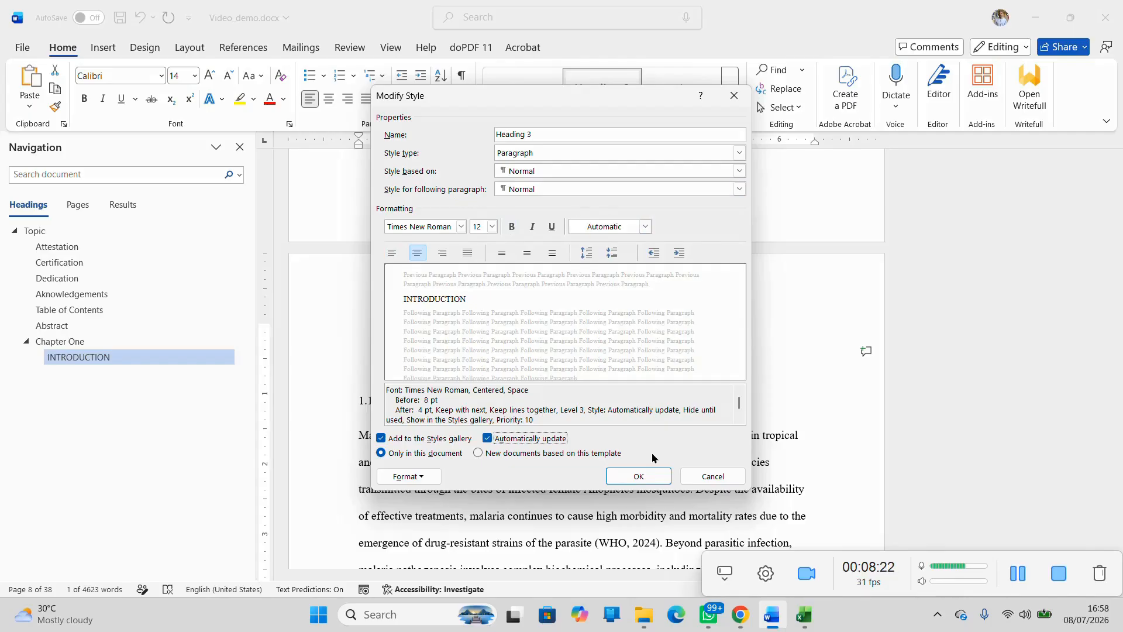
{"action": "left_click", "coordinate": [513, 227]}
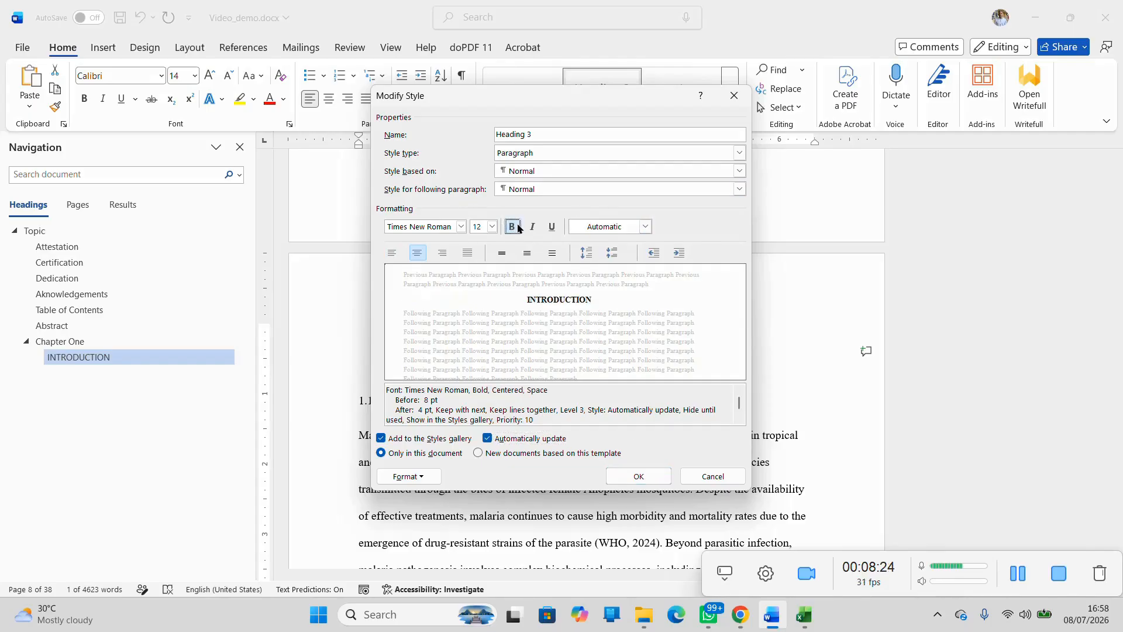
{"action": "left_click", "coordinate": [652, 478]}
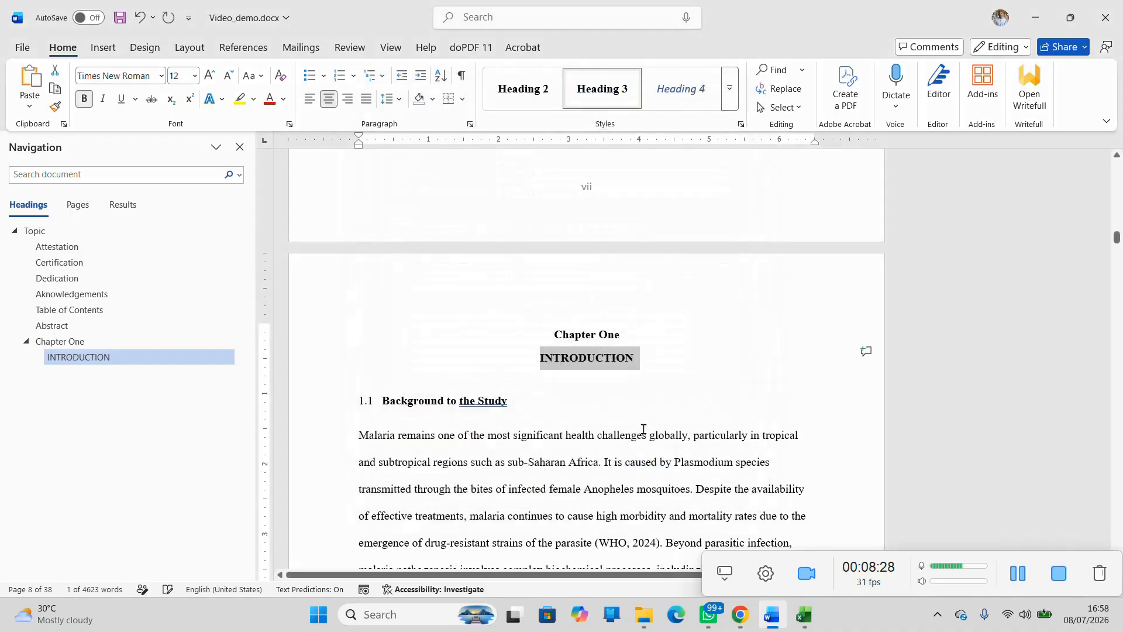
{"action": "key", "text": "shift+F3"}
{"action": "key", "text": "shift+F3"}
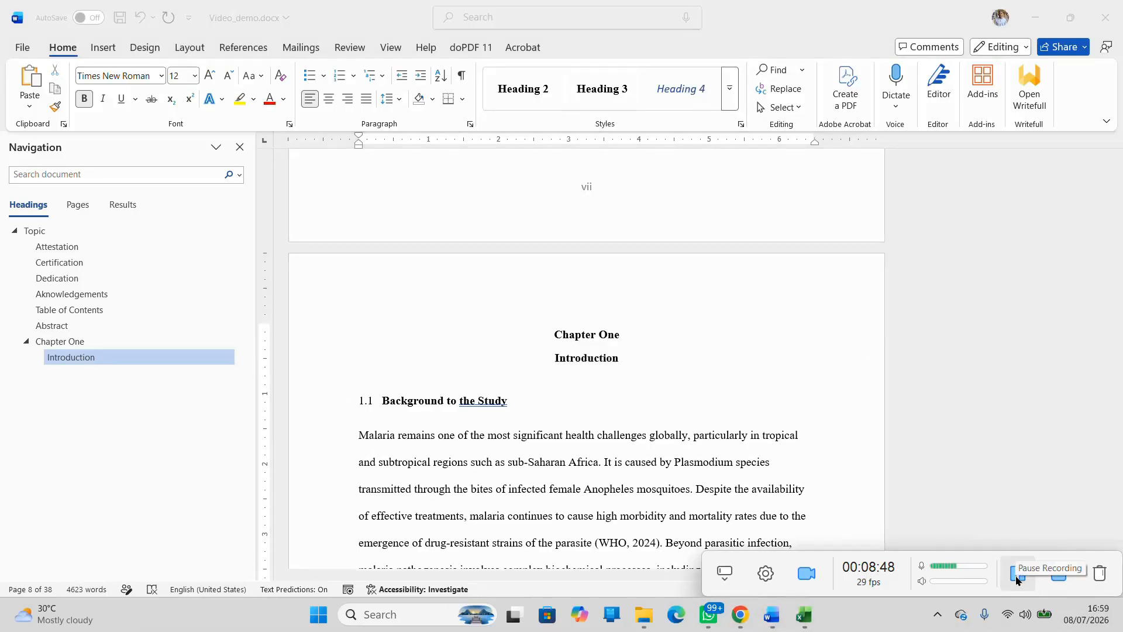
Step: Apply Heading 4 to the 1.1 Background to the Study heading and modify the style to bold Times New Roman, 12 pt, Automatic colour, automatically updating
{"action": "left_click", "coordinate": [434, 405]}
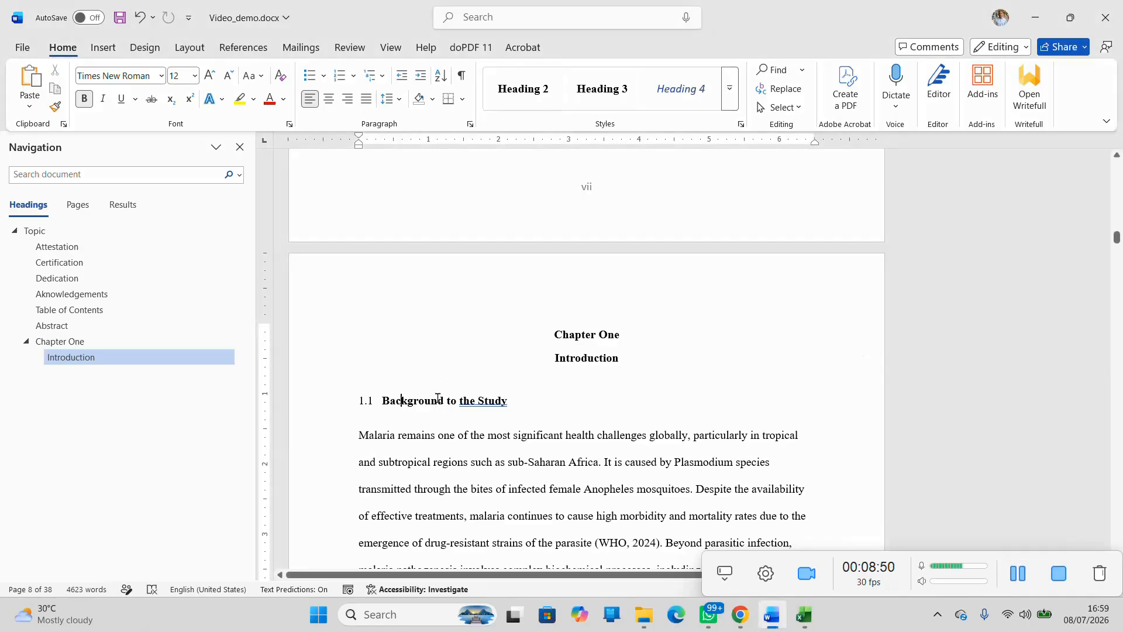
{"action": "left_click", "coordinate": [675, 89]}
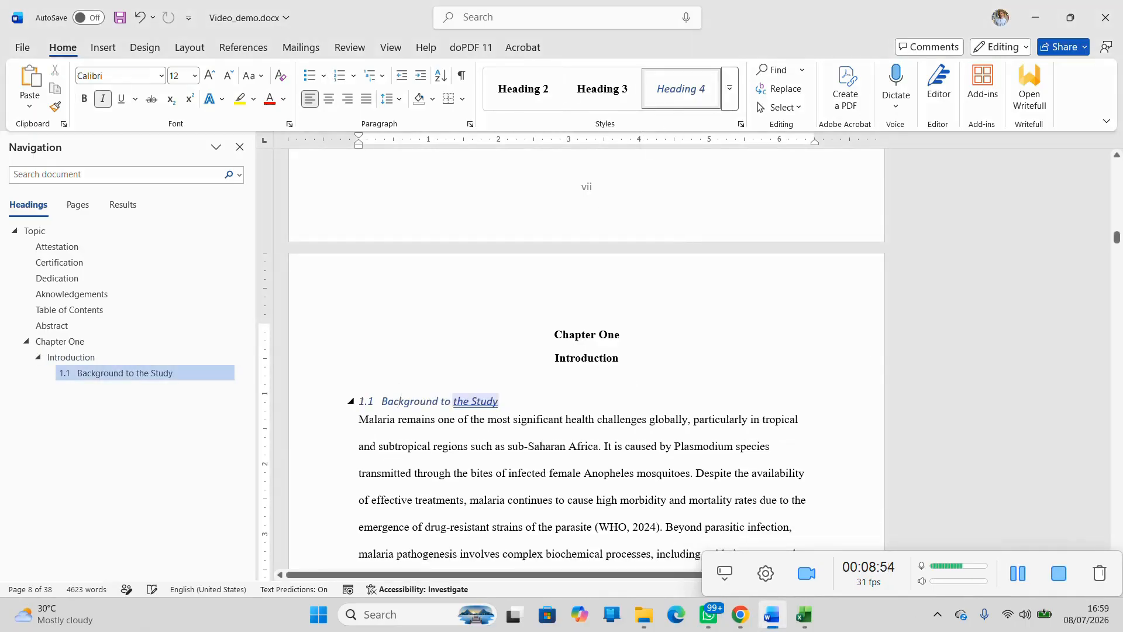
{"action": "right_click", "coordinate": [687, 92]}
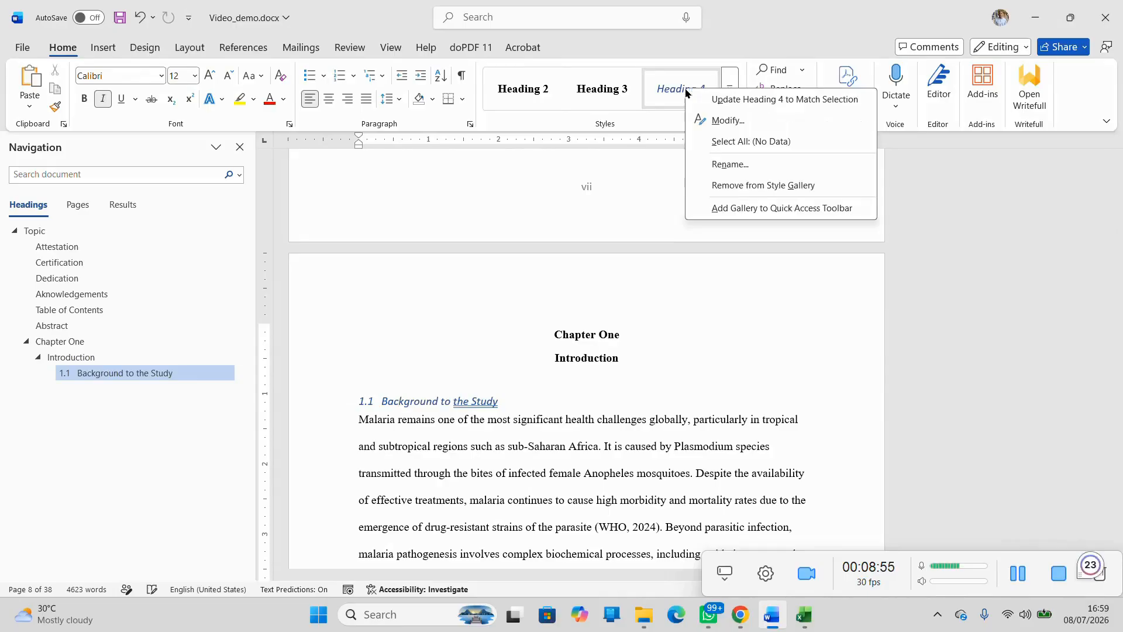
{"action": "left_click", "coordinate": [726, 121]}
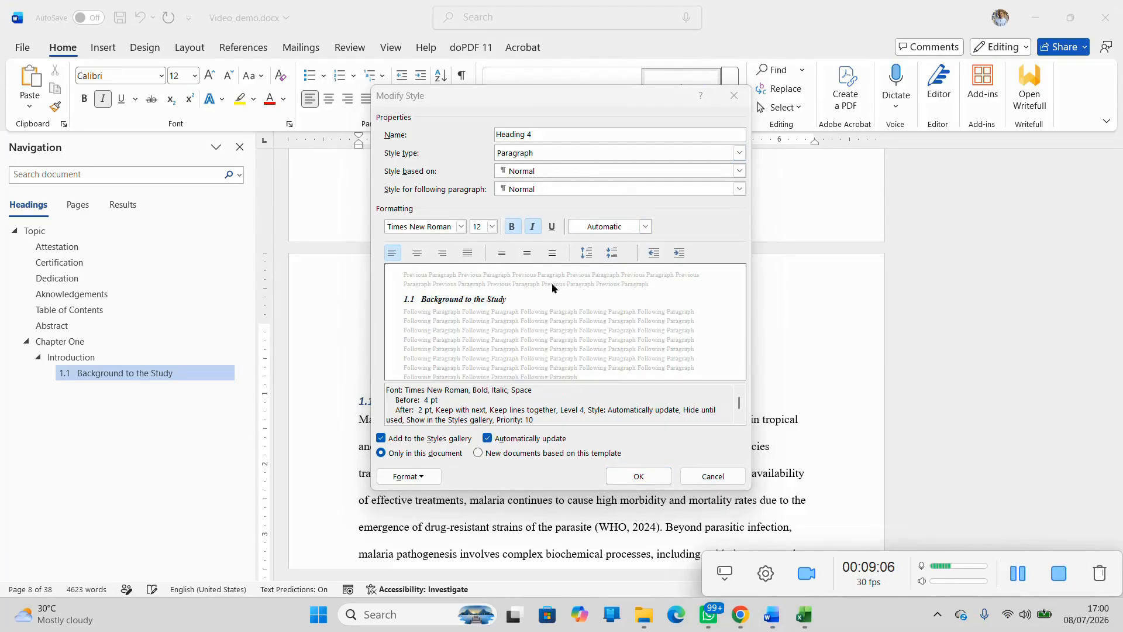
{"action": "left_click", "coordinate": [638, 476]}
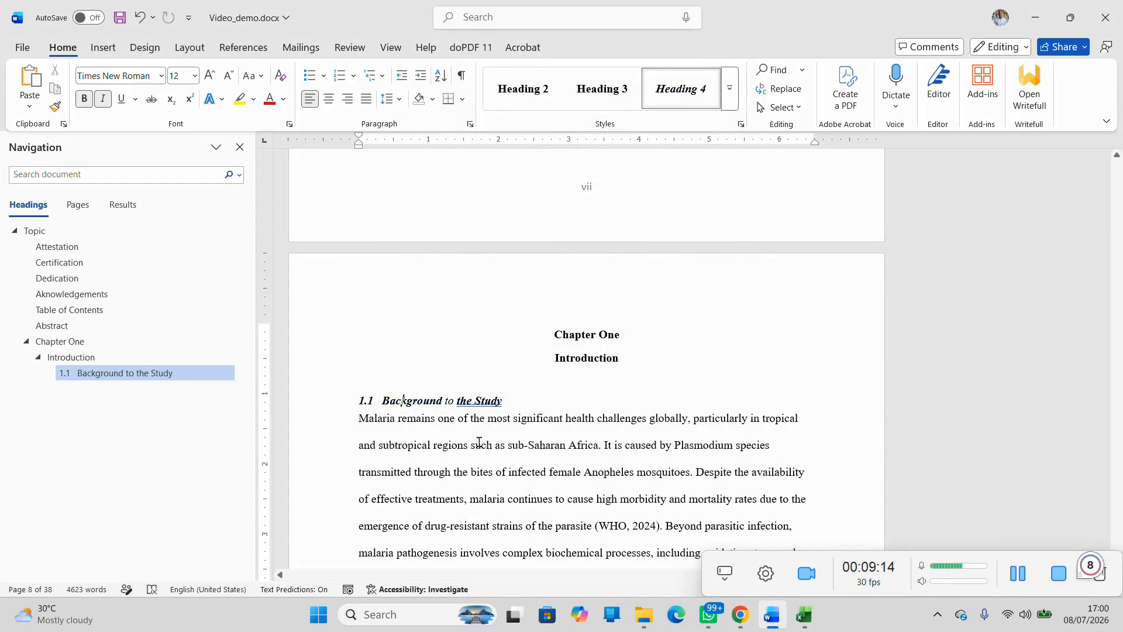
Step: Modify the Heading 4 style to remove its italic formatting
{"action": "right_click", "coordinate": [673, 92]}
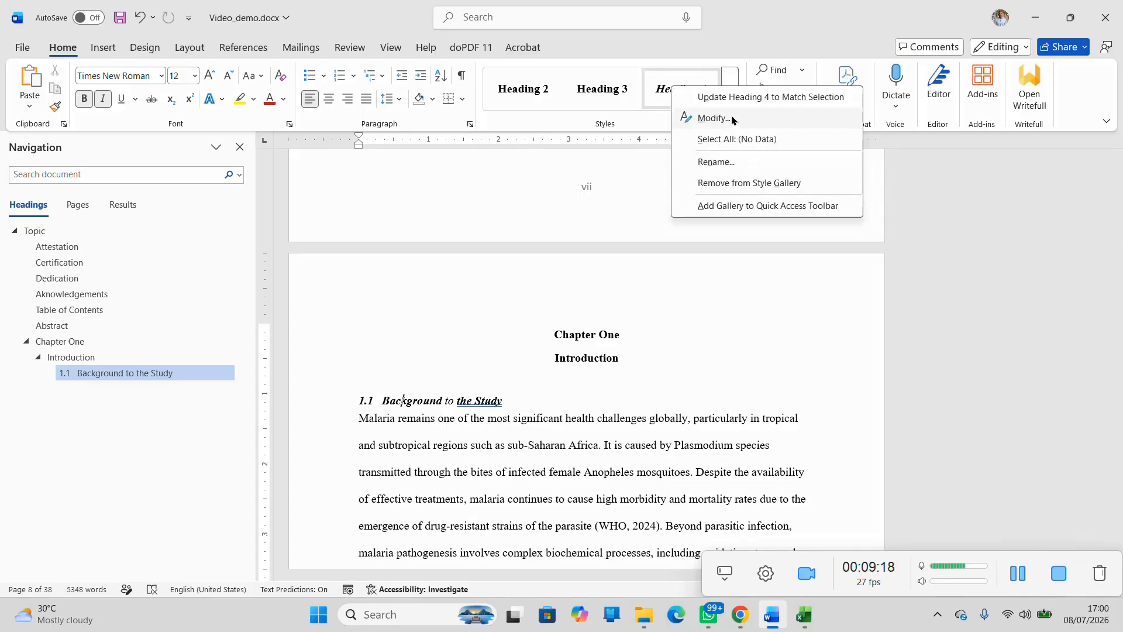
{"action": "left_click", "coordinate": [681, 118]}
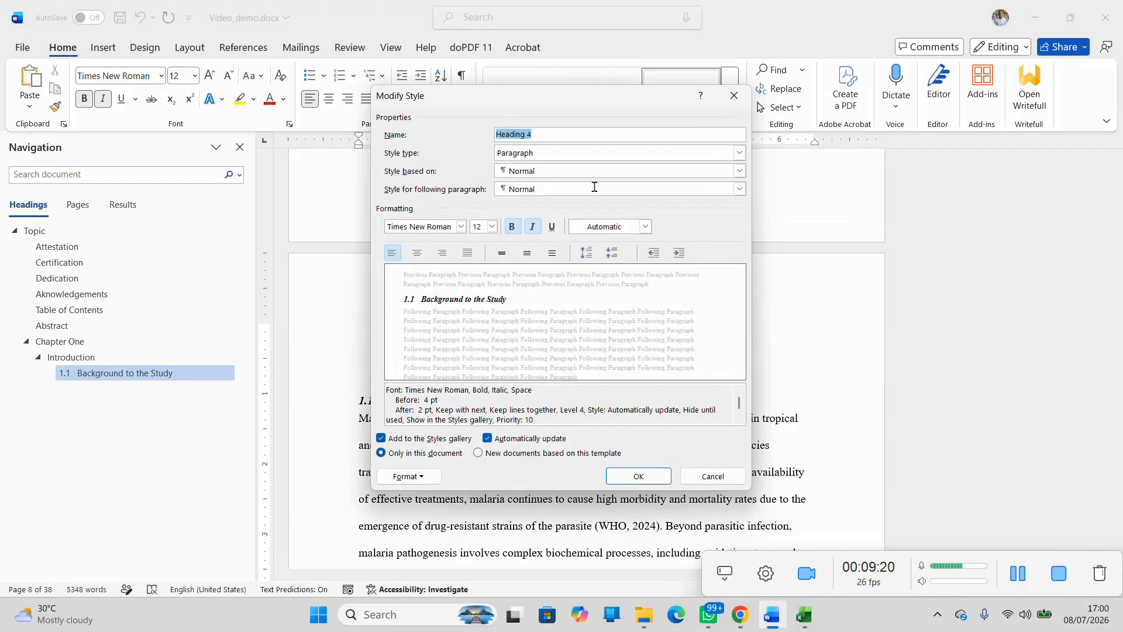
{"action": "left_click", "coordinate": [534, 228]}
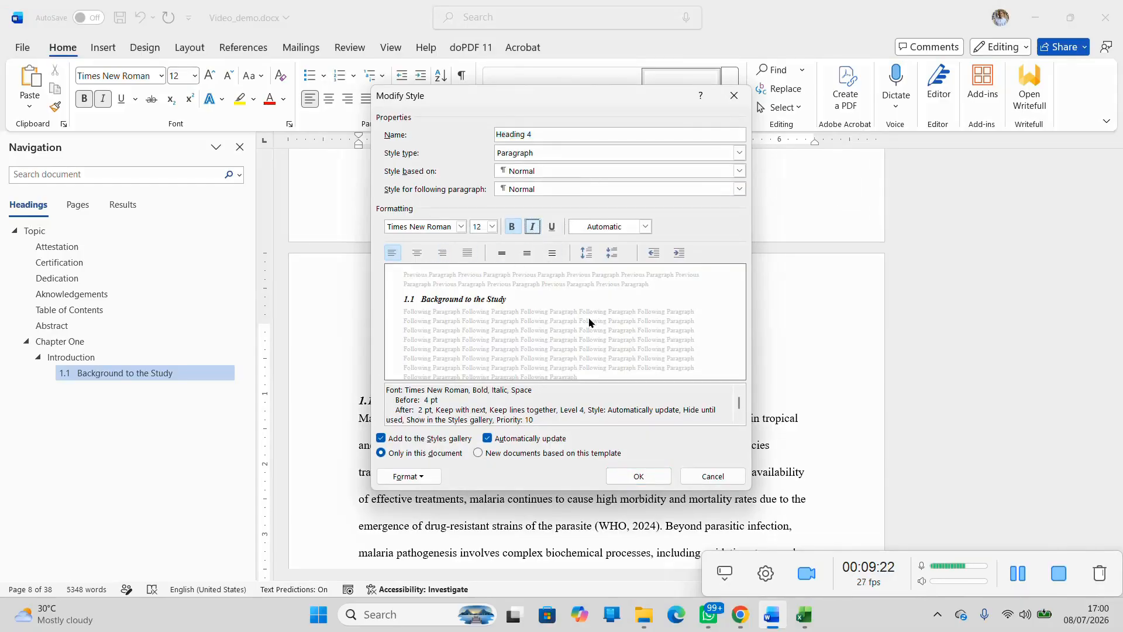
{"action": "left_click", "coordinate": [656, 478]}
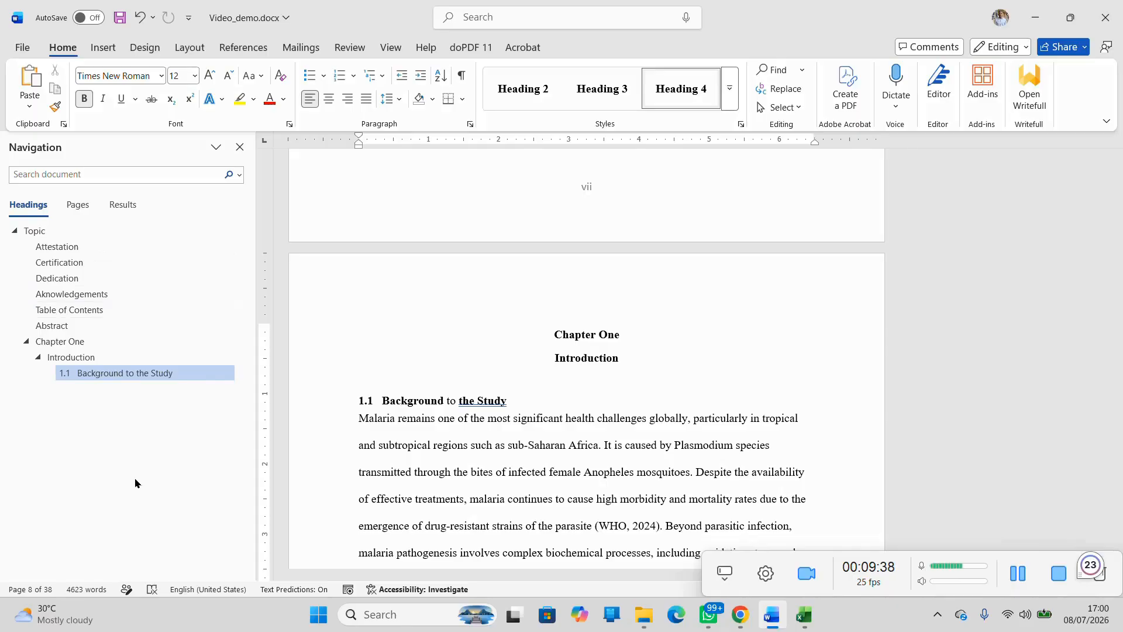
{"action": "left_click", "coordinate": [1018, 573]}
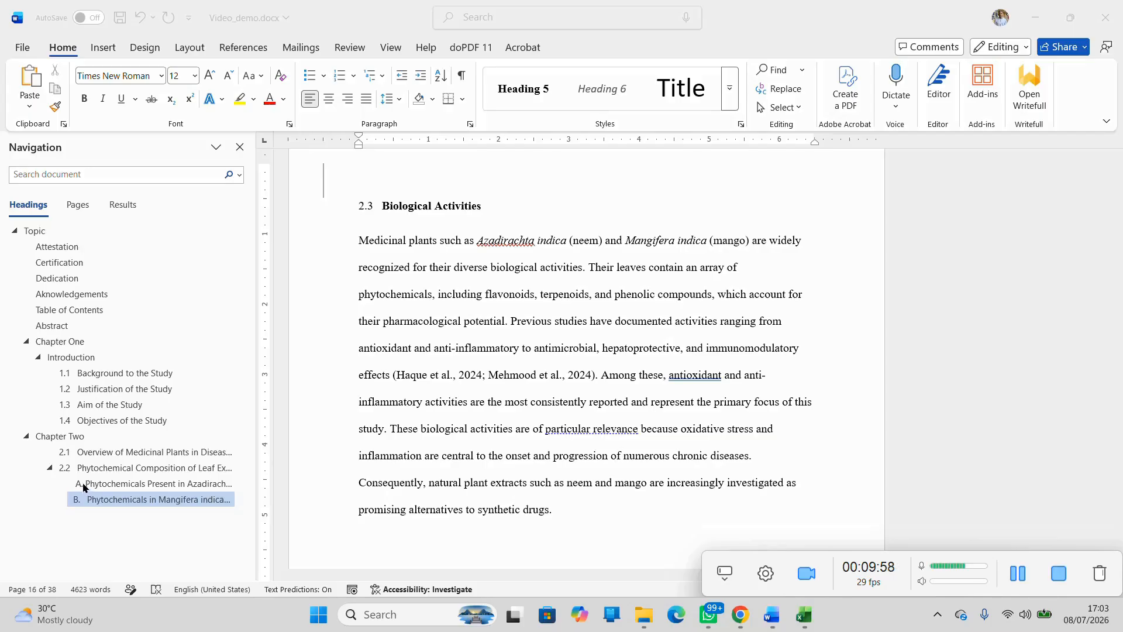
Step: Apply the Heading 4 style to the 2.3 Biological Activities heading
{"action": "left_click", "coordinate": [395, 209]}
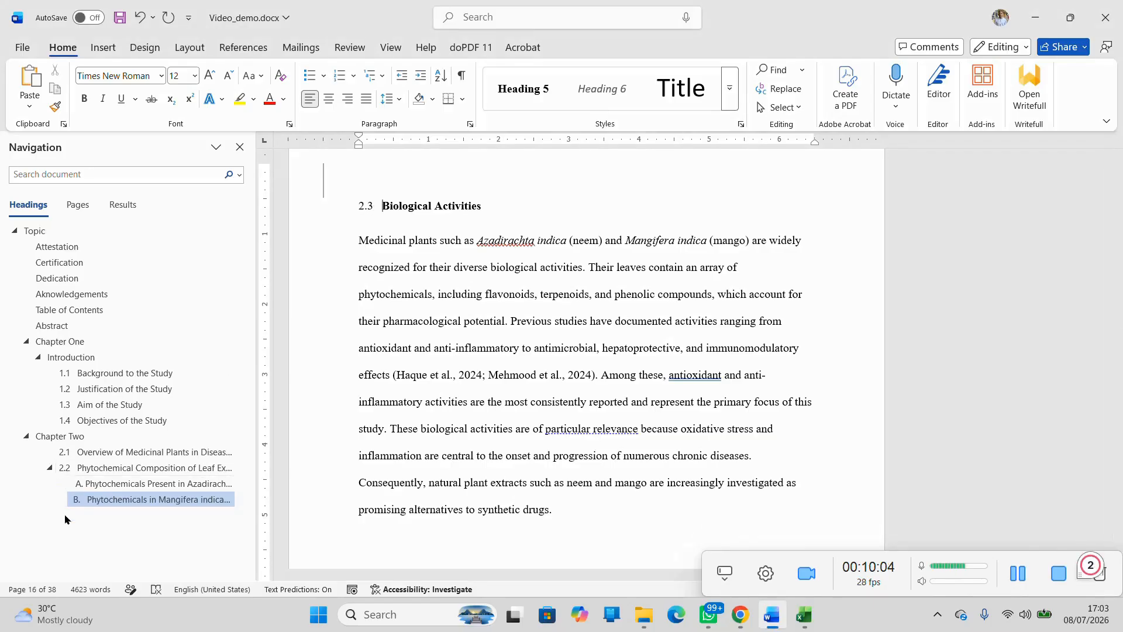
{"action": "left_click", "coordinate": [729, 88]}
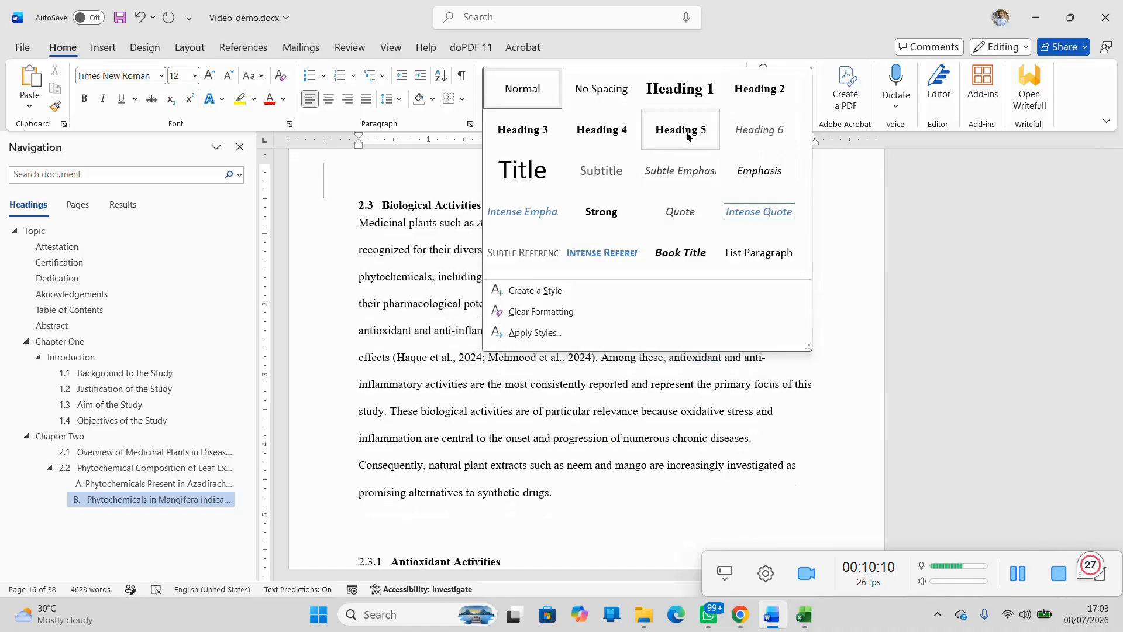
{"action": "left_click", "coordinate": [612, 134]}
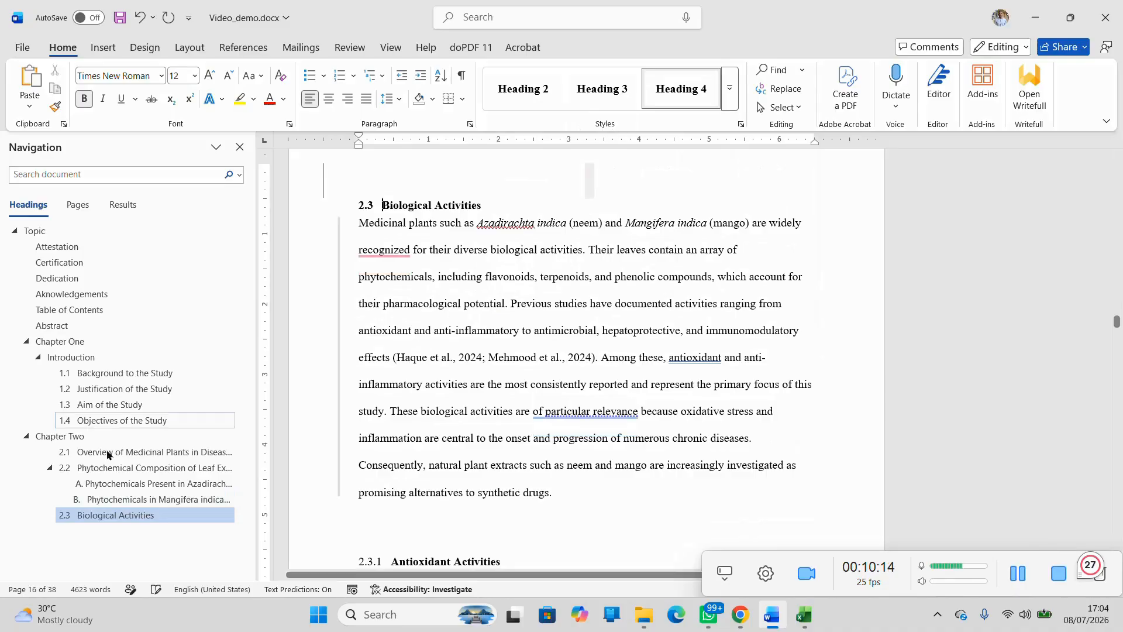
Step: Apply the Heading 5 style to the 2.3.1 Antioxidant Activities subheading
{"action": "scroll", "coordinate": [471, 463], "scroll_direction": "down", "scroll_amount": 3}
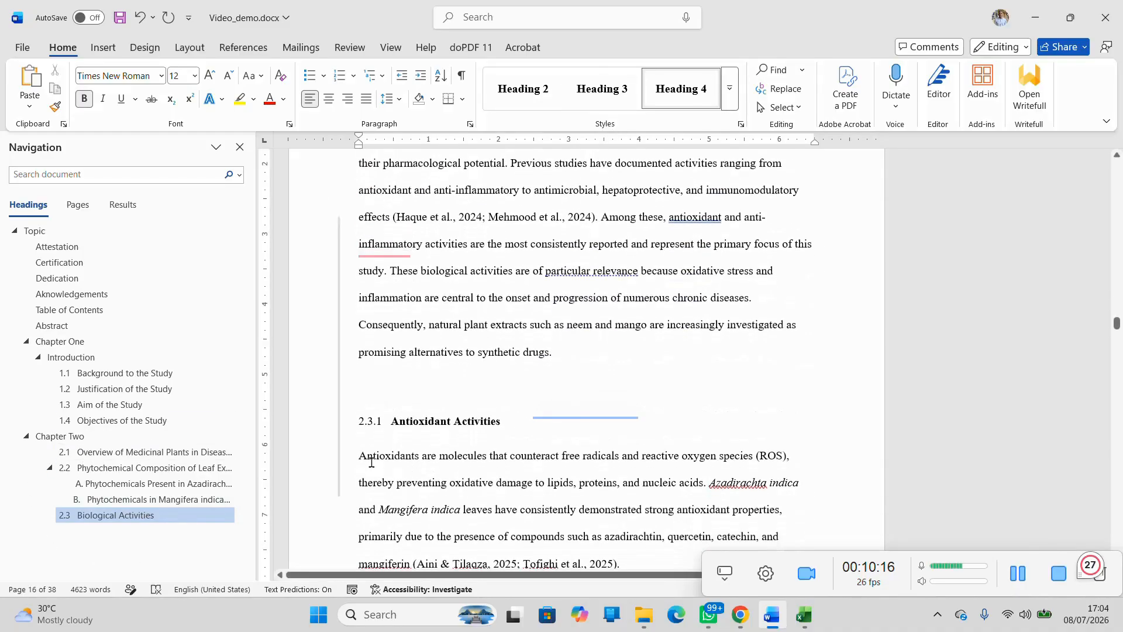
{"action": "left_click", "coordinate": [356, 421]}
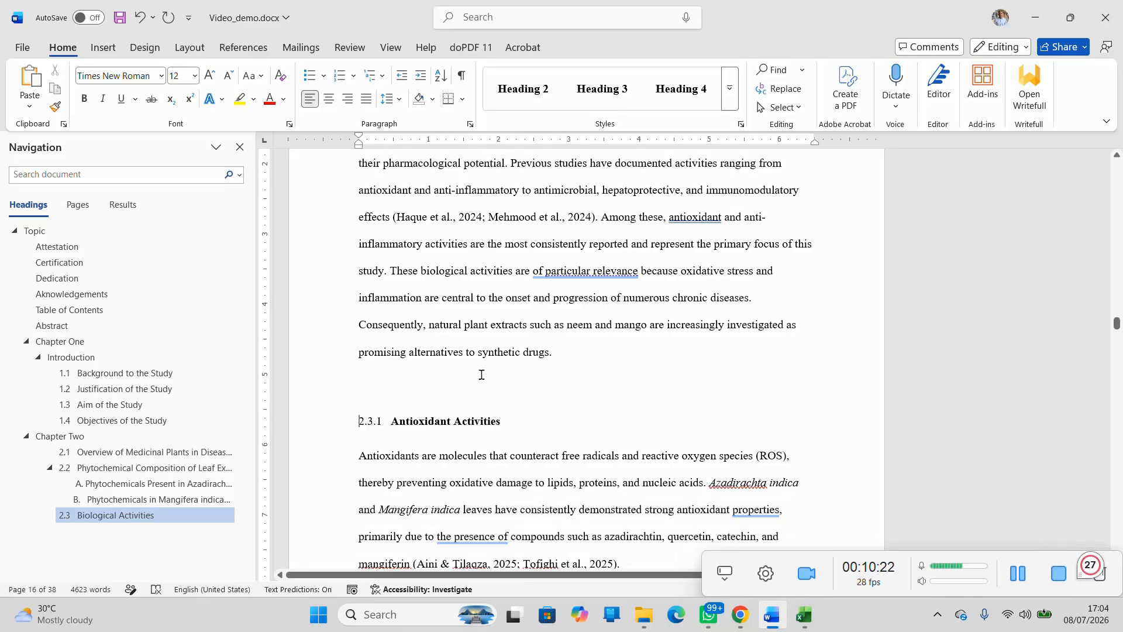
{"action": "left_click", "coordinate": [730, 89]}
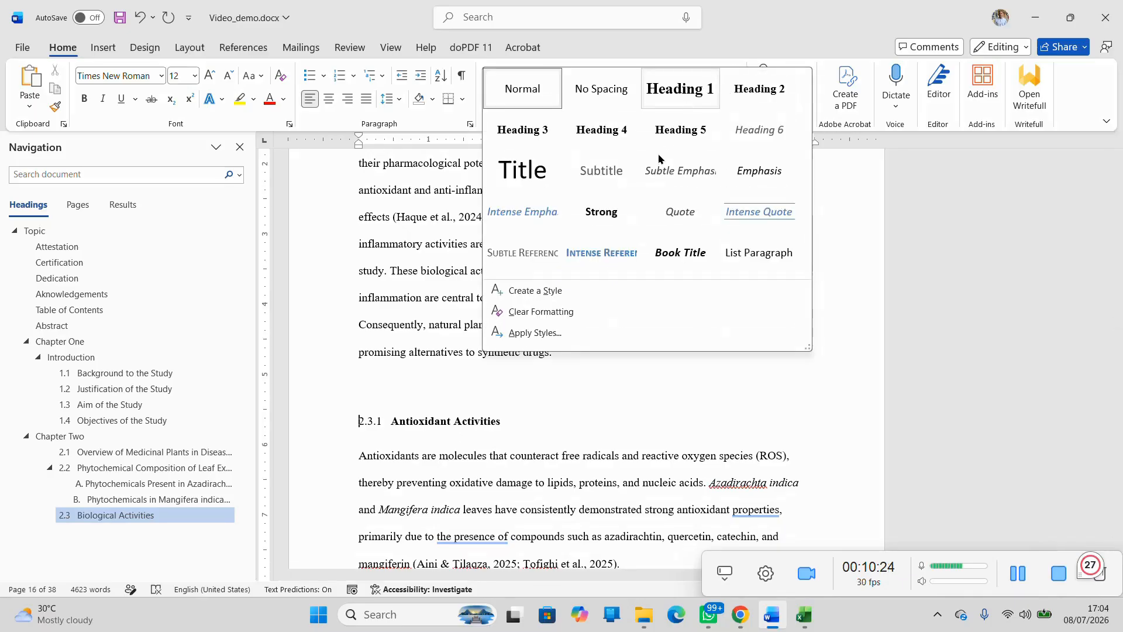
{"action": "left_click", "coordinate": [678, 130]}
Step: Apply the Heading 5 style to the 2.3.2 Anti-inflammatory Activities subheading
{"action": "scroll", "coordinate": [563, 294], "scroll_direction": "down", "scroll_amount": 10}
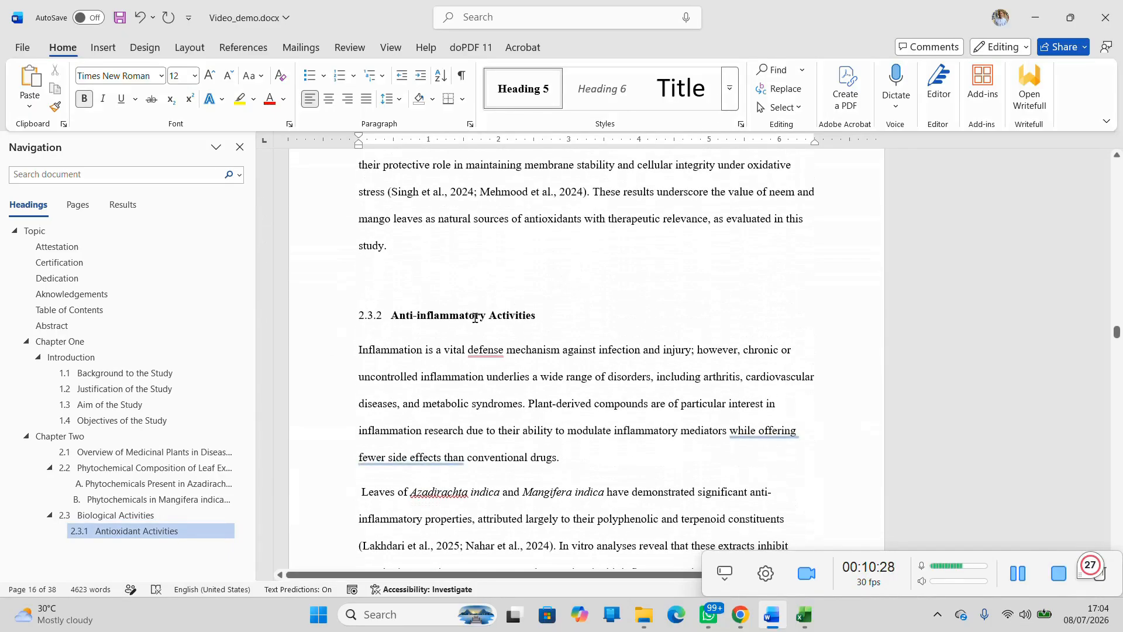
{"action": "left_click", "coordinate": [359, 315]}
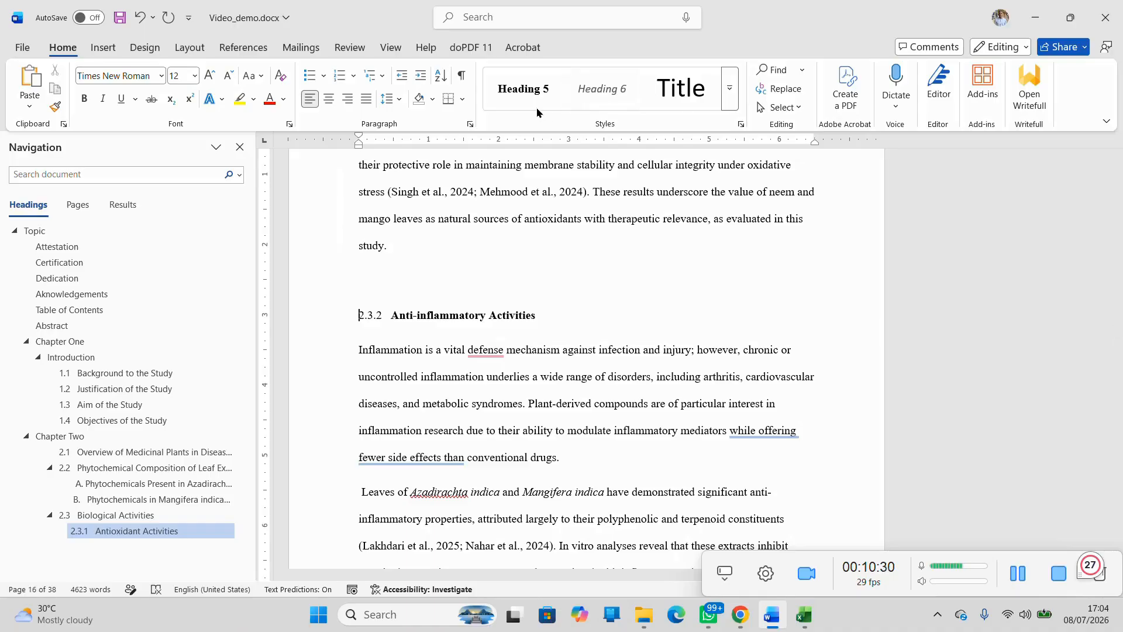
{"action": "left_click", "coordinate": [523, 88]}
Step: Go to the Table of Contents heading in the preliminary pages and start a new line beneath it
{"action": "scroll", "coordinate": [593, 323], "scroll_direction": "down", "scroll_amount": 2}
{"action": "scroll", "coordinate": [593, 324], "scroll_direction": "down", "scroll_amount": 10}
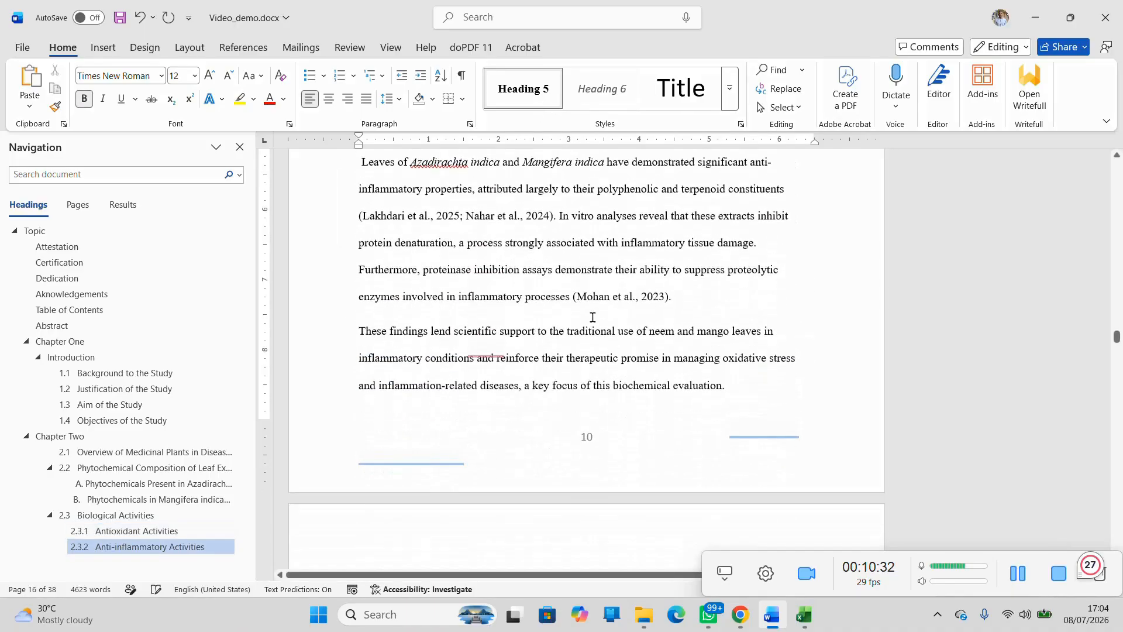
{"action": "scroll", "coordinate": [609, 308], "scroll_direction": "down", "scroll_amount": 12}
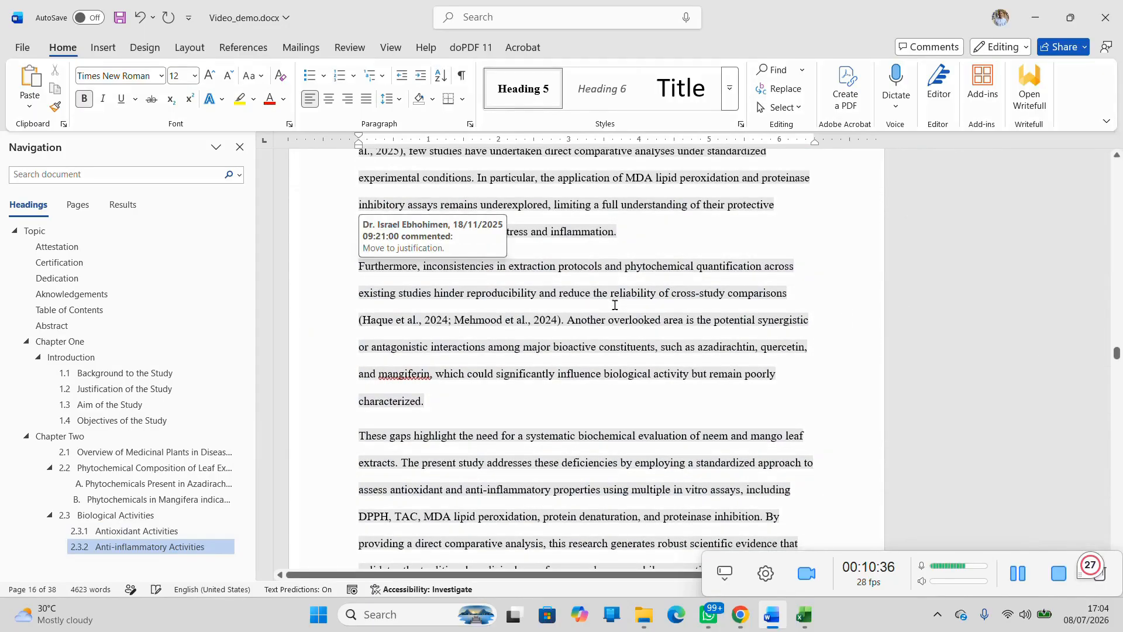
{"action": "scroll", "coordinate": [615, 303], "scroll_direction": "up", "scroll_amount": 10}
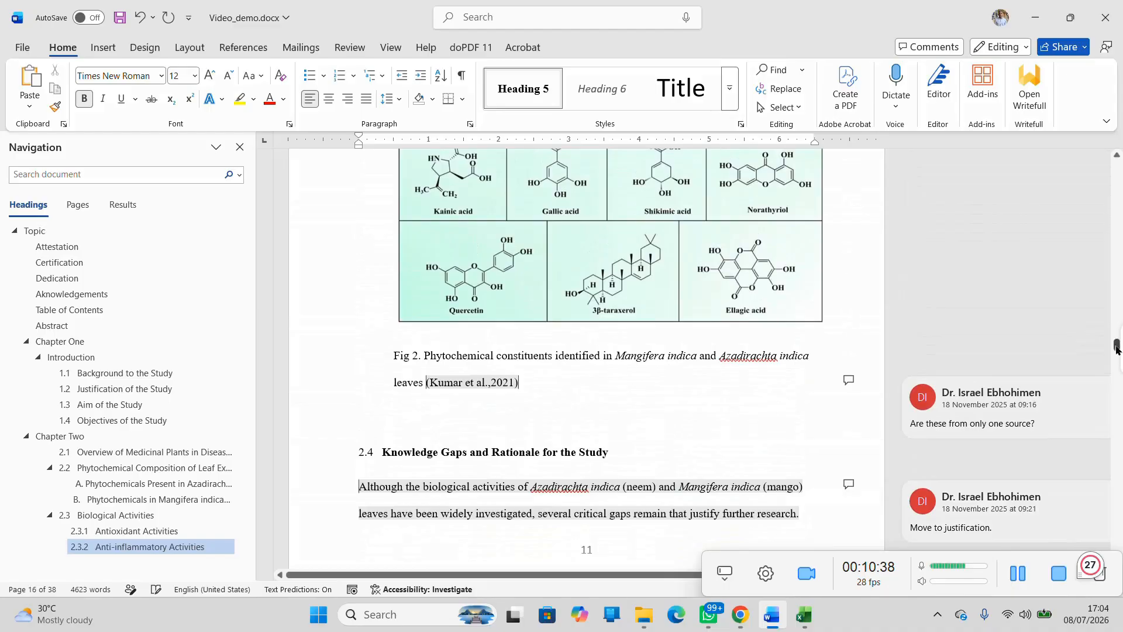
{"action": "left_click_drag", "start_coordinate": [1118, 348], "coordinate": [1118, 163]}
{"action": "scroll", "coordinate": [561, 387], "scroll_direction": "down", "scroll_amount": 5}
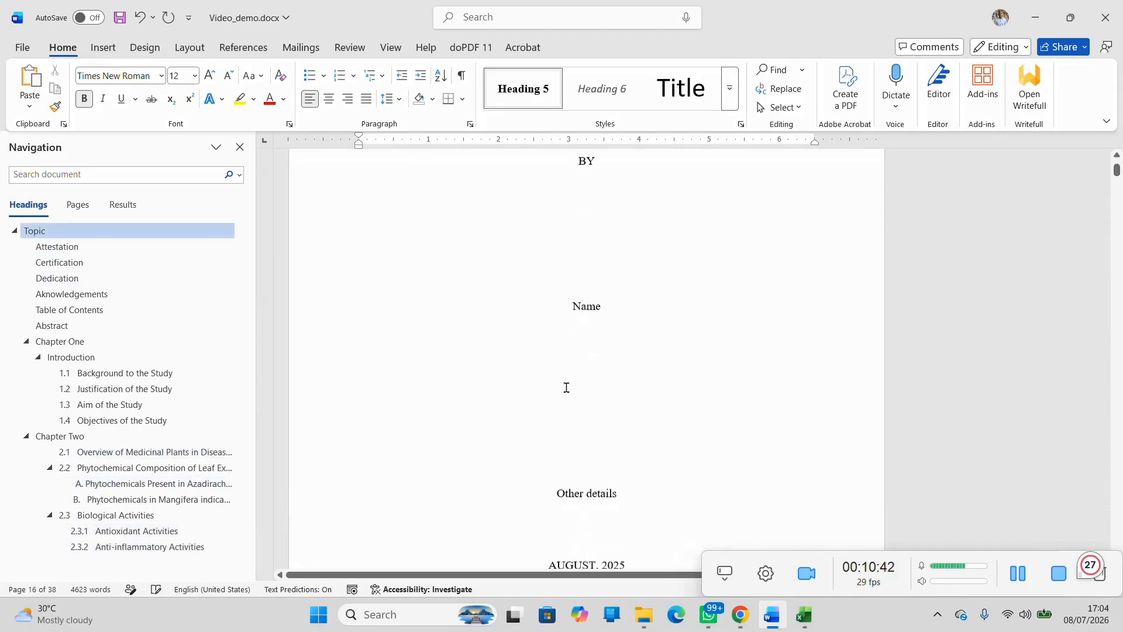
{"action": "scroll", "coordinate": [593, 357], "scroll_direction": "down", "scroll_amount": 20}
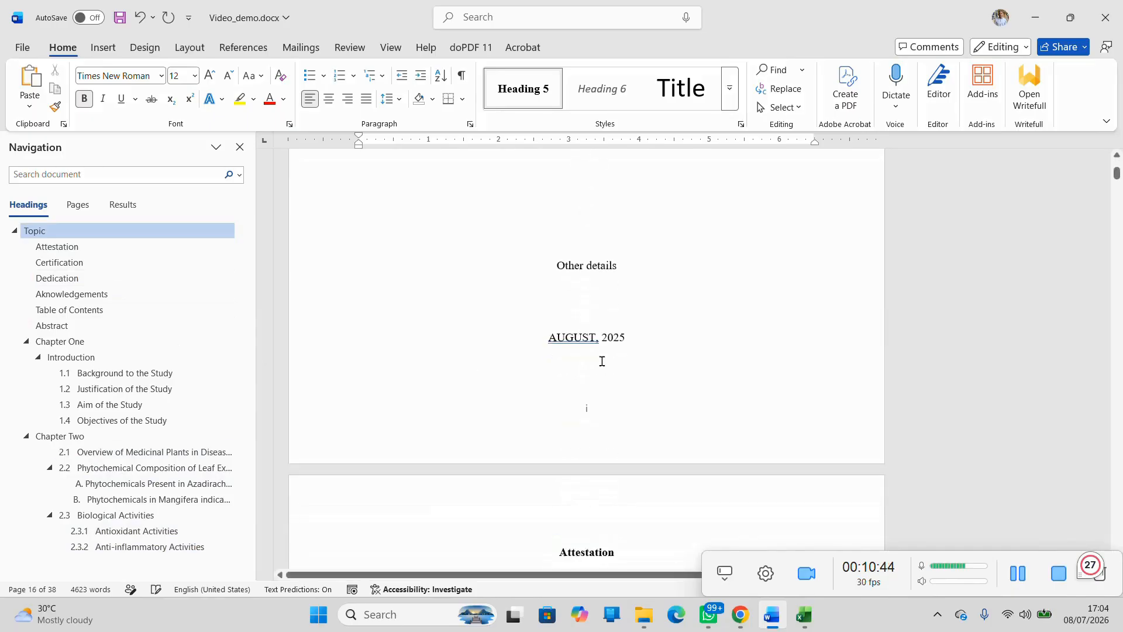
{"action": "scroll", "coordinate": [398, 368], "scroll_direction": "down", "scroll_amount": 15}
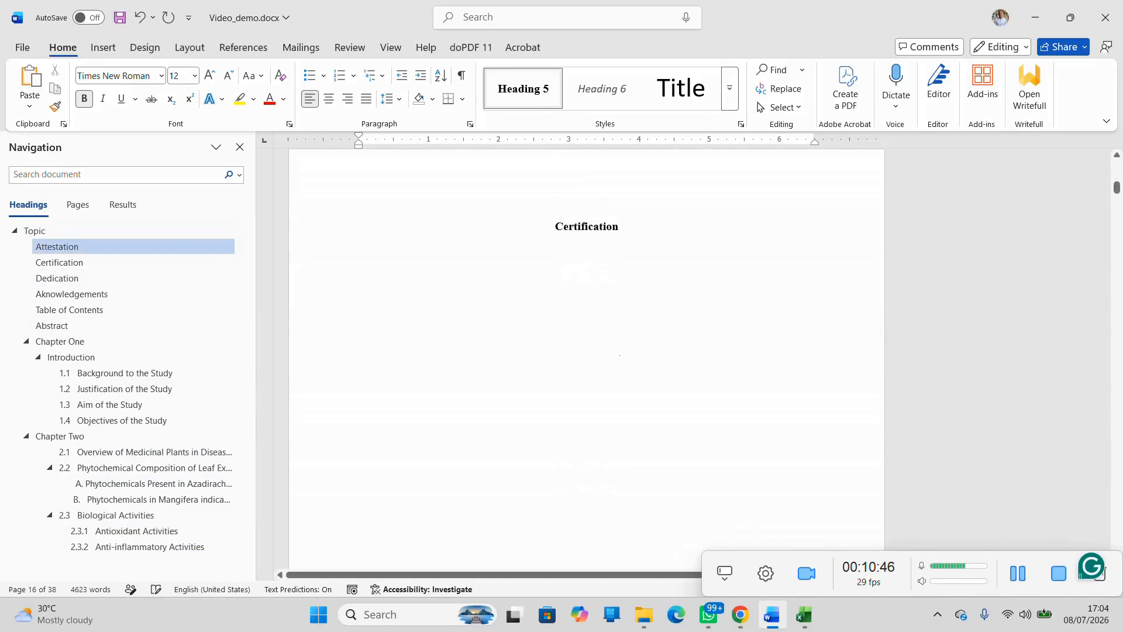
{"action": "left_click", "coordinate": [83, 310]}
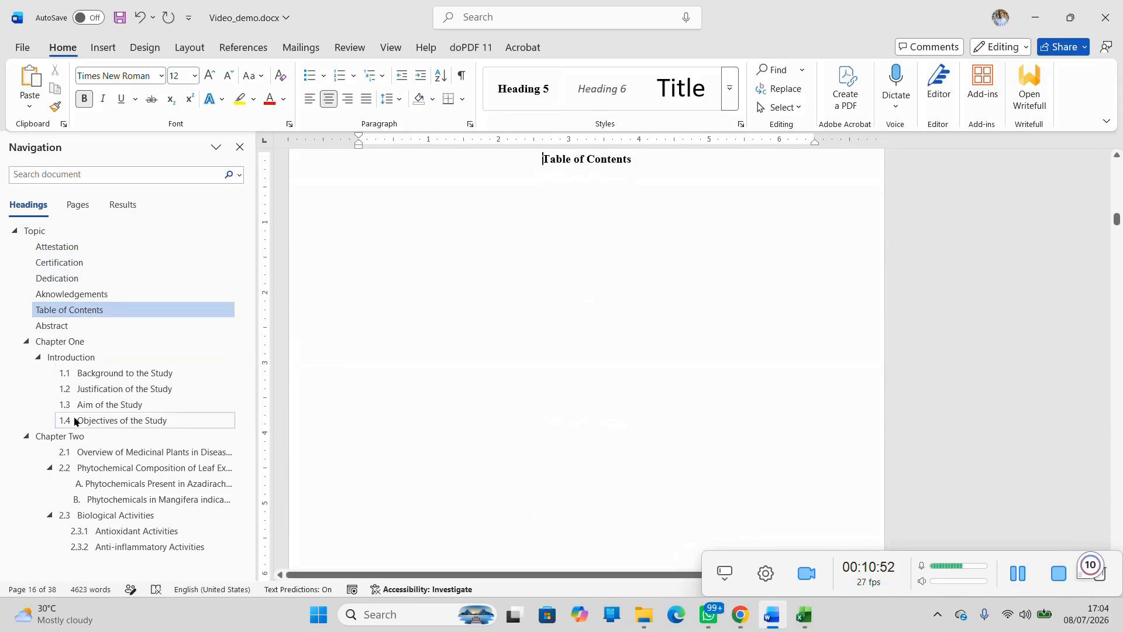
{"action": "left_click", "coordinate": [642, 163]}
{"action": "key", "text": "Return"}
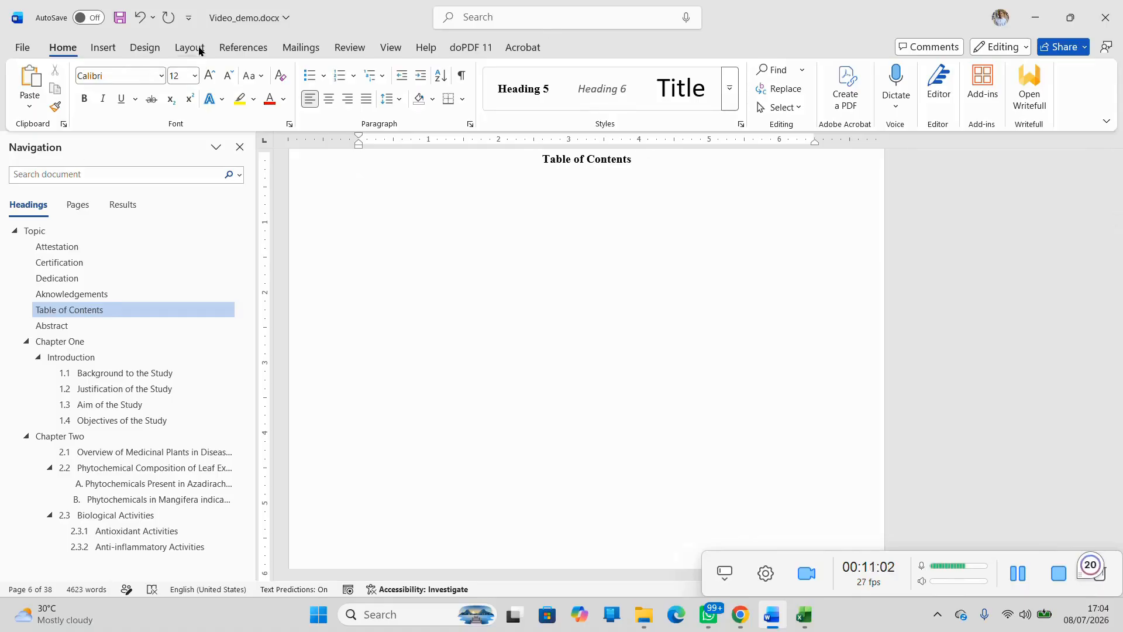
Step: Insert the built-in Automatic Table 2 table of contents beneath the page's Table of Contents heading
{"action": "left_click", "coordinate": [240, 47]}
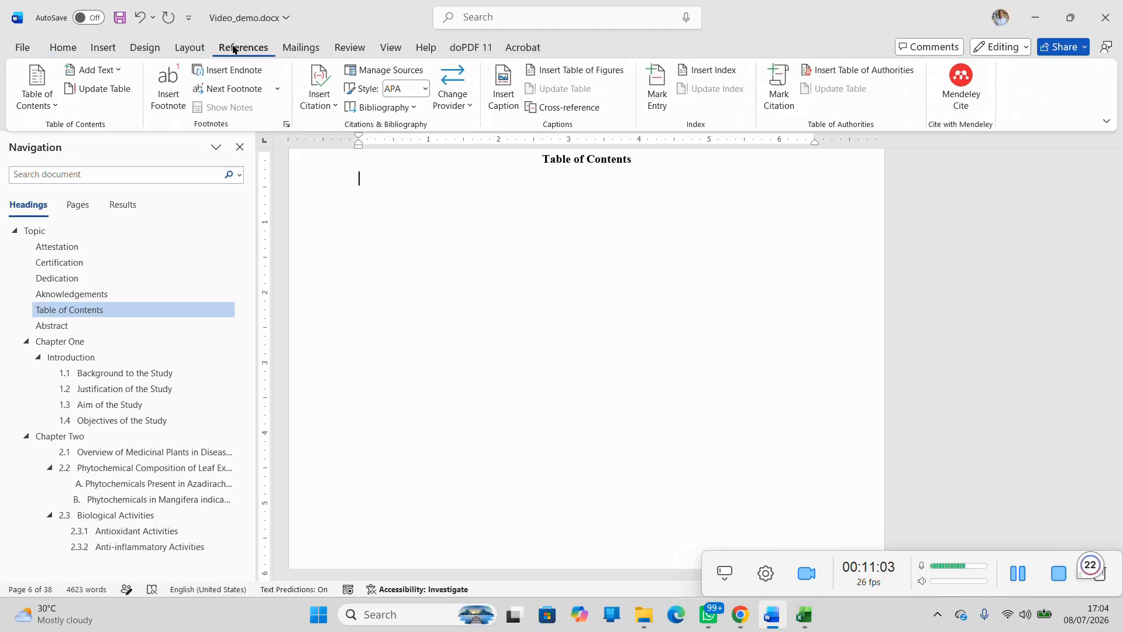
{"action": "left_click", "coordinate": [49, 100]}
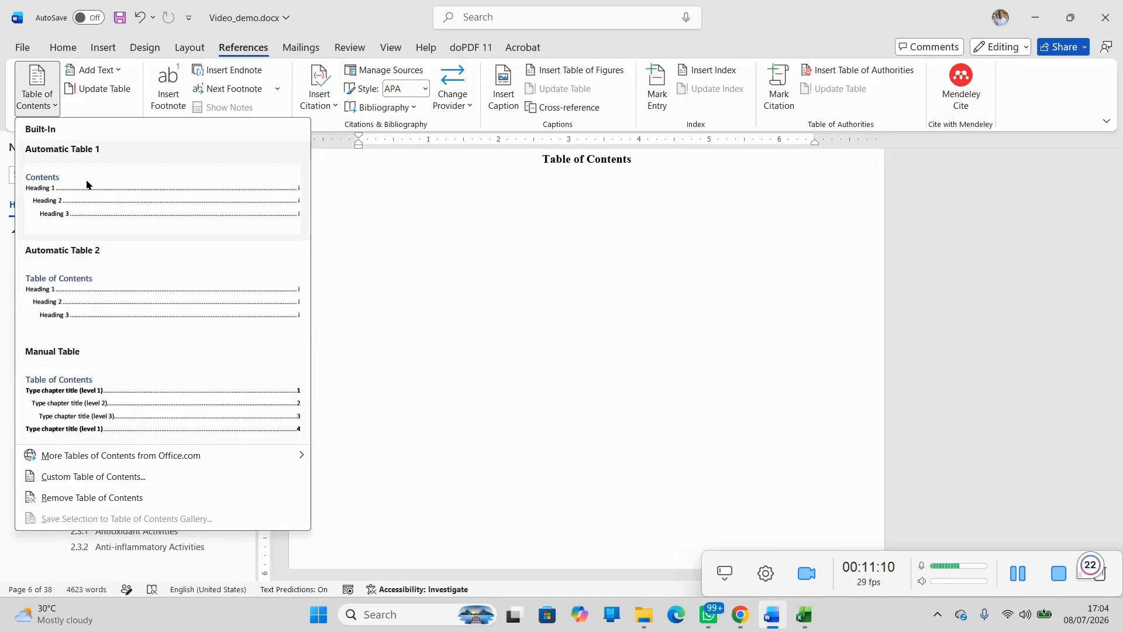
{"action": "left_click", "coordinate": [123, 301]}
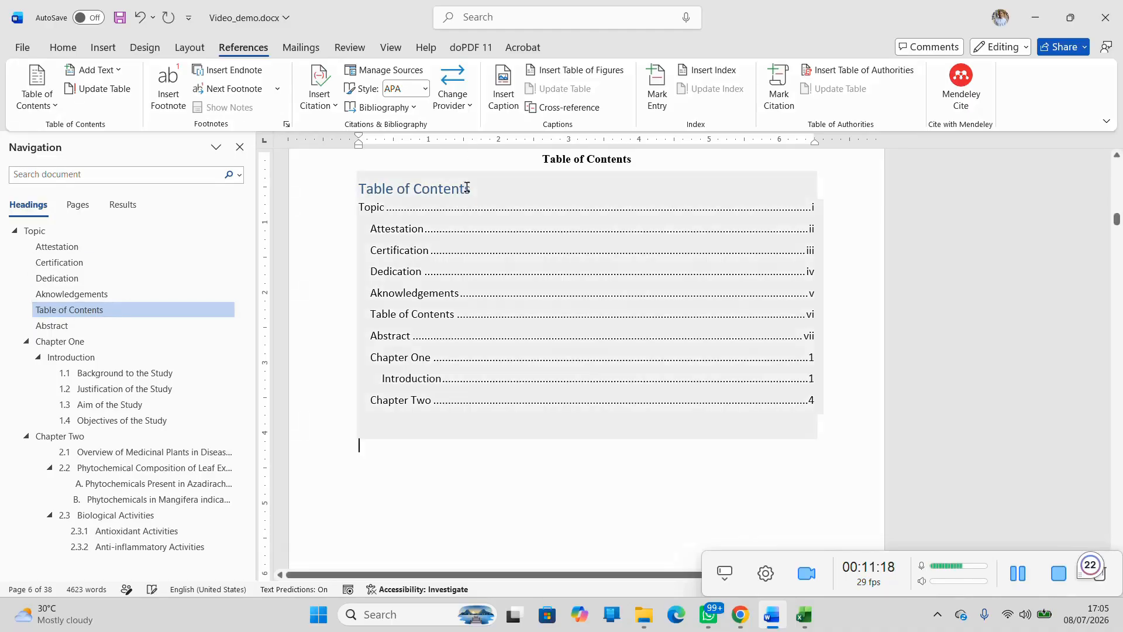
Step: Try to delete the whole title line of the inserted table of contents, and undo the deletion
{"action": "left_click_drag", "start_coordinate": [467, 186], "coordinate": [373, 187]}
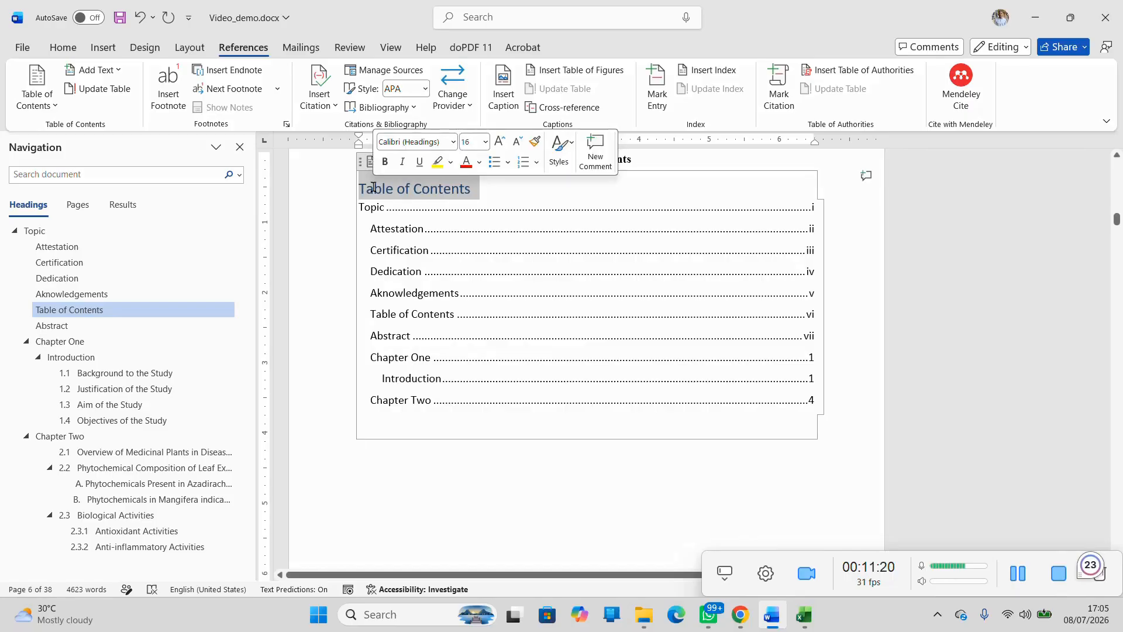
{"action": "key", "text": "Delete"}
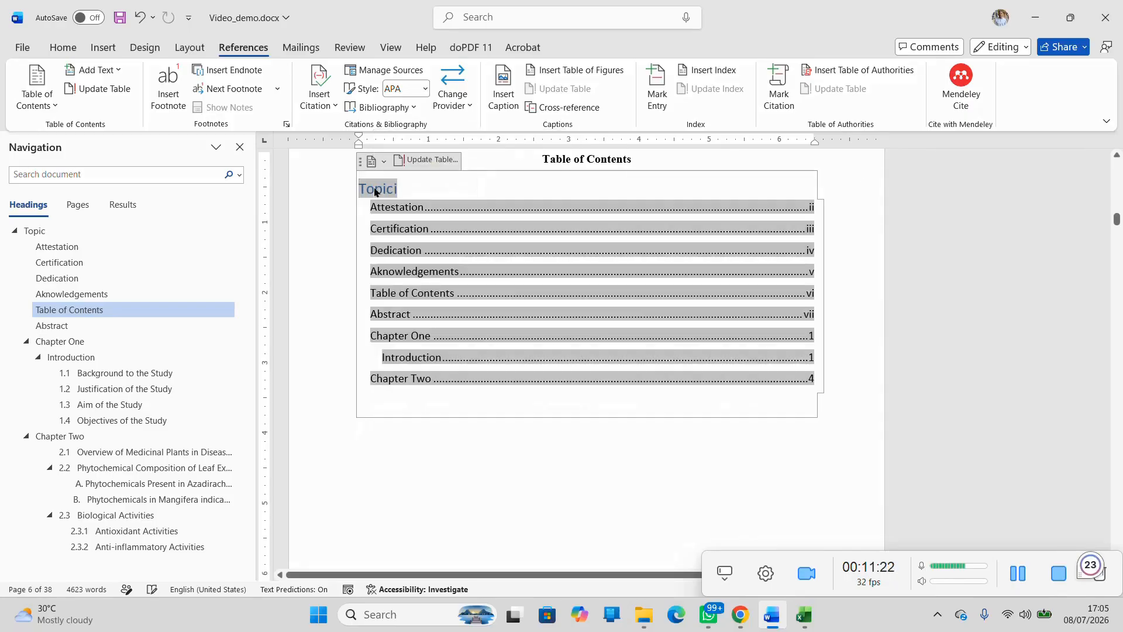
{"action": "key", "text": "ctrl+z"}
Step: Erase the duplicate Table of Contents title text inside the inserted table, keeping its empty line above the Topic entry
{"action": "left_click", "coordinate": [491, 187]}
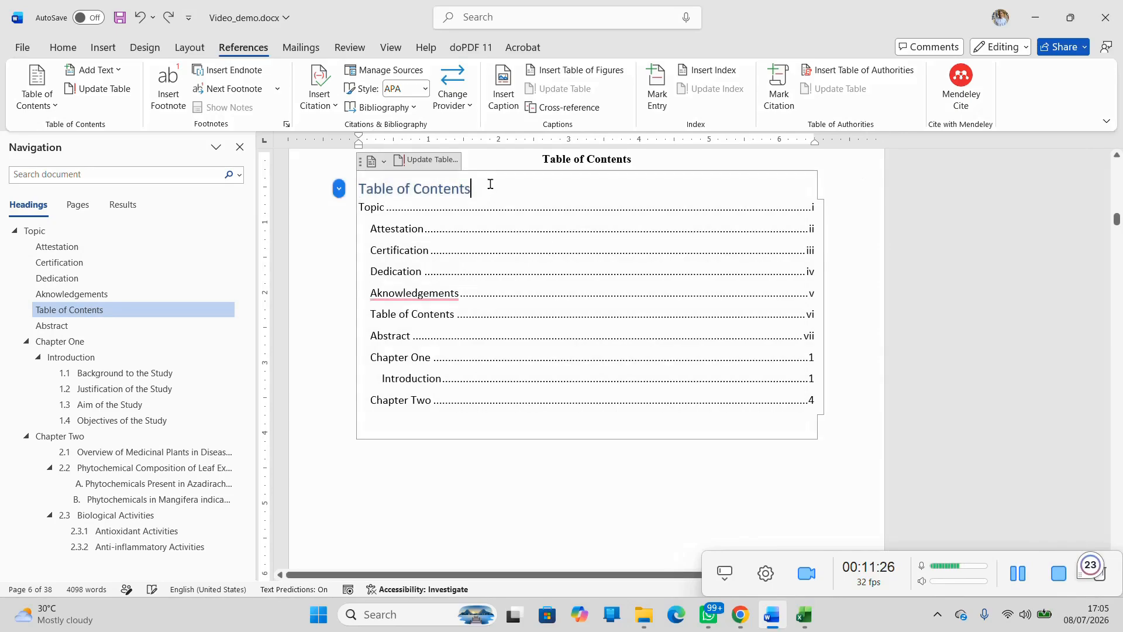
{"action": "key", "text": "BackSpace"}
{"action": "key", "text": "BackSpace"}
{"action": "key", "text": "BackSpace"}
{"action": "key", "text": "BackSpace"}
{"action": "key", "text": "BackSpace"}
{"action": "key", "text": "BackSpace"}
{"action": "key", "text": "BackSpace"}
{"action": "key", "text": "BackSpace"}
{"action": "key", "text": "BackSpace"}
{"action": "key", "text": "BackSpace"}
{"action": "key", "text": "BackSpace"}
{"action": "key", "text": "BackSpace"}
{"action": "key", "text": "BackSpace"}
{"action": "key", "text": "BackSpace"}
{"action": "key", "text": "BackSpace"}
{"action": "key", "text": "BackSpace"}
{"action": "key", "text": "BackSpace"}
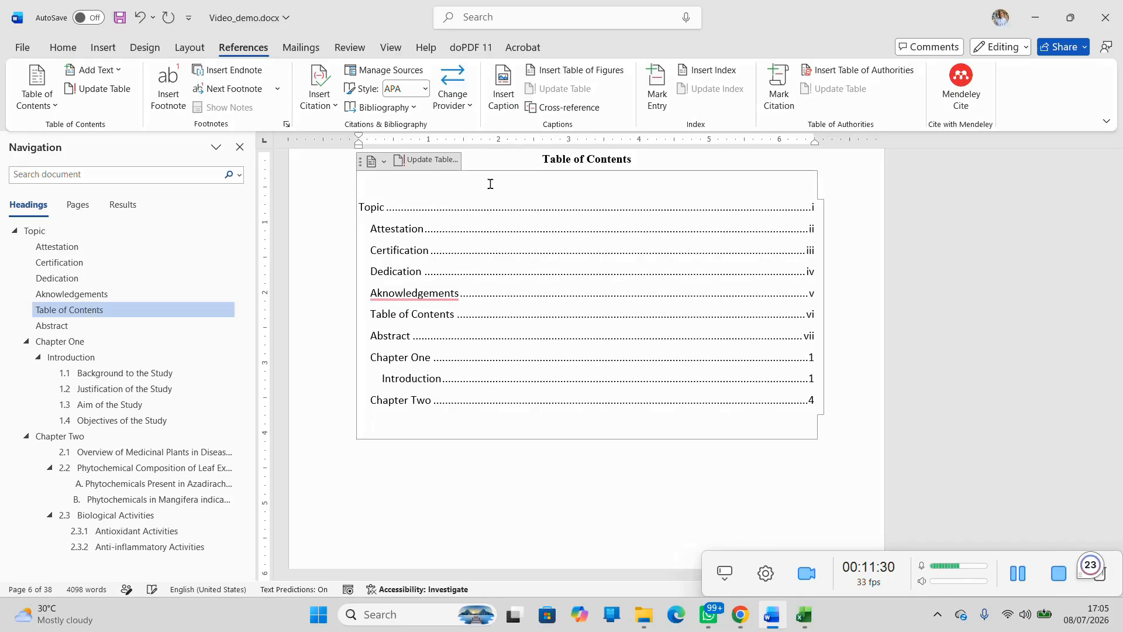
{"action": "key", "text": "BackSpace"}
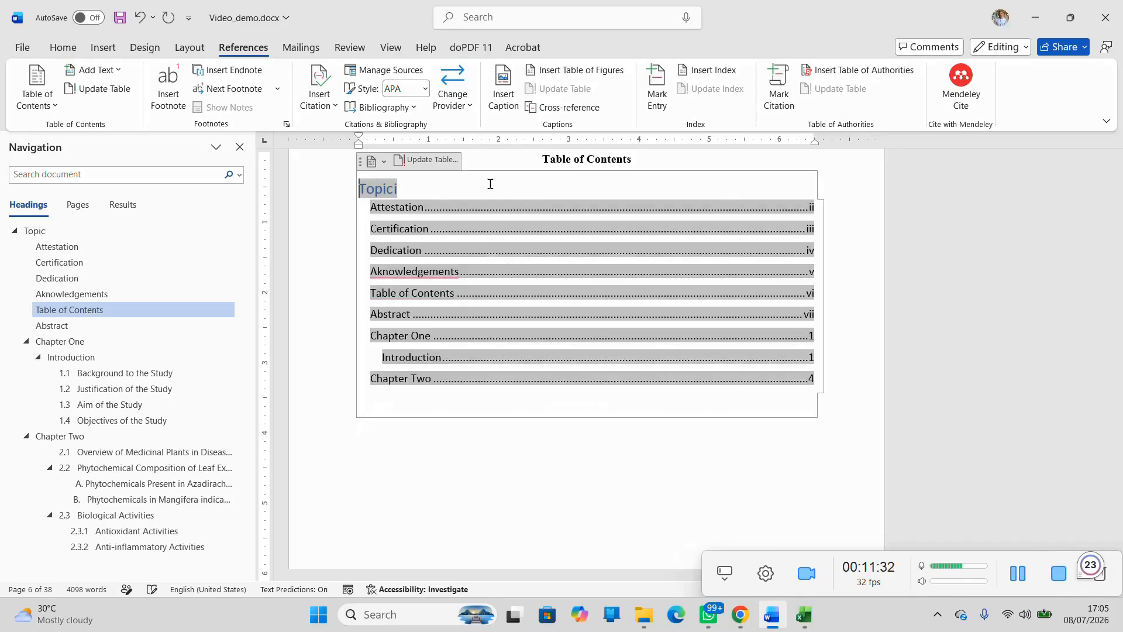
{"action": "key", "text": "ctrl+z"}
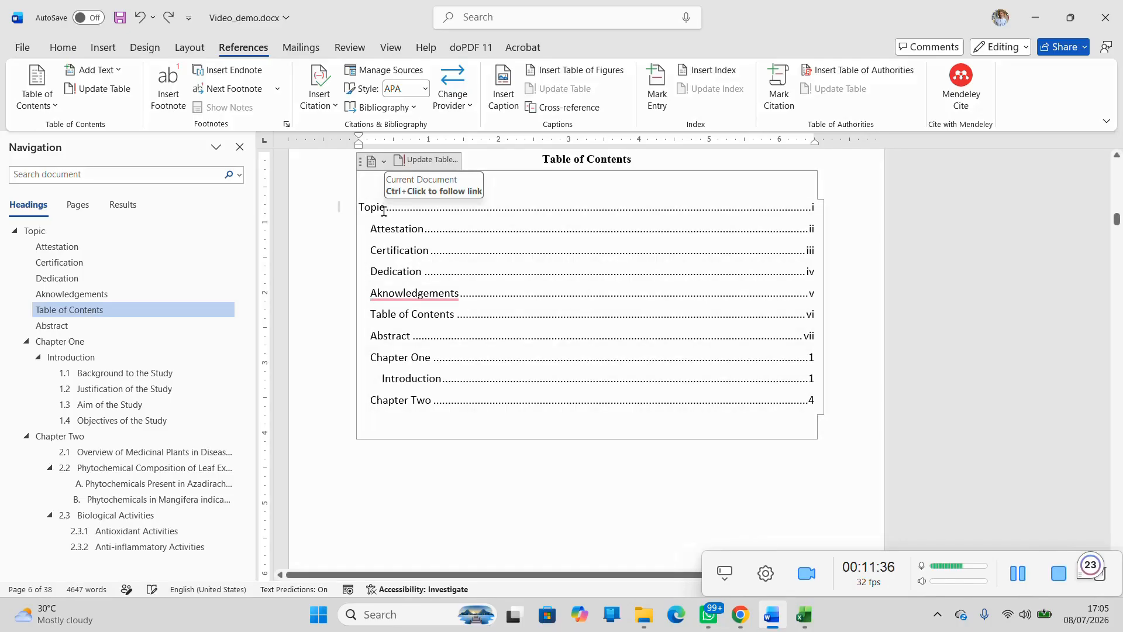
Step: Replace the text of the Topic entry in the table of contents with "Title page"
{"action": "left_click", "coordinate": [383, 209]}
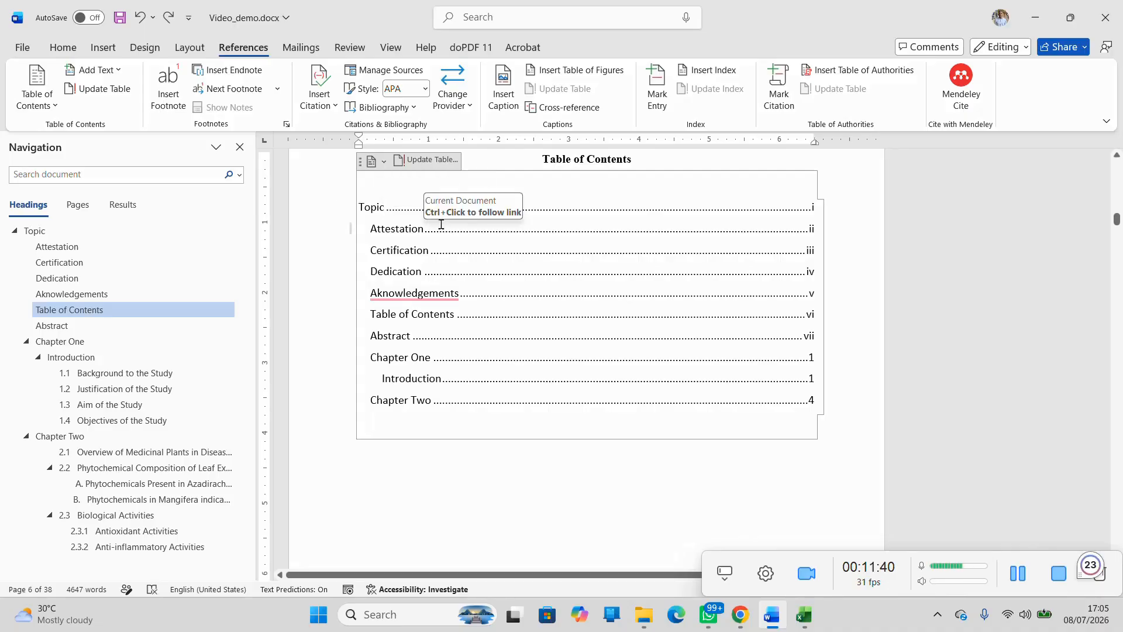
{"action": "key", "text": "BackSpace"}
{"action": "key", "text": "BackSpace"}
{"action": "key", "text": "BackSpace"}
{"action": "key", "text": "BackSpace"}
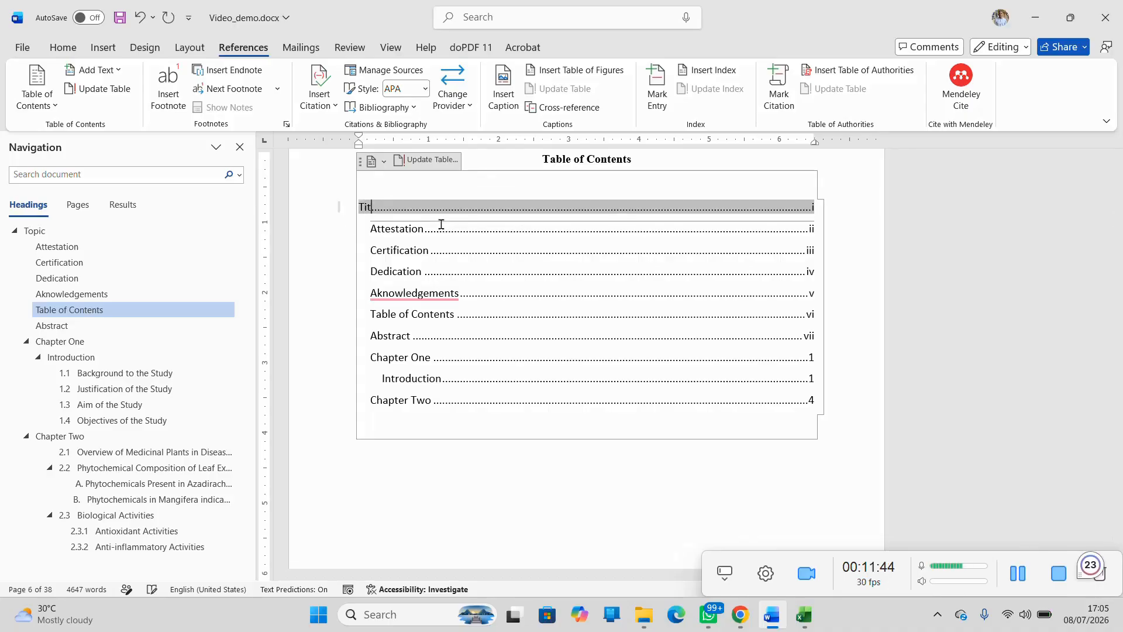
{"action": "type", "text": "itle page"}
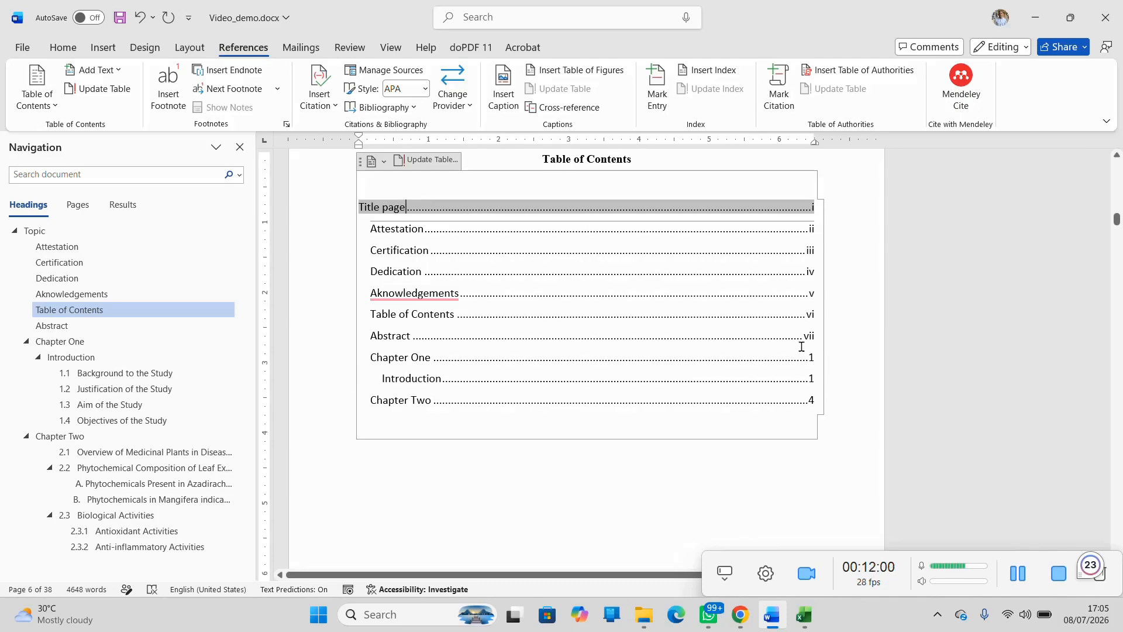
Step: Update the table of contents using the Update entire table option
{"action": "left_click", "coordinate": [440, 161]}
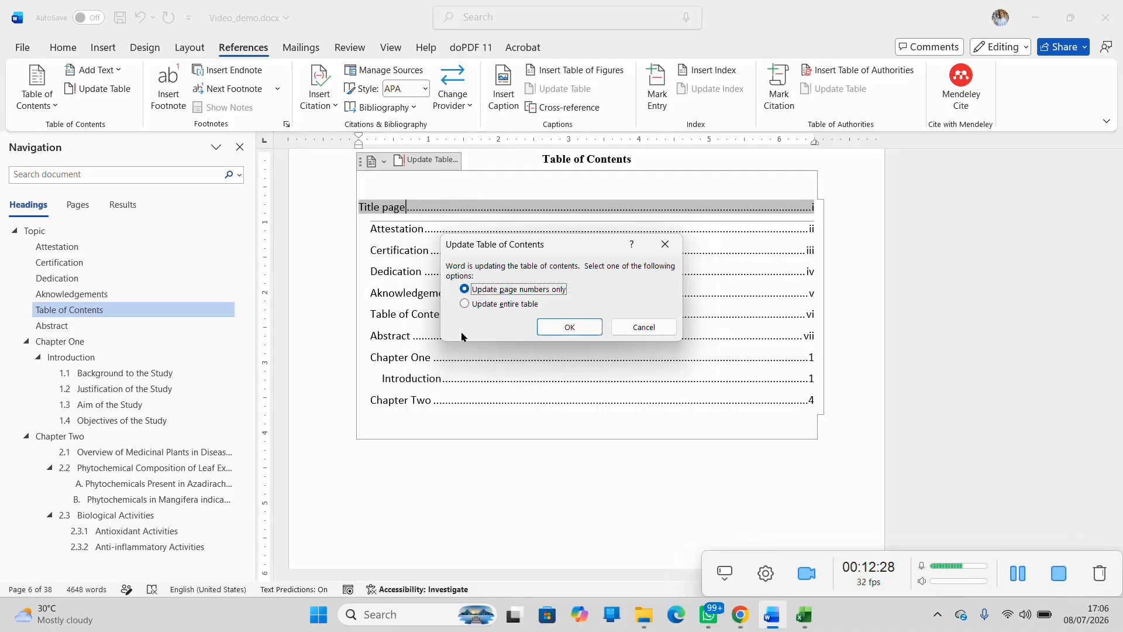
{"action": "left_click", "coordinate": [465, 303]}
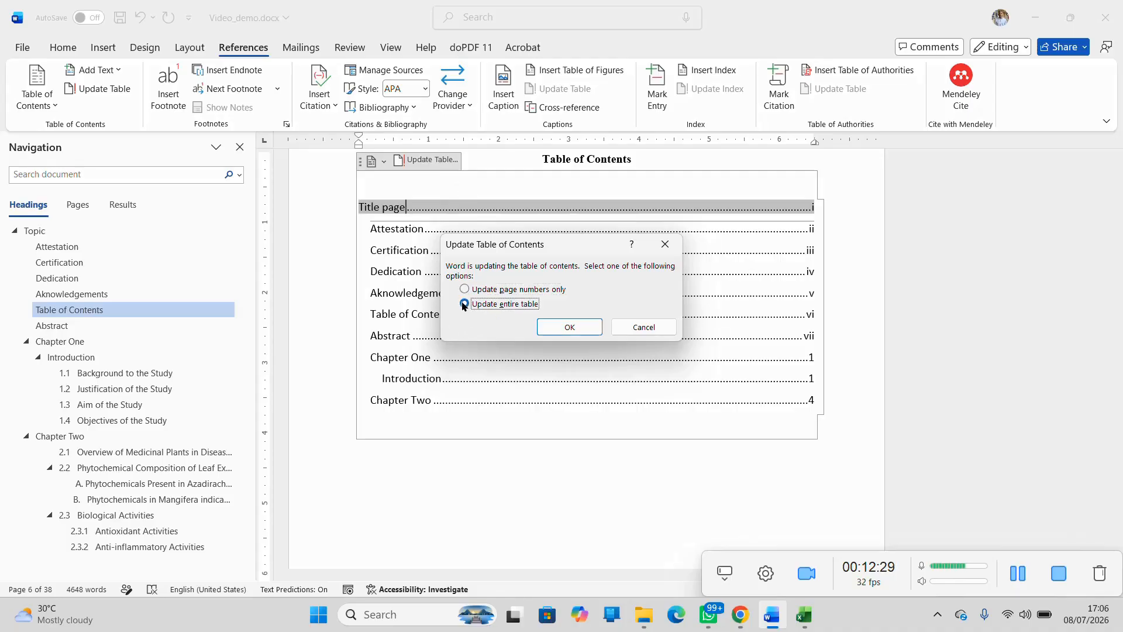
{"action": "left_click", "coordinate": [585, 329]}
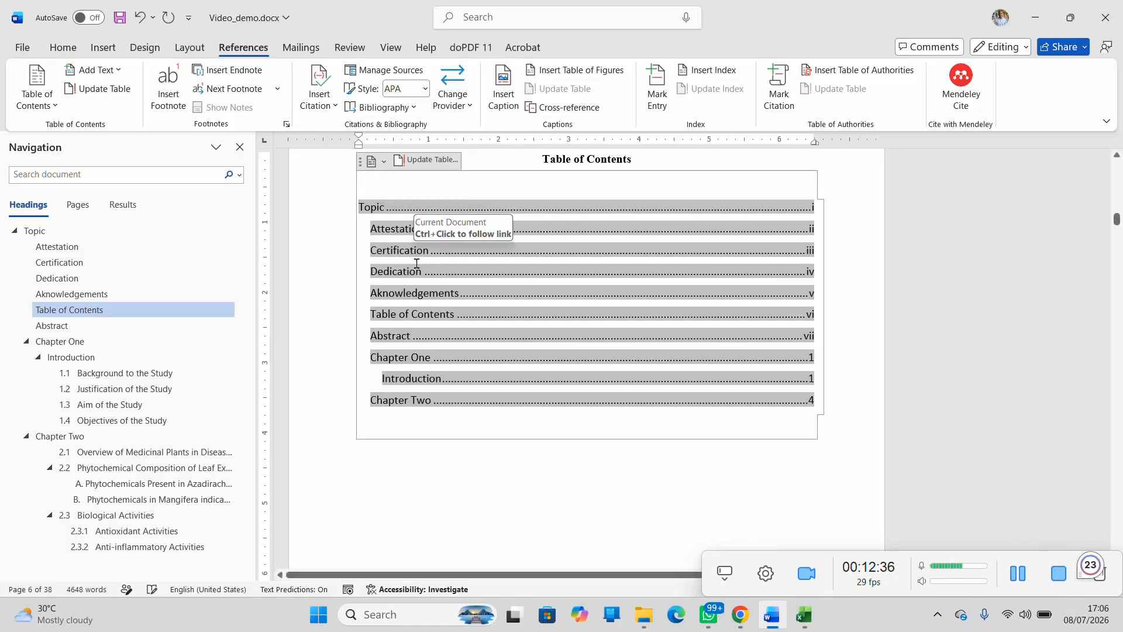
Step: Reword the Topic entry as "Title page" and update the table of contents with the Update page numbers only option
{"action": "left_click", "coordinate": [610, 440], "text": "shift"}
{"action": "left_click", "coordinate": [382, 209]}
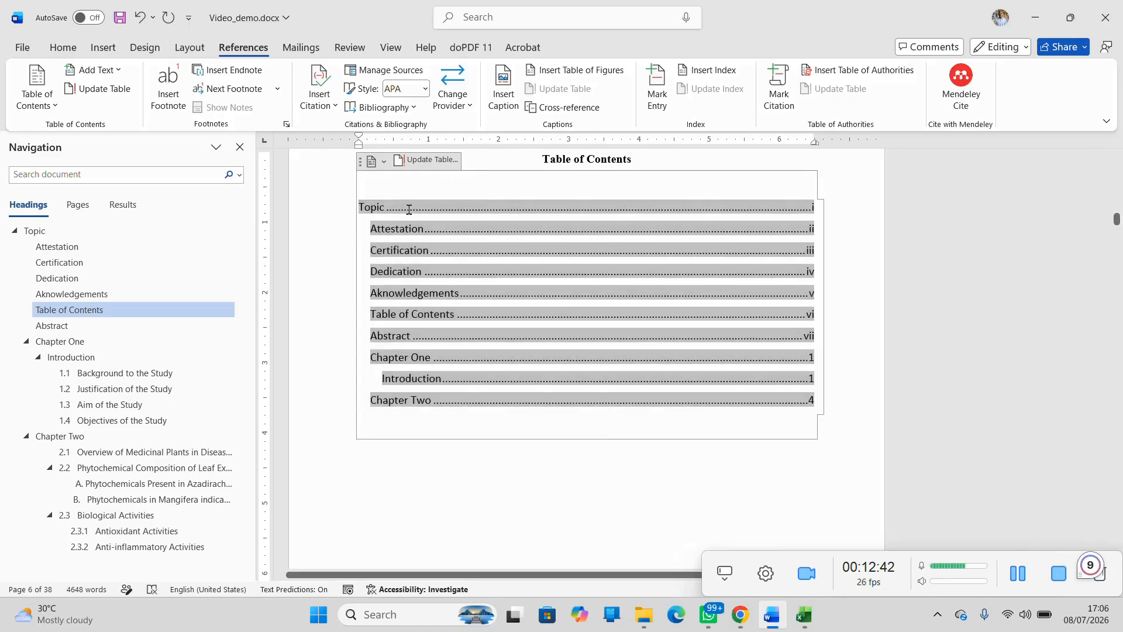
{"action": "key", "text": "BackSpace"}
{"action": "key", "text": "BackSpace"}
{"action": "key", "text": "BackSpace"}
{"action": "key", "text": "BackSpace"}
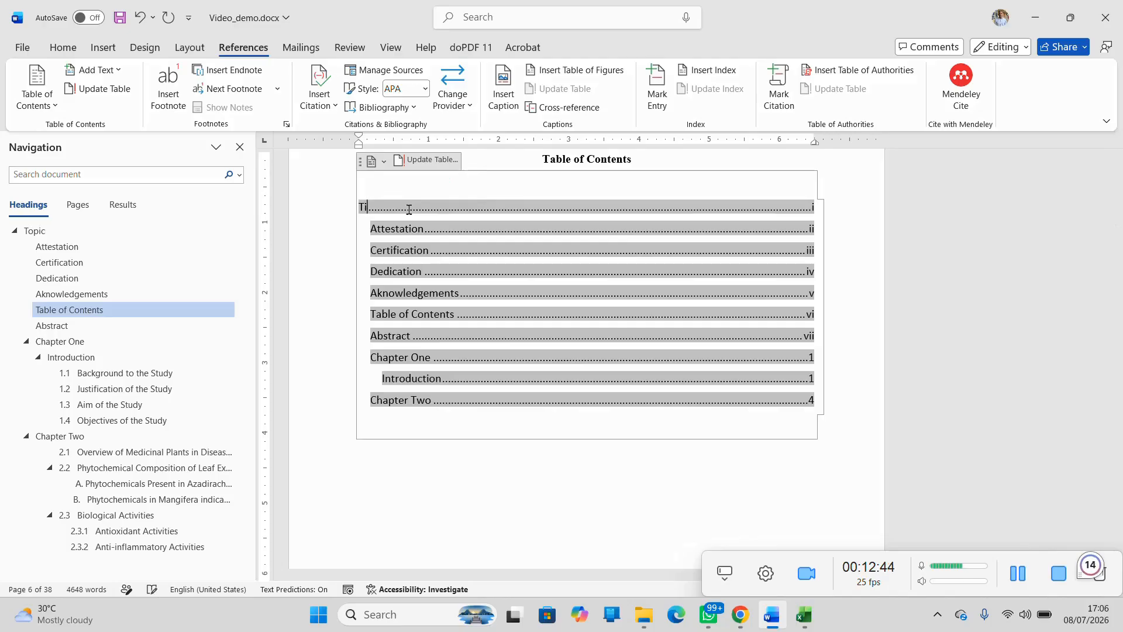
{"action": "type", "text": "itle page"}
{"action": "left_click", "coordinate": [434, 160]}
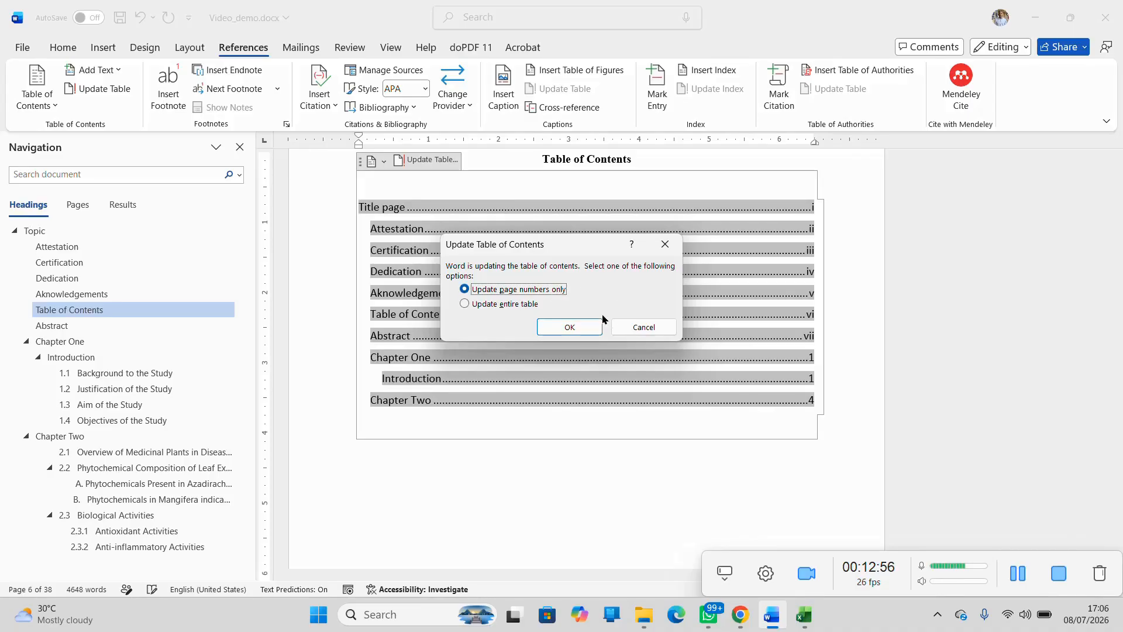
{"action": "left_click", "coordinate": [594, 329]}
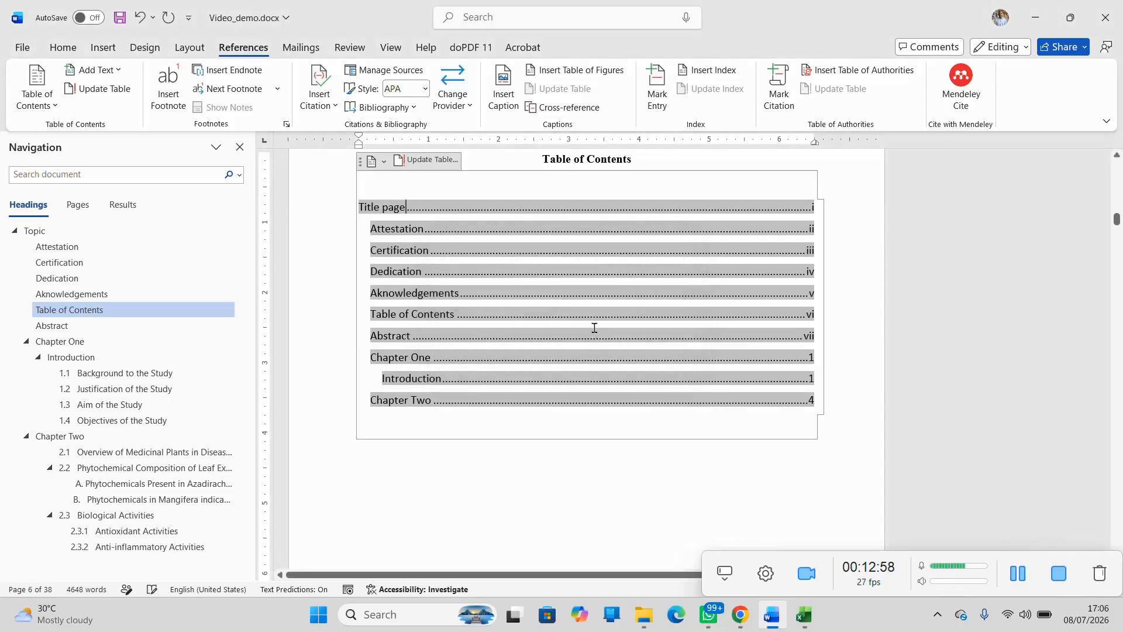